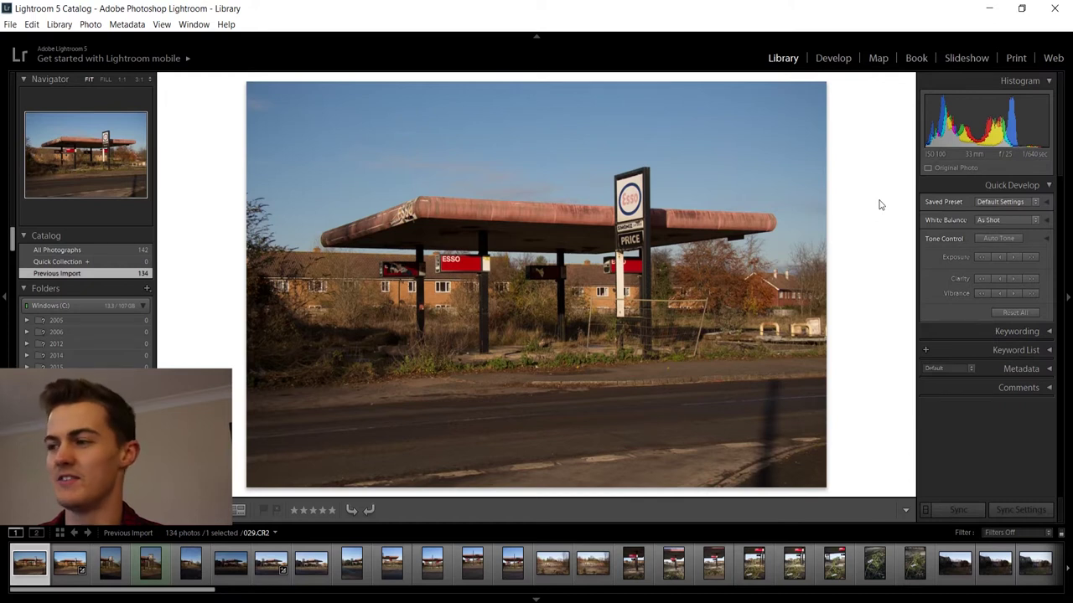
- Browse the Grid thumbnails and open the hubcap photo 075.CR2 in Develop
key("g")
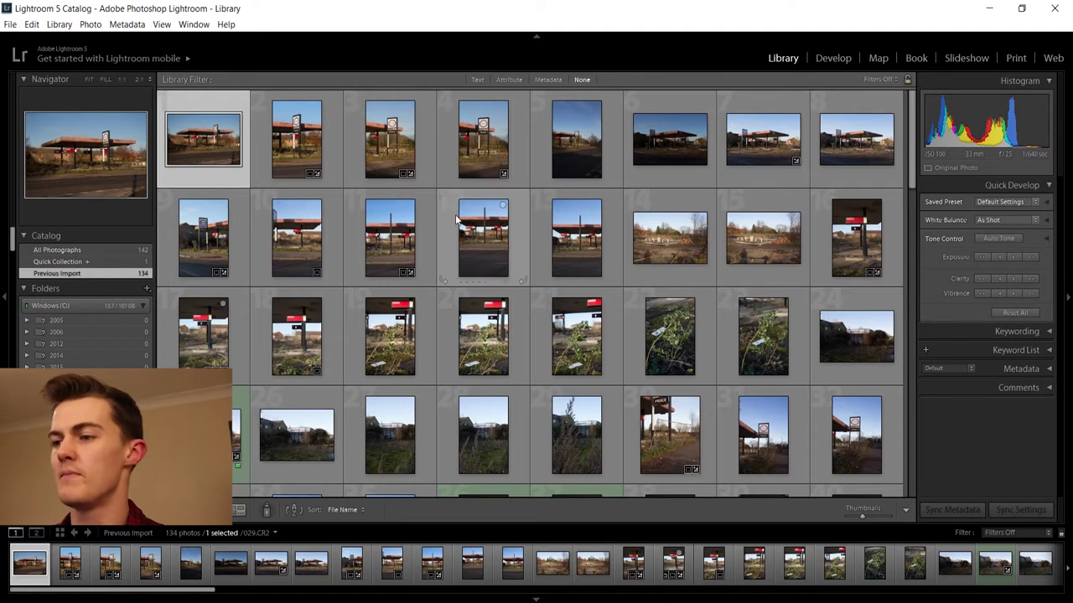
scroll(481, 251, "down", 2)
right_click(482, 333)
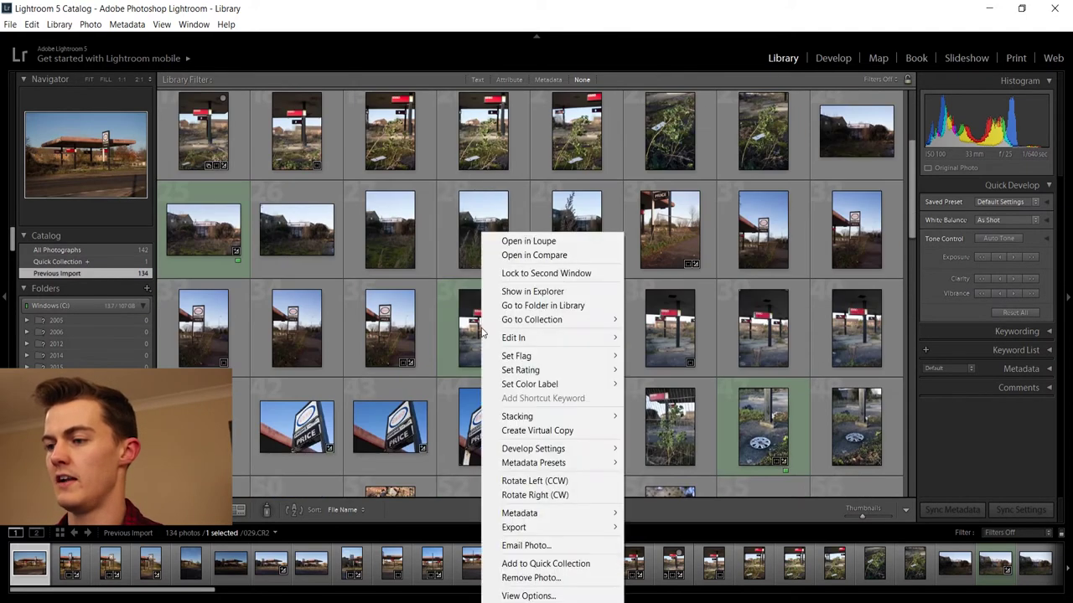
mouse_move(516, 386)
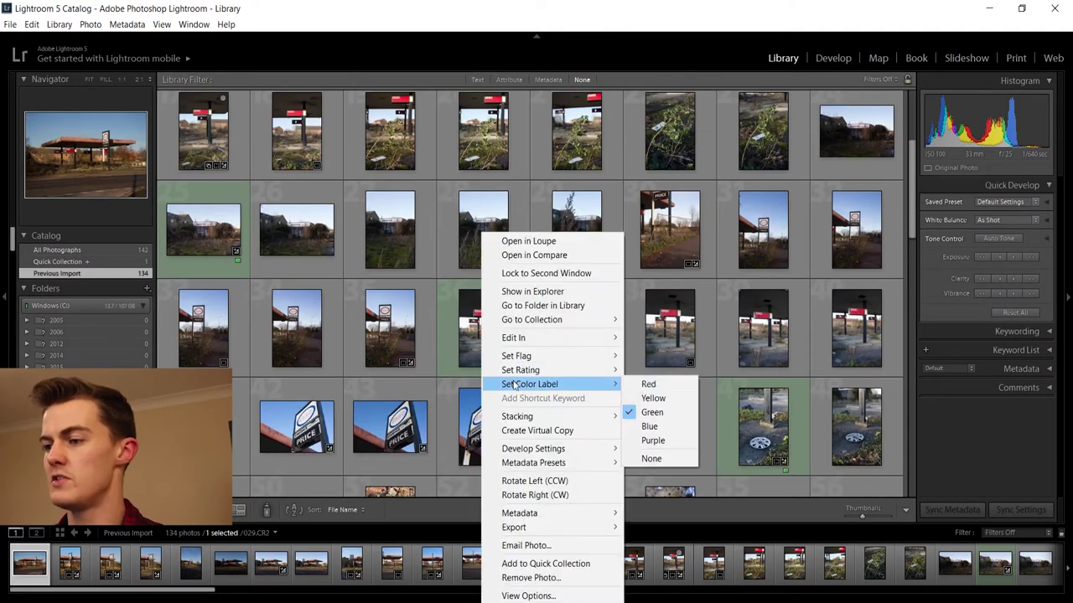
left_click(457, 335)
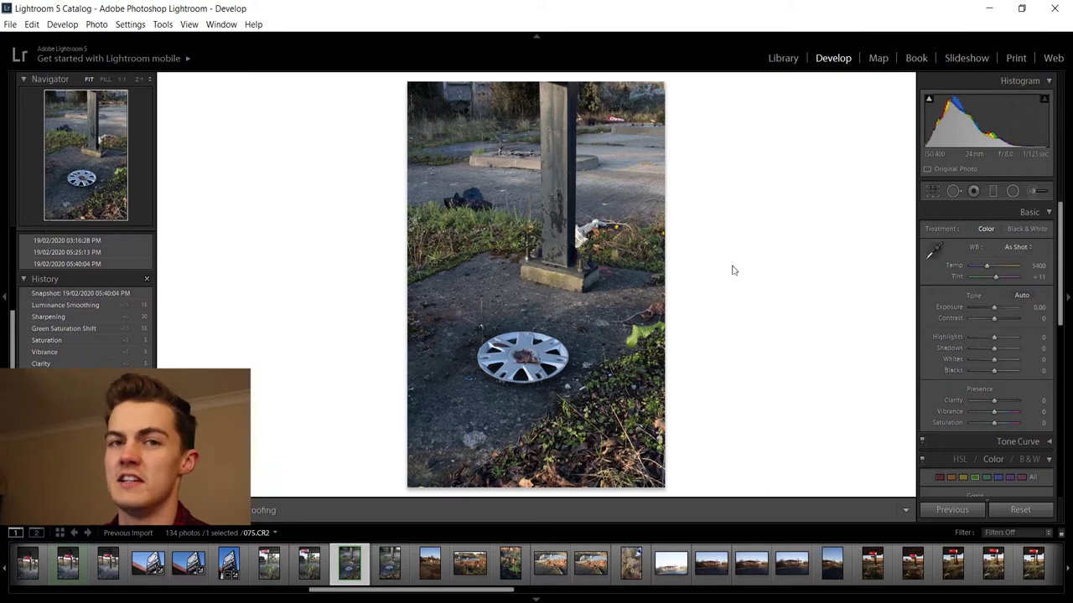
- Crop the hubcap photo tighter around the post and hubcap
left_click(932, 192)
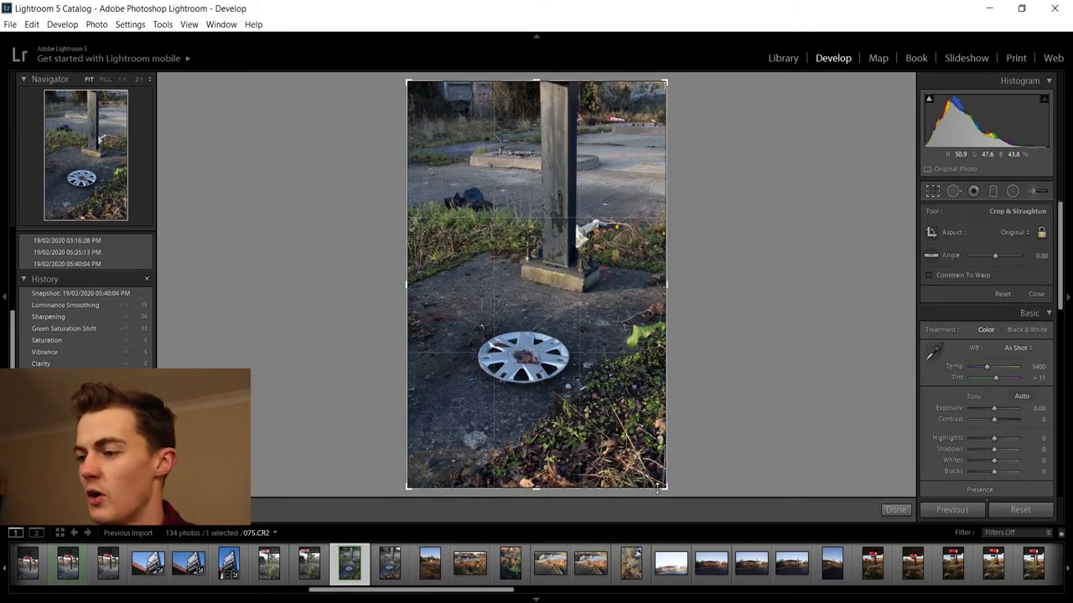
left_click_drag(665, 489, 538, 382)
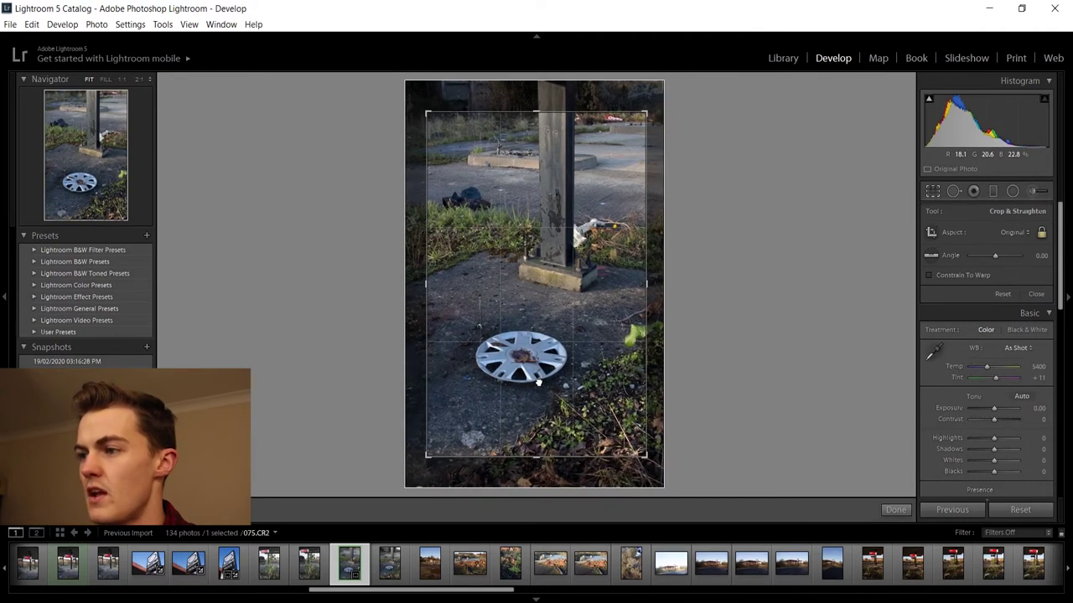
left_click(894, 510)
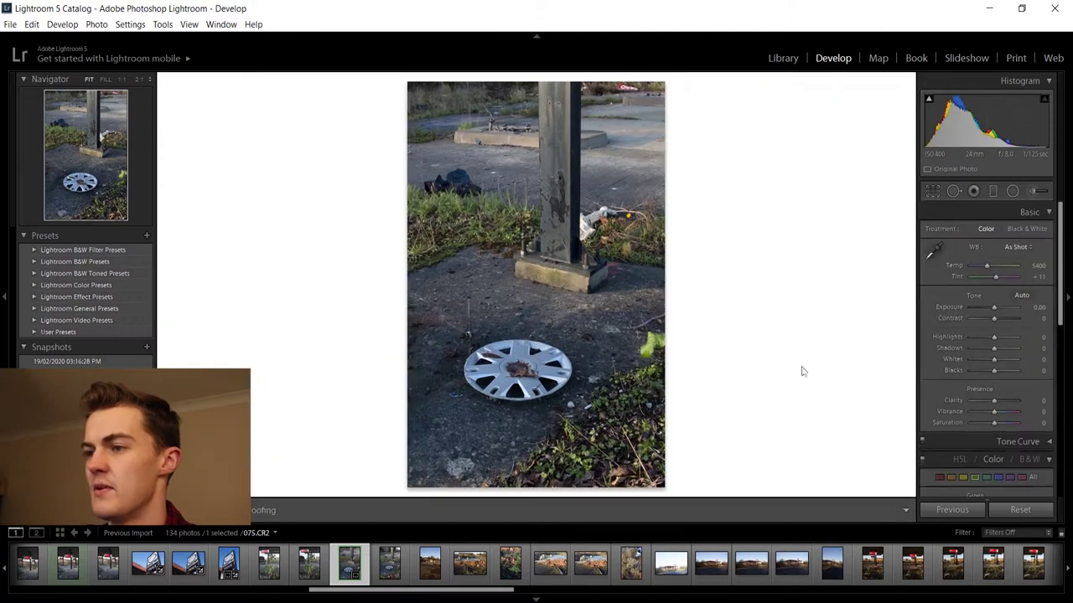
- Switch the backdrop around the photo to black
right_click(712, 237)
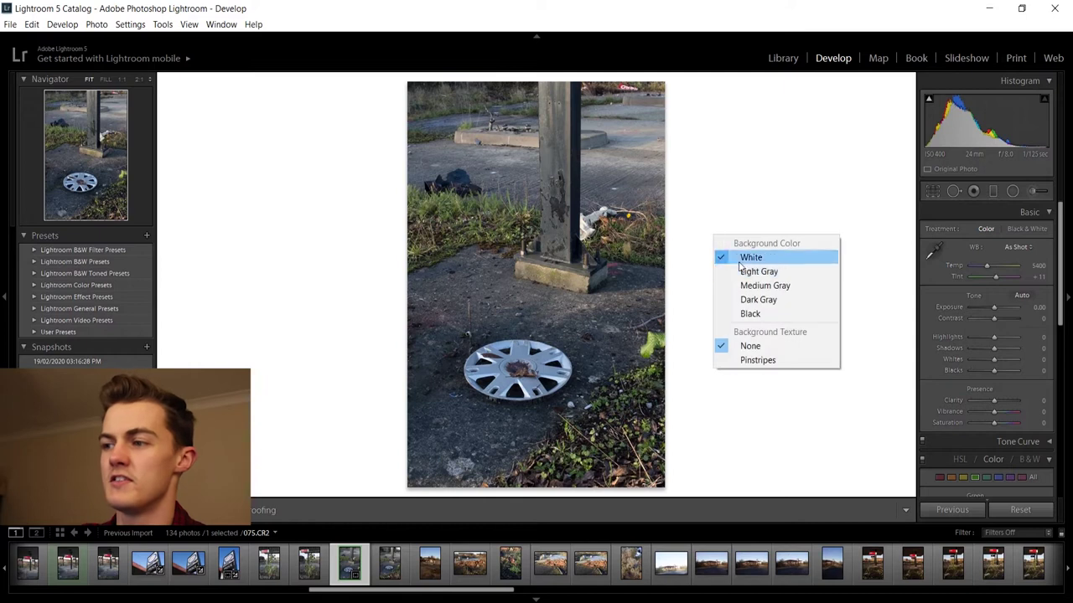
left_click(748, 315)
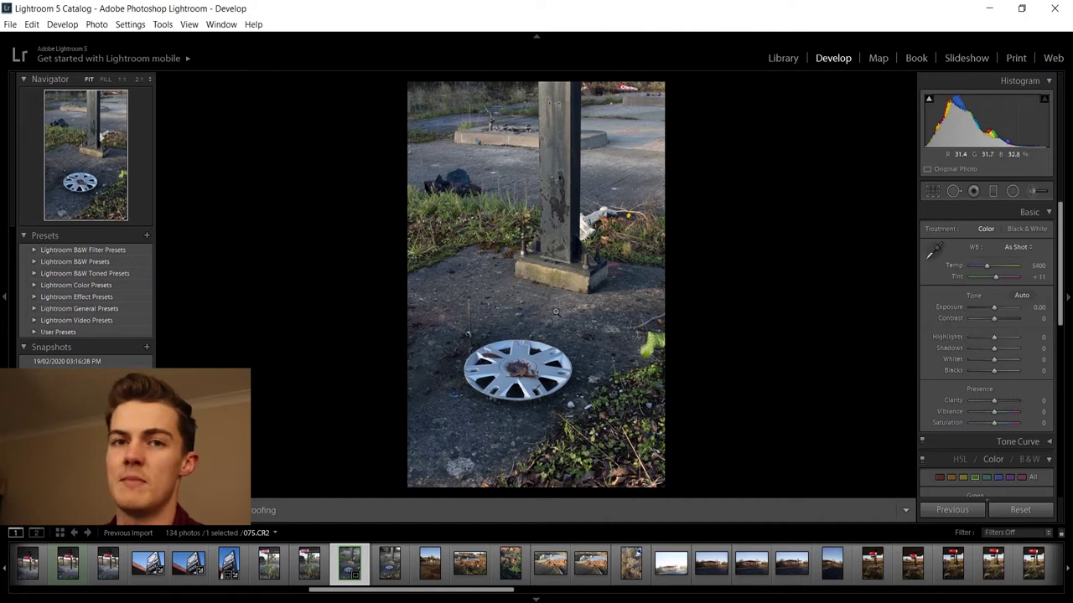
right_click(351, 276)
- Restore the white backdrop and raise exposure to +0.30
left_click(363, 297)
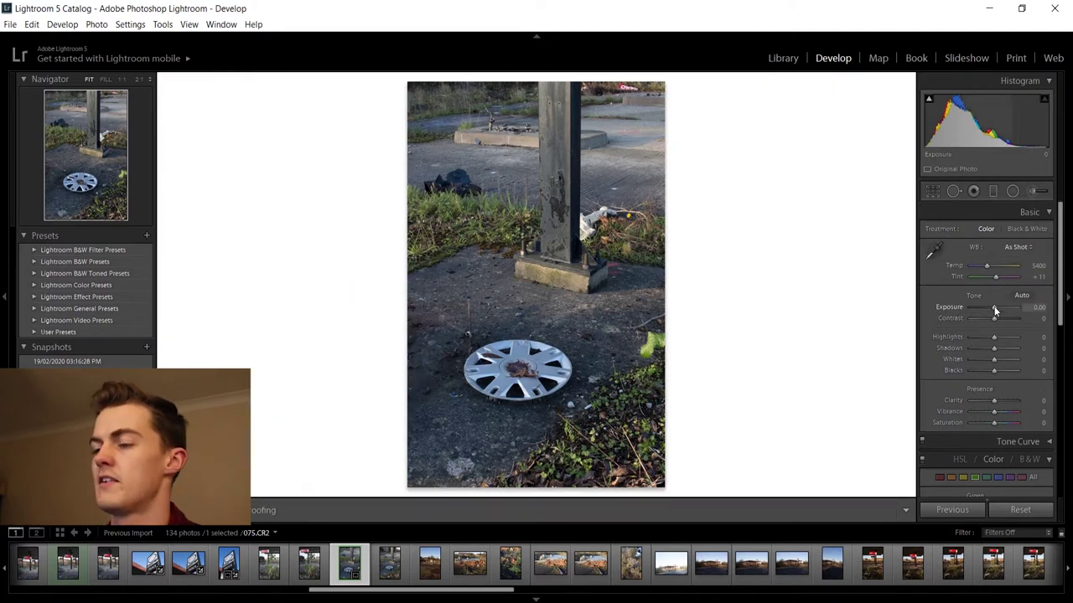
left_click_drag(995, 310, 995, 311)
key("Up")
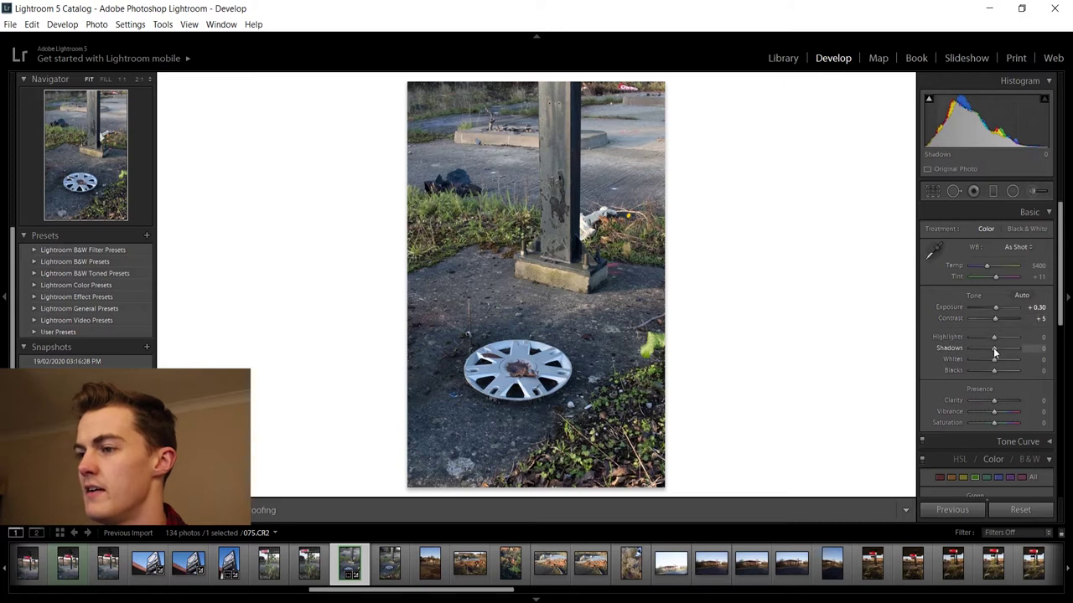
- Set contrast +10, highlights and shadows +30, and clarity, vibrance, saturation +5
key("Up")
key("Up")
key("Up")
key("Up")
key("Up")
key("Up")
key("Up")
key("Up")
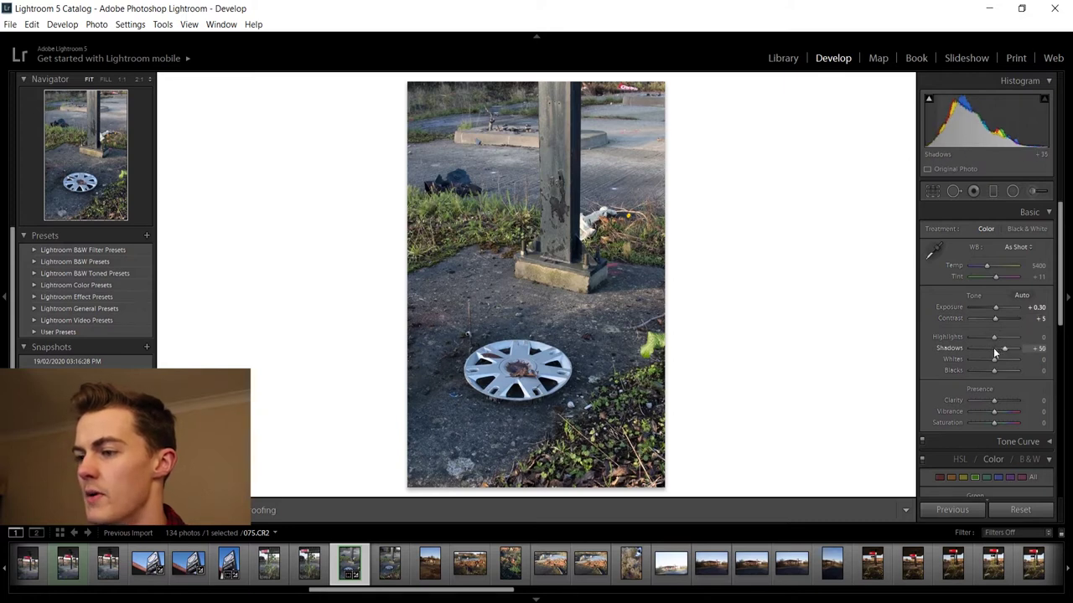
key("Up")
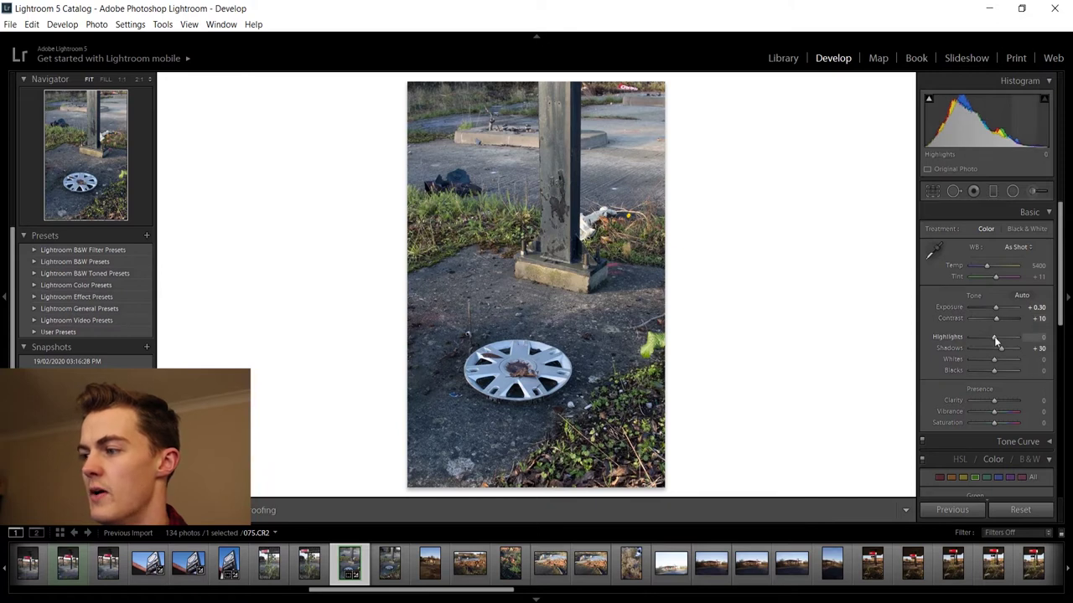
key("Up")
key("Up")
key("Up")
key("Up")
key("Up")
key("Up")
key("Up")
key("Up")
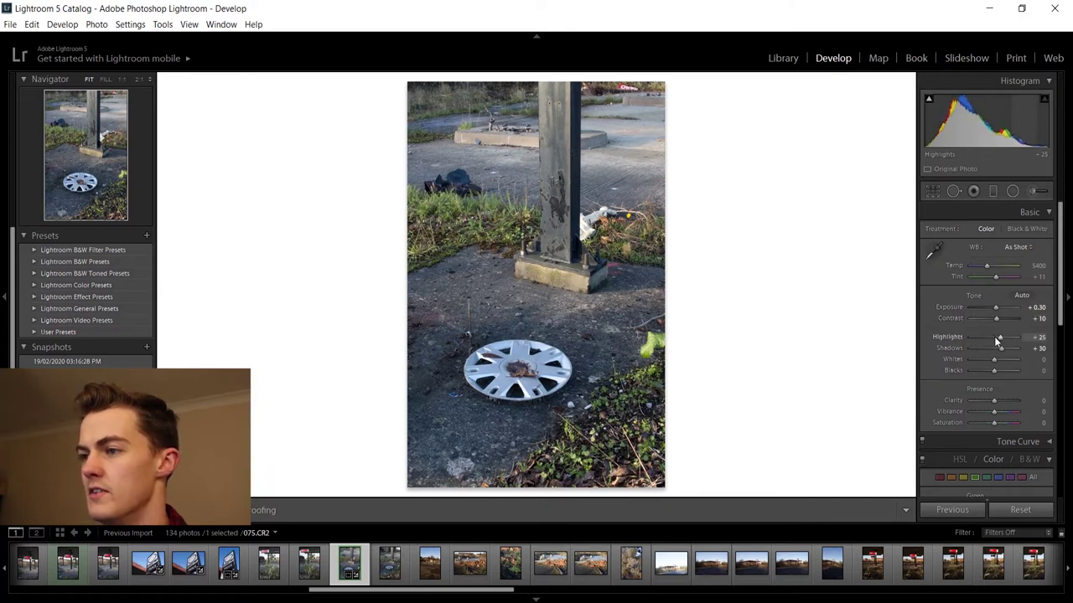
key("Up")
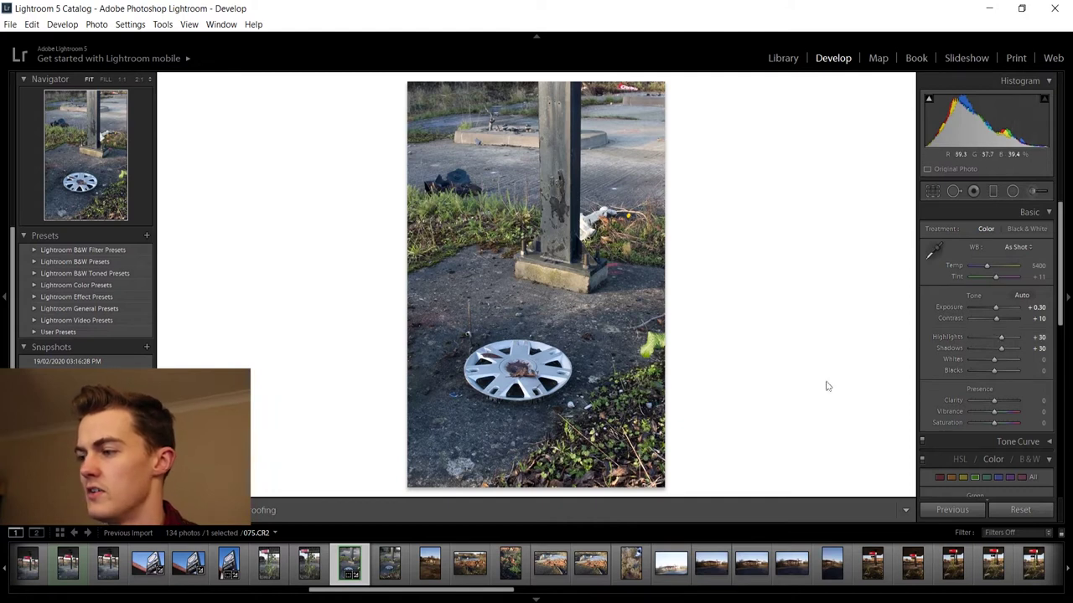
key("Up")
key("Up")
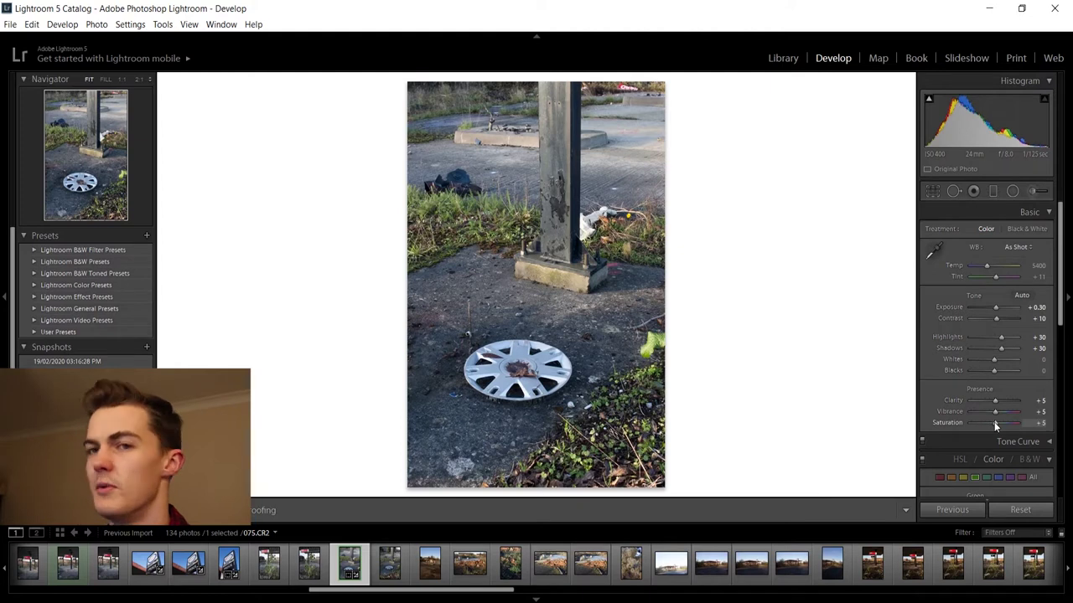
left_click_drag(1060, 290, 1063, 366)
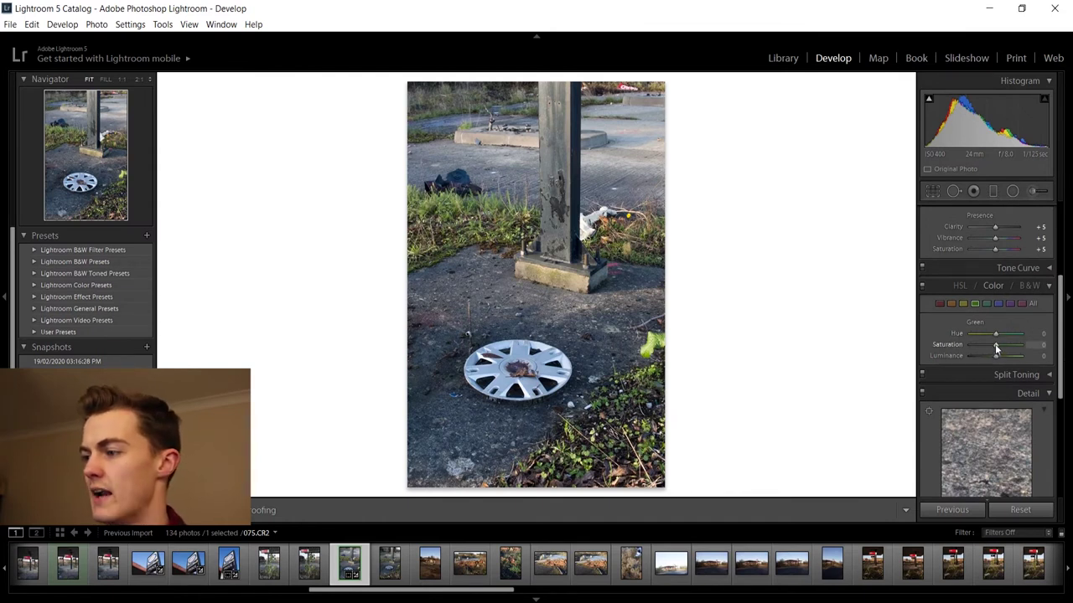
- Set green saturation +25, sharpening amount 30 and luminance noise reduction 10
key("shift+Up")
key("shift+Up")
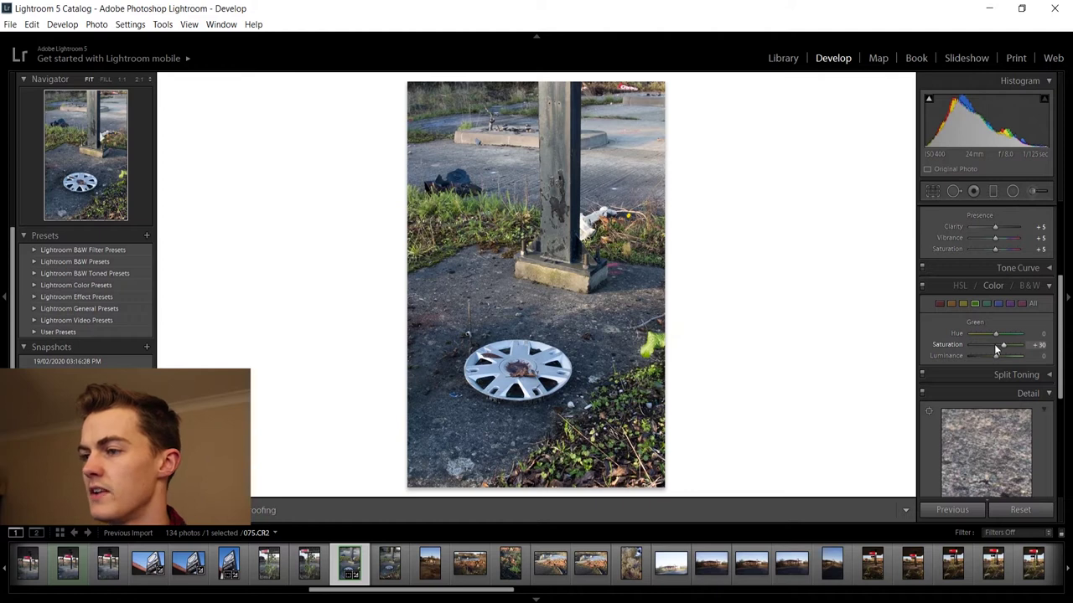
key("Down")
scroll(1056, 354, "down", 1)
left_click_drag(1056, 354, 1060, 422)
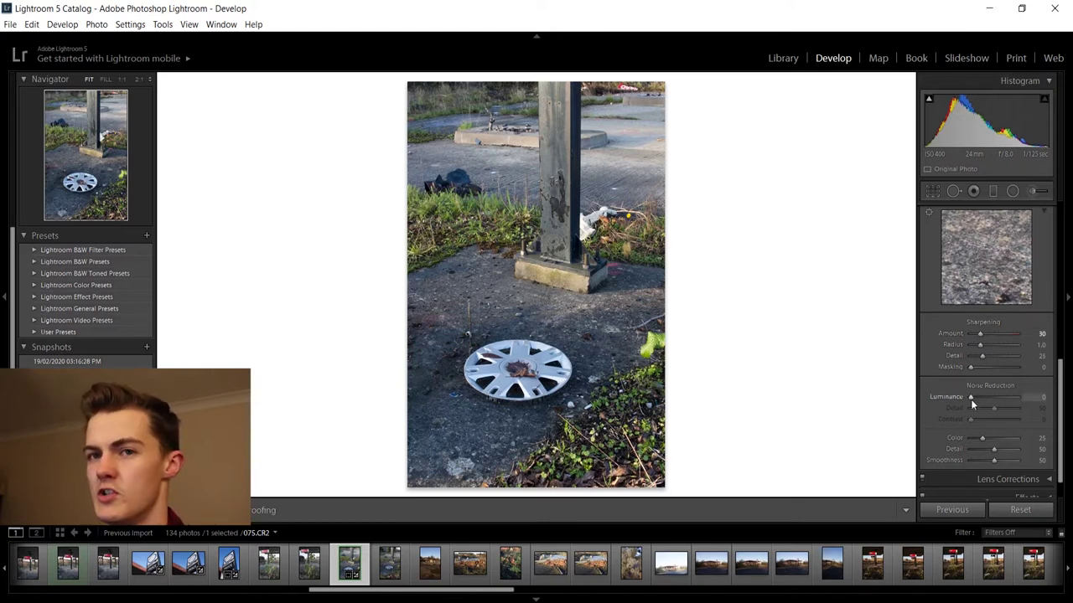
key("Up")
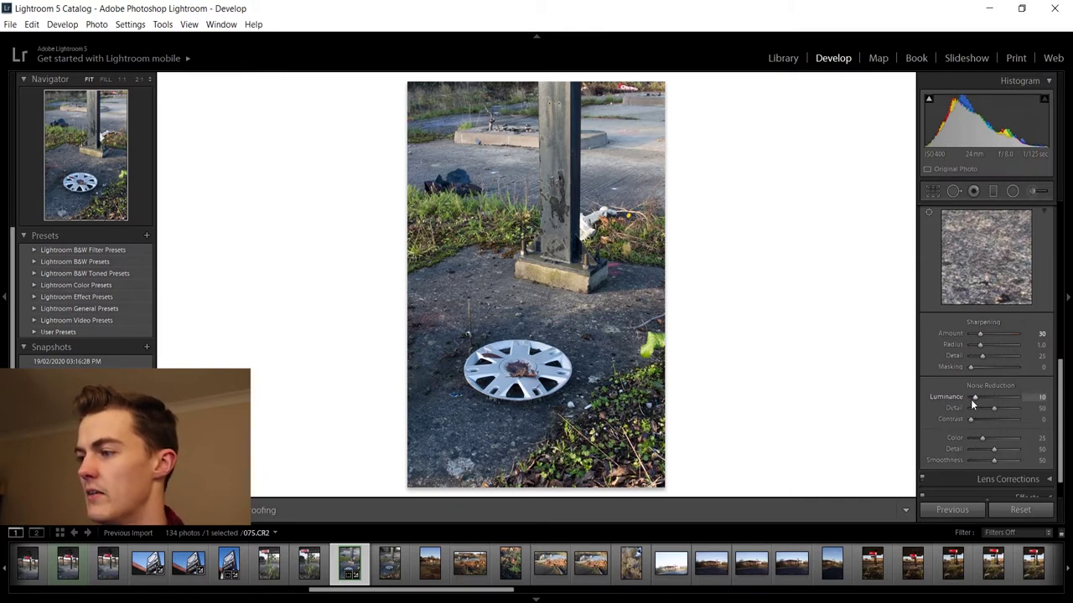
scroll(972, 404, "up", 5)
scroll(986, 352, "up", 3)
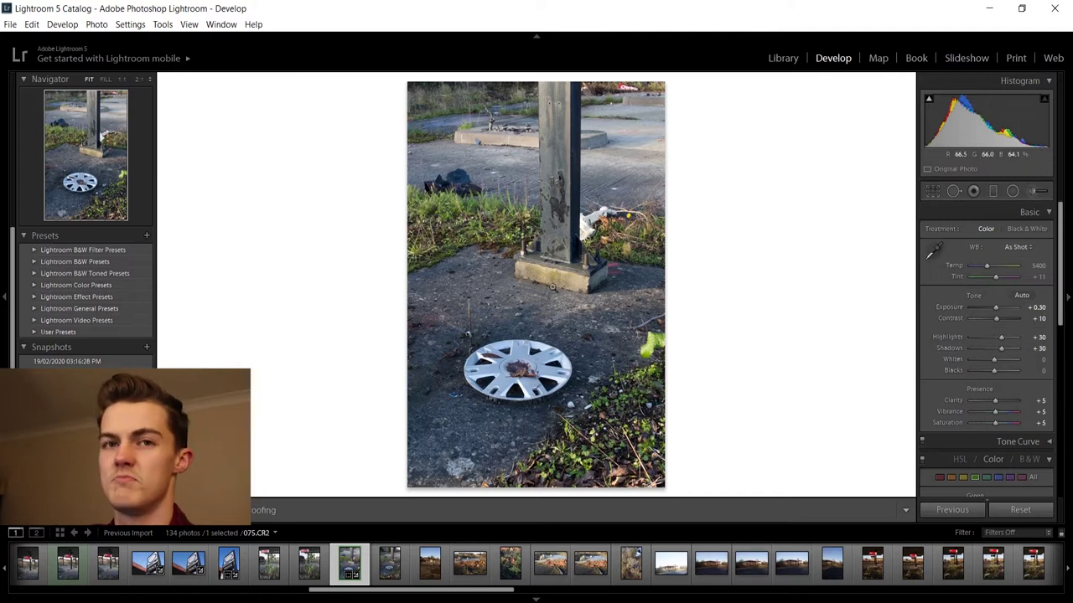
- Save a snapshot of the hubcap edit and preview earlier history states
left_click(147, 347)
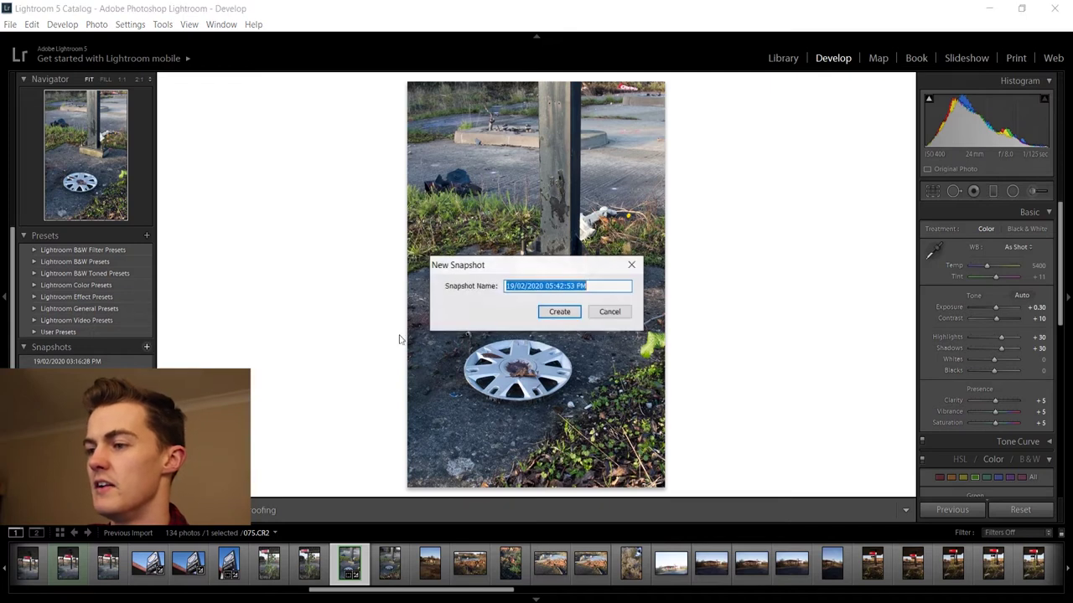
left_click(559, 313)
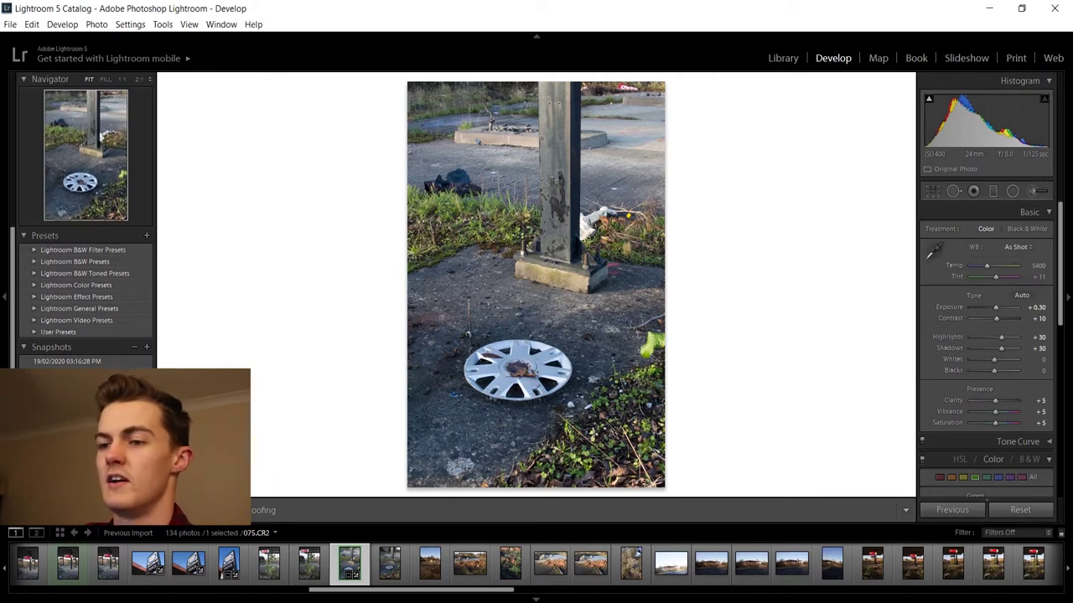
scroll(86, 302, "down", 1)
scroll(87, 301, "down", 1)
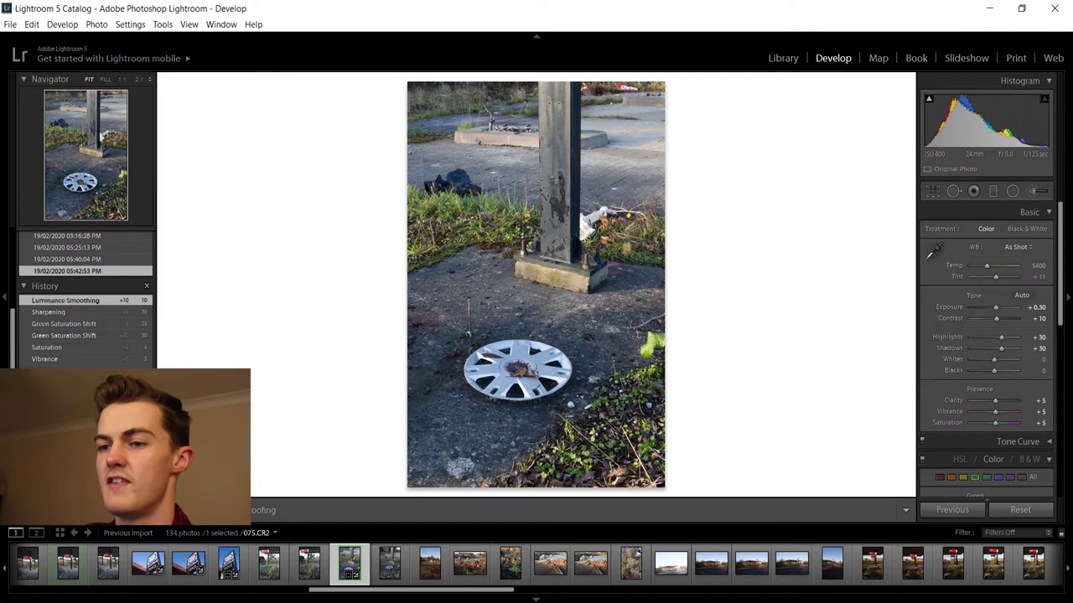
left_click(64, 347)
left_click(75, 325)
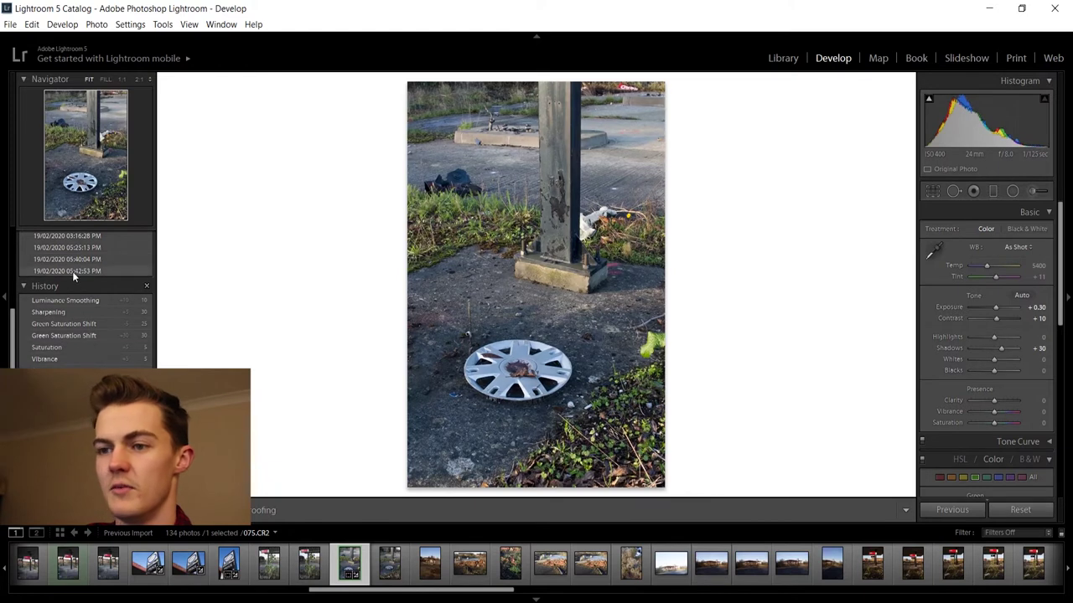
left_click(74, 272)
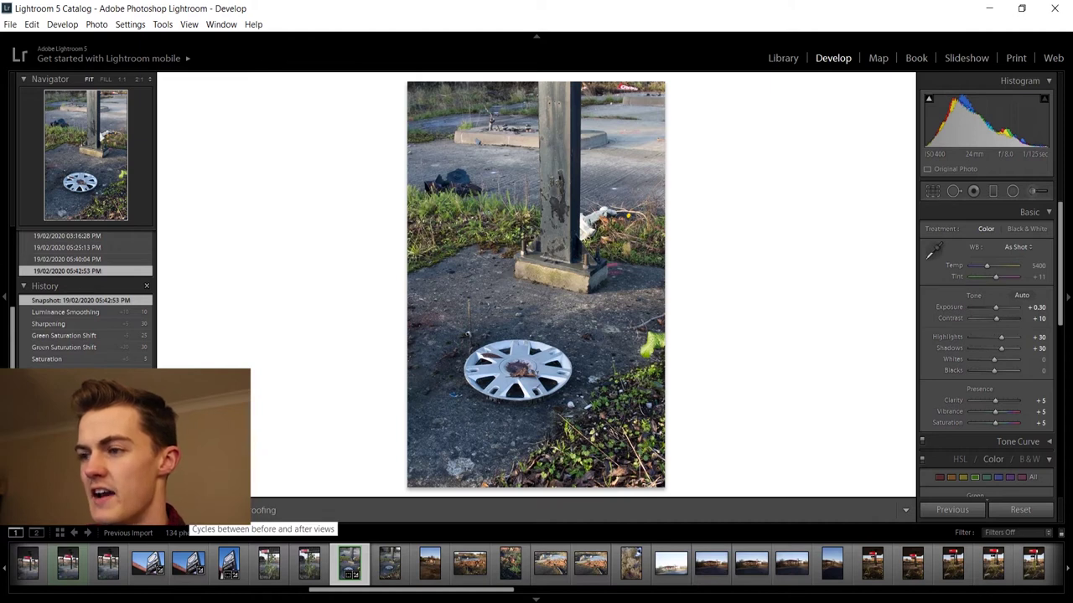
- Compare before and after side by side, then revert and restore the snapshot
left_click(198, 511)
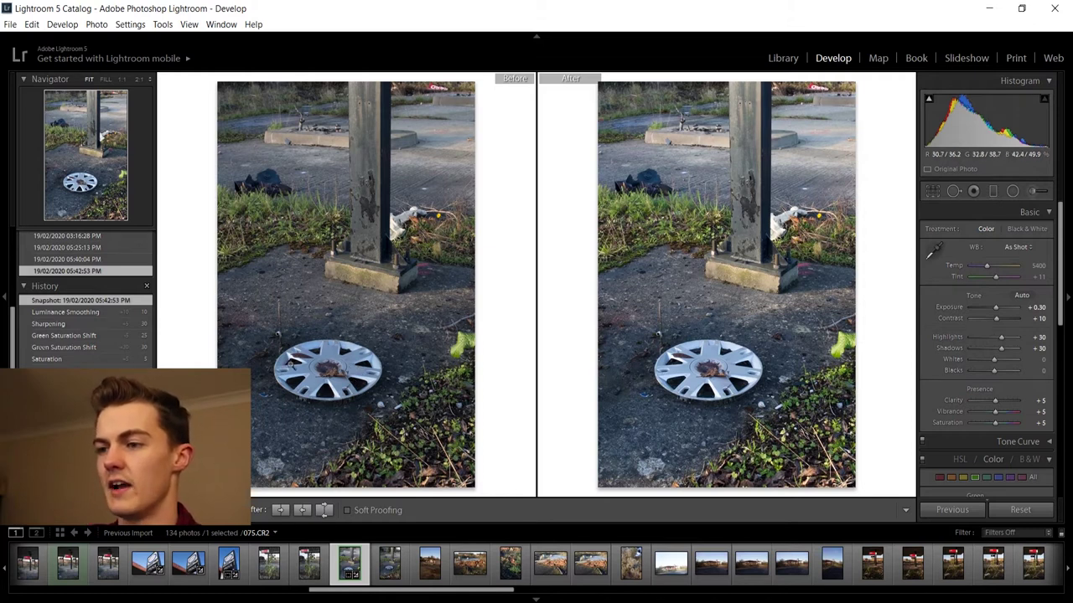
scroll(85, 301, "down", 2)
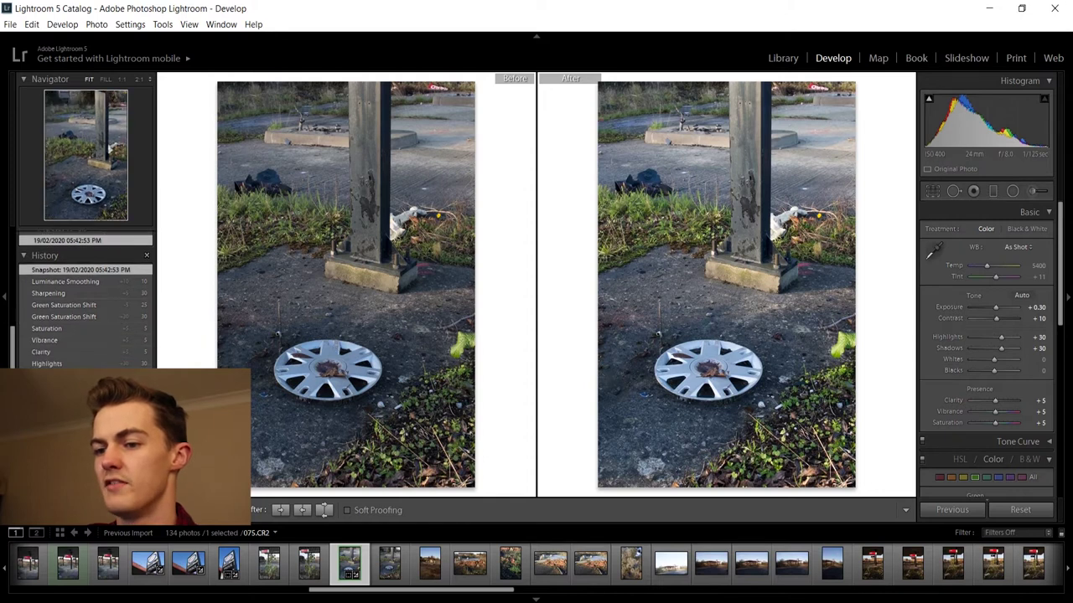
left_click(67, 419)
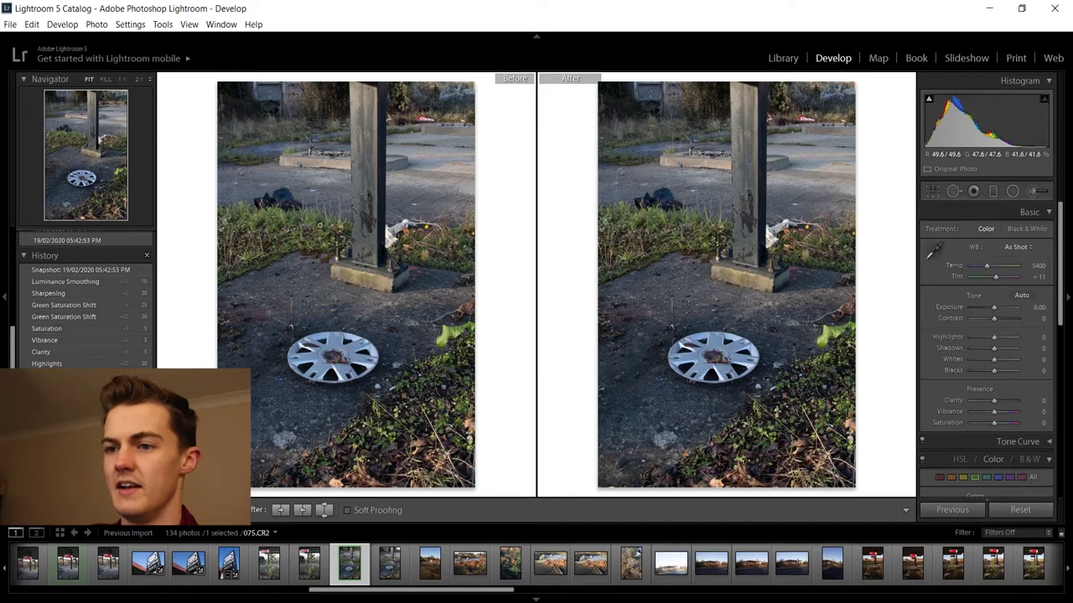
left_click(104, 267)
- On 053.CR2 set exposure +0.40, contrast +5, highlights −25, shadows +45, whites −10, presence +5
key("f")
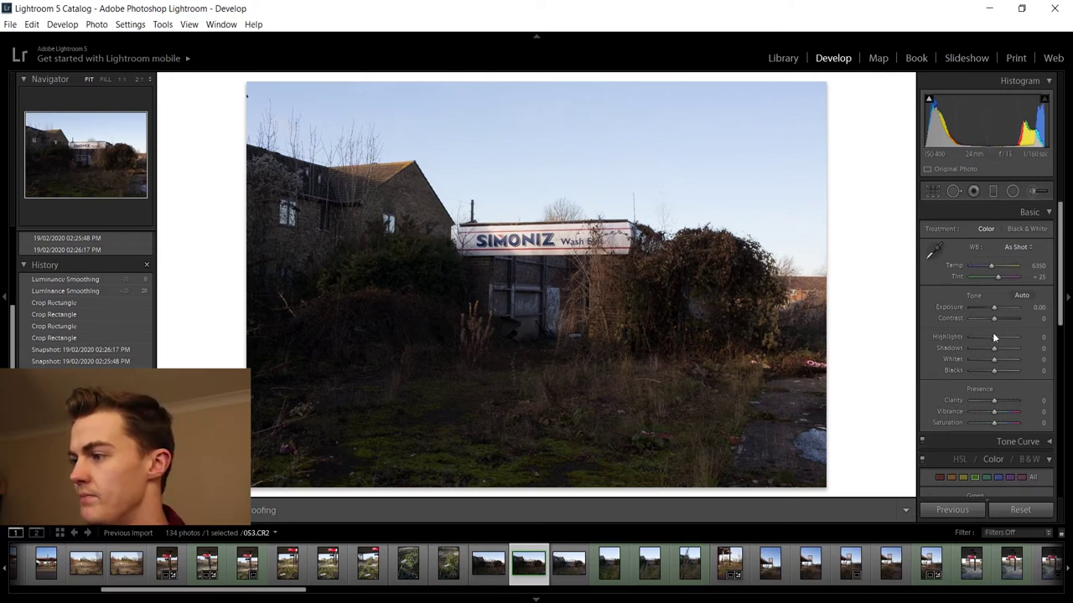
key("shift+Up")
key("shift+Up")
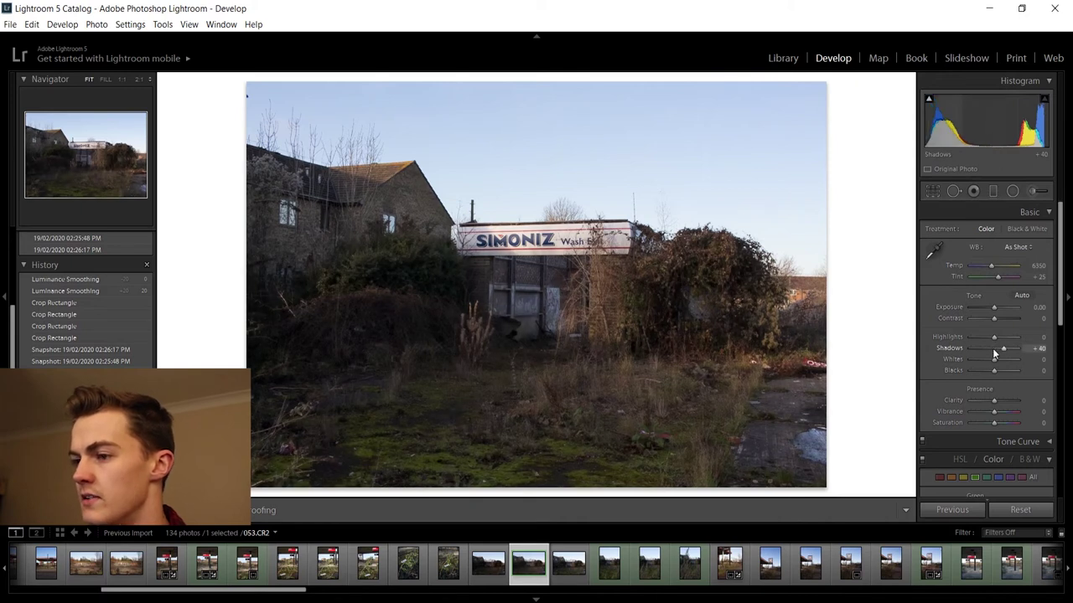
key("Up")
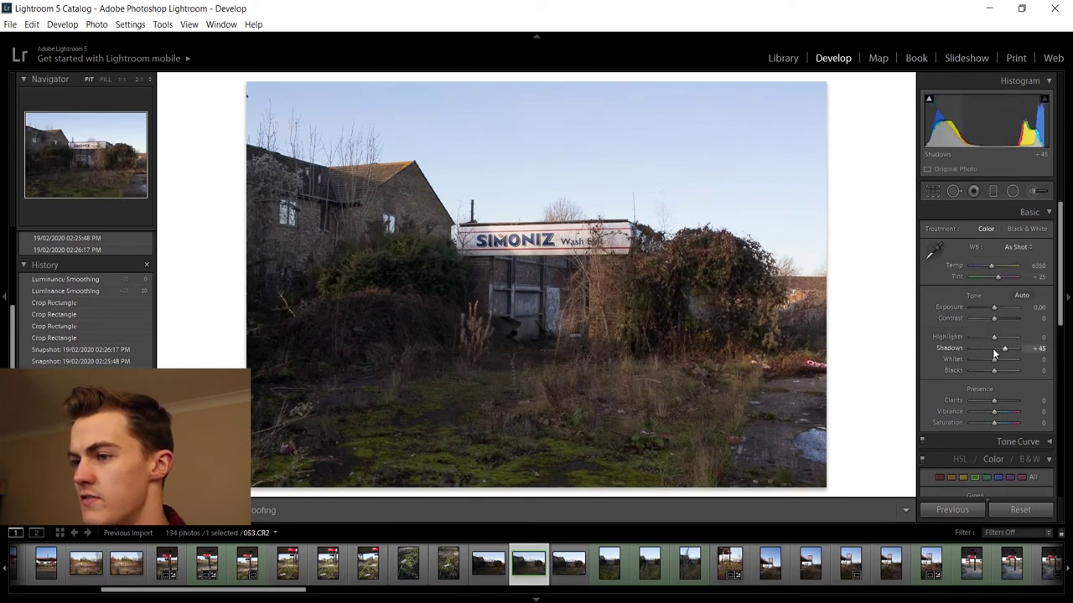
key("shift+Down")
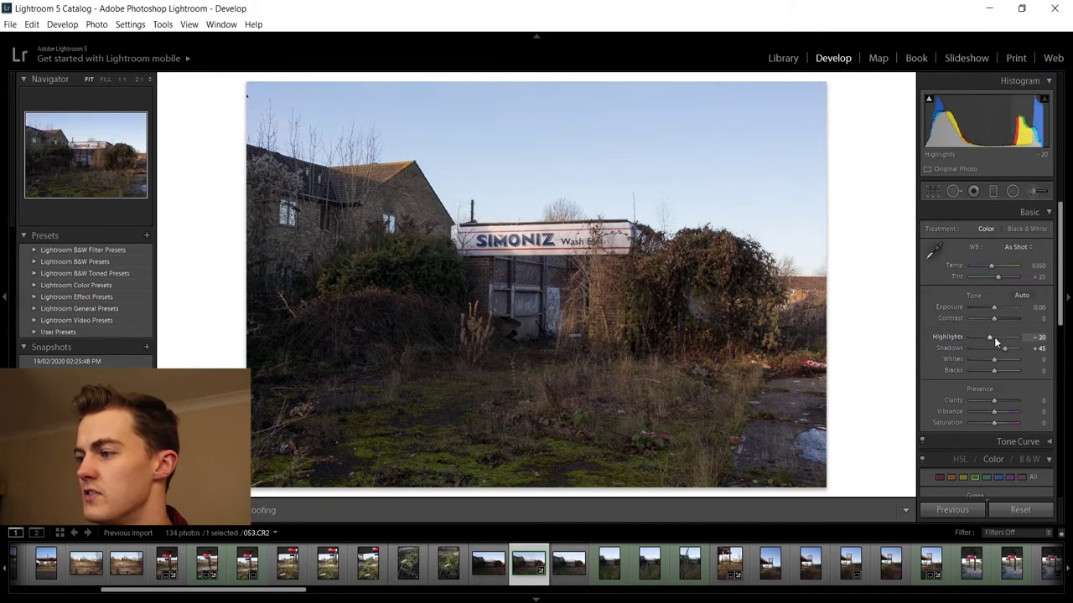
key("Up")
key("Up")
key("Up")
key("Up")
key("Up")
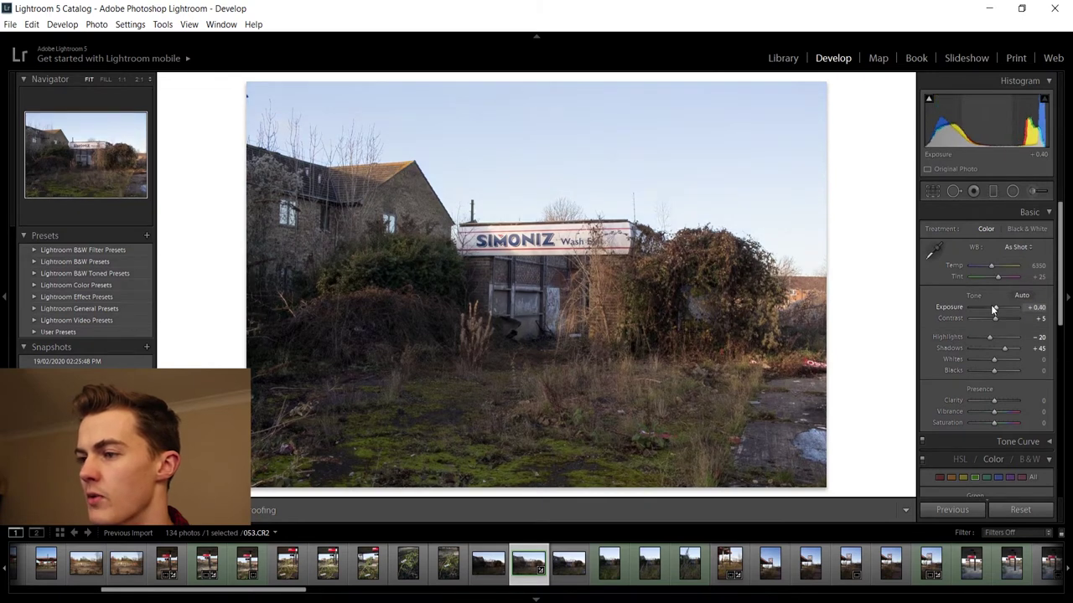
key("Down")
key("Down")
key("Down")
key("Down")
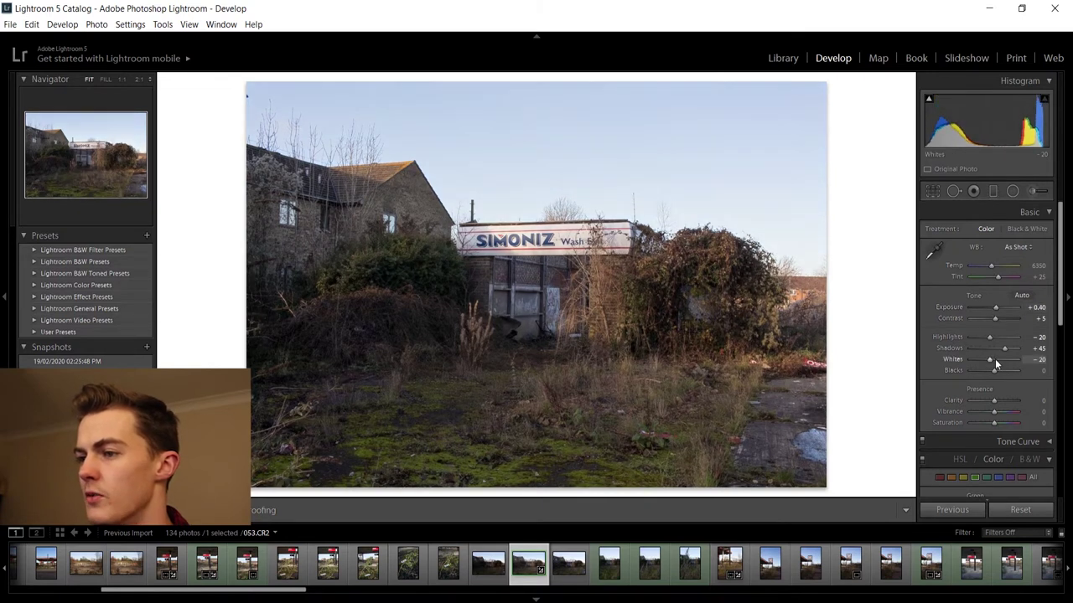
key("Up")
key("Up")
key("Down")
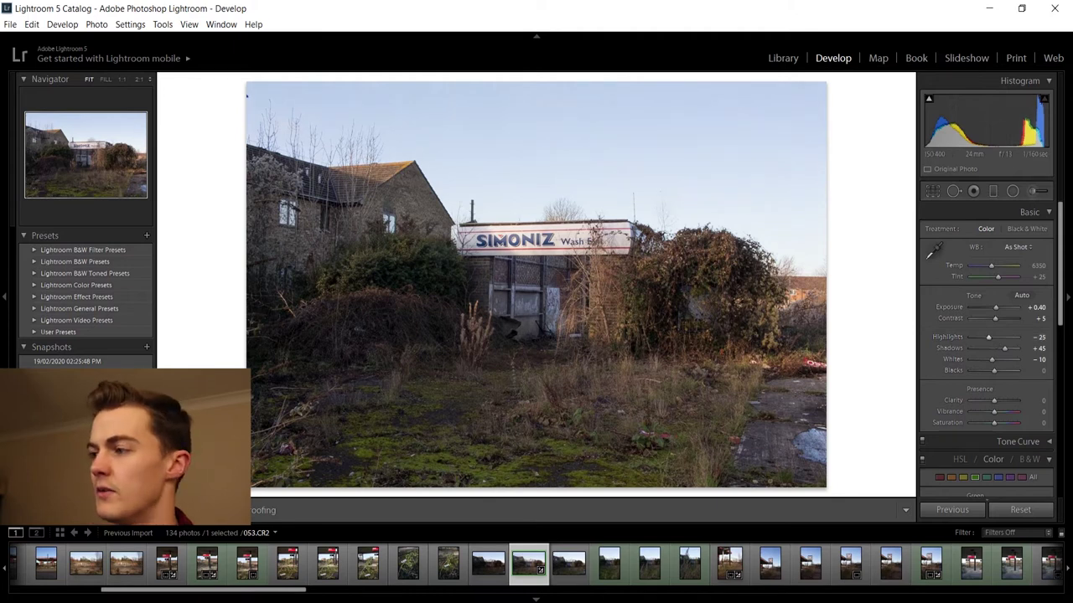
scroll(1045, 329, "down", 3)
key("Up")
key("Up")
key("Up")
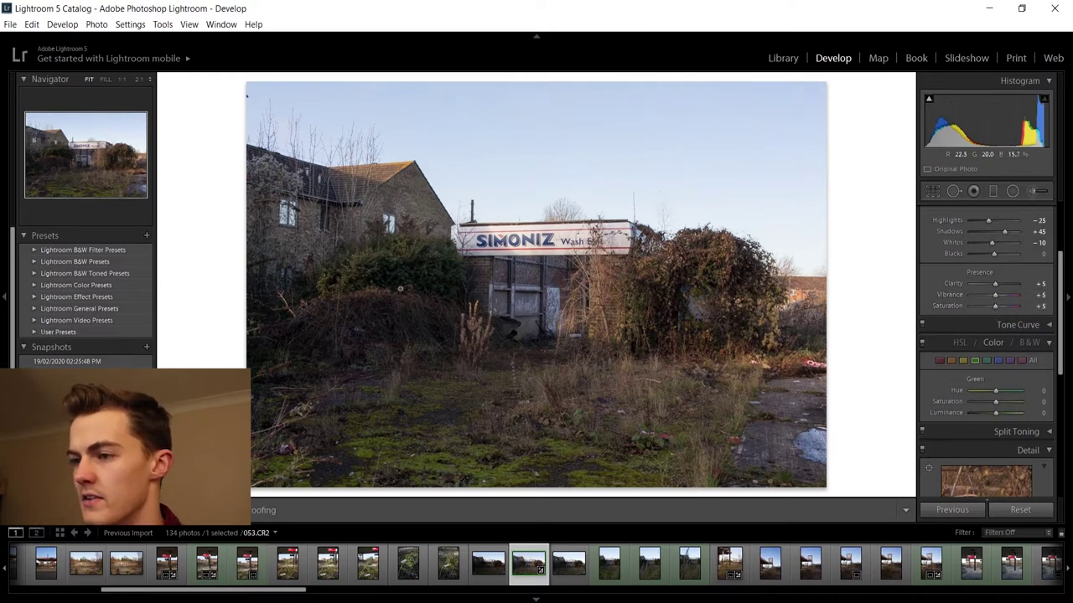
- Zoom to 2:1 on the foliage and set luminance noise reduction to 40
left_click(624, 341)
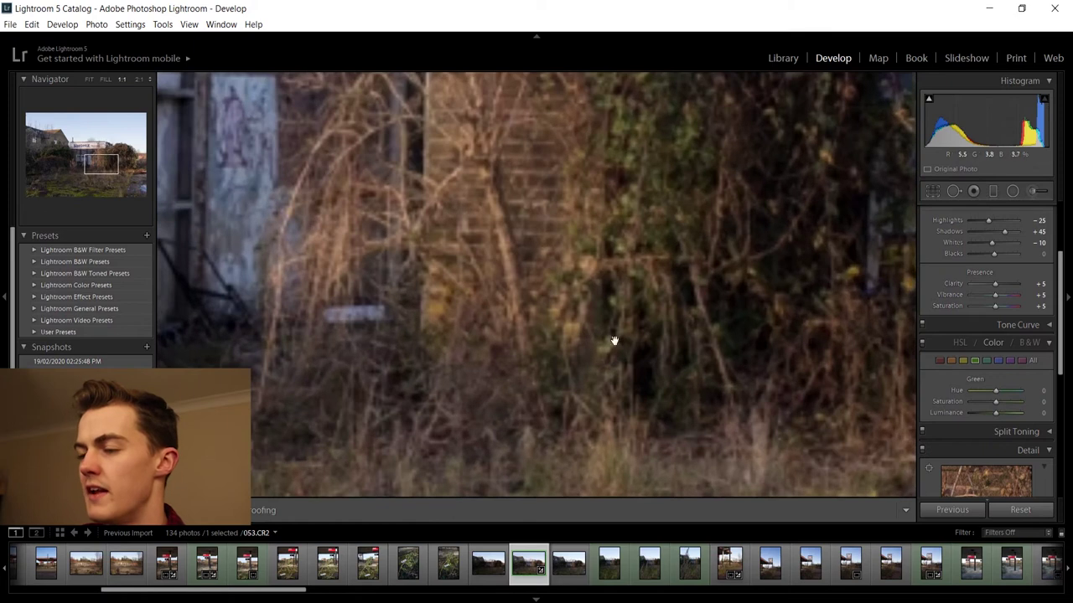
left_click_drag(606, 349, 519, 344)
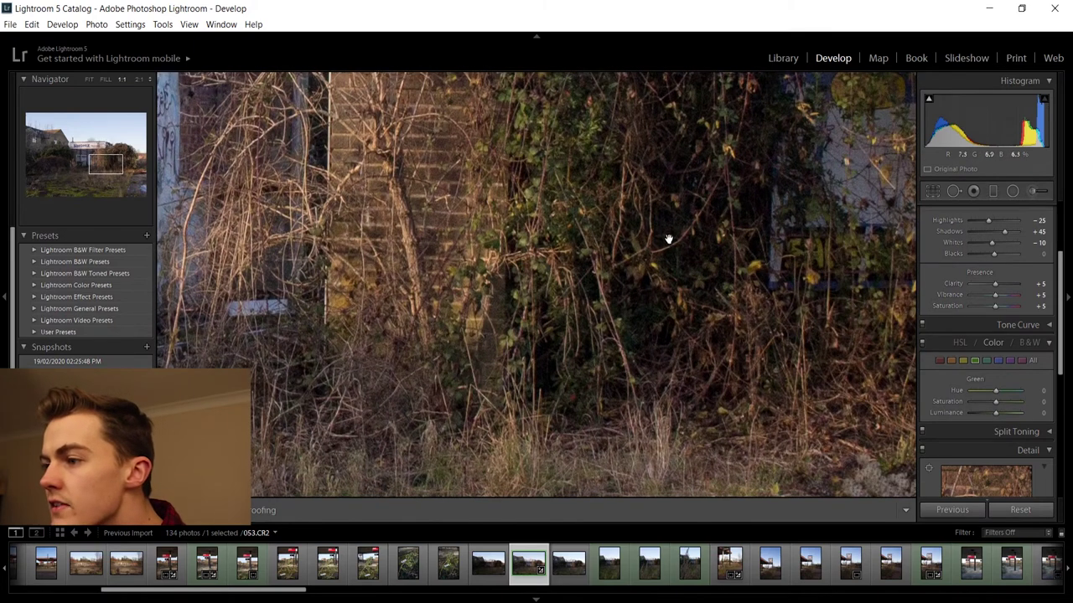
left_click(139, 79)
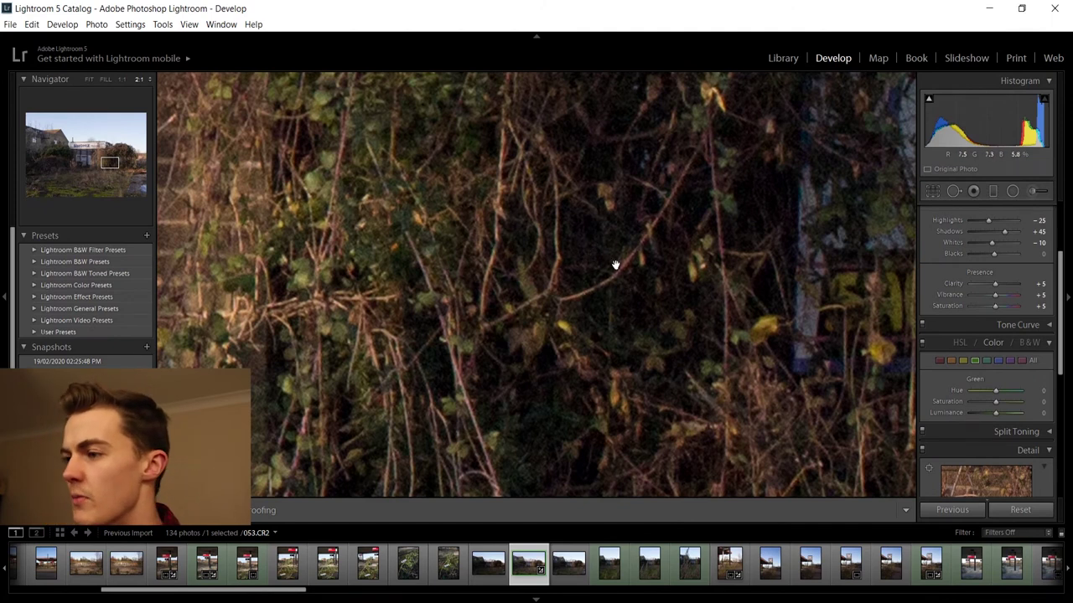
left_click_drag(1057, 302, 1056, 390)
scroll(1039, 382, "down", 2)
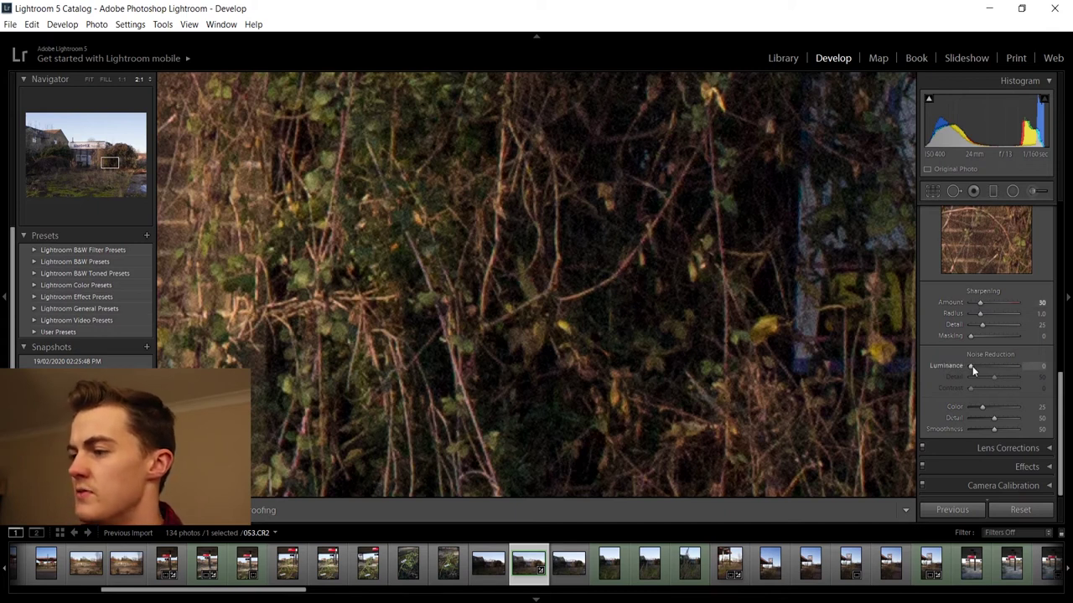
left_click_drag(972, 367, 1034, 369)
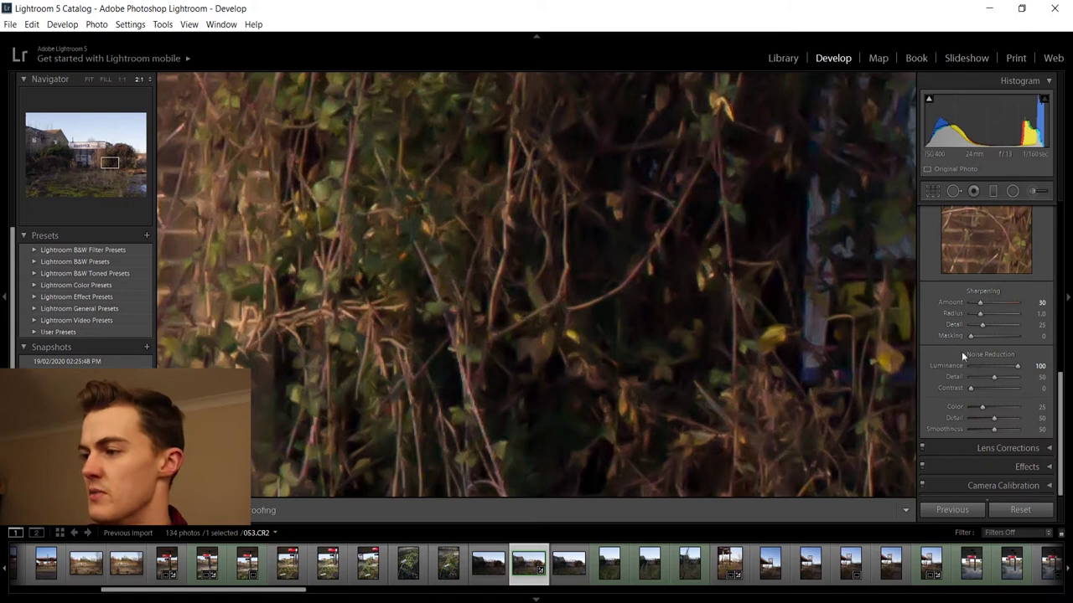
left_click(1038, 366)
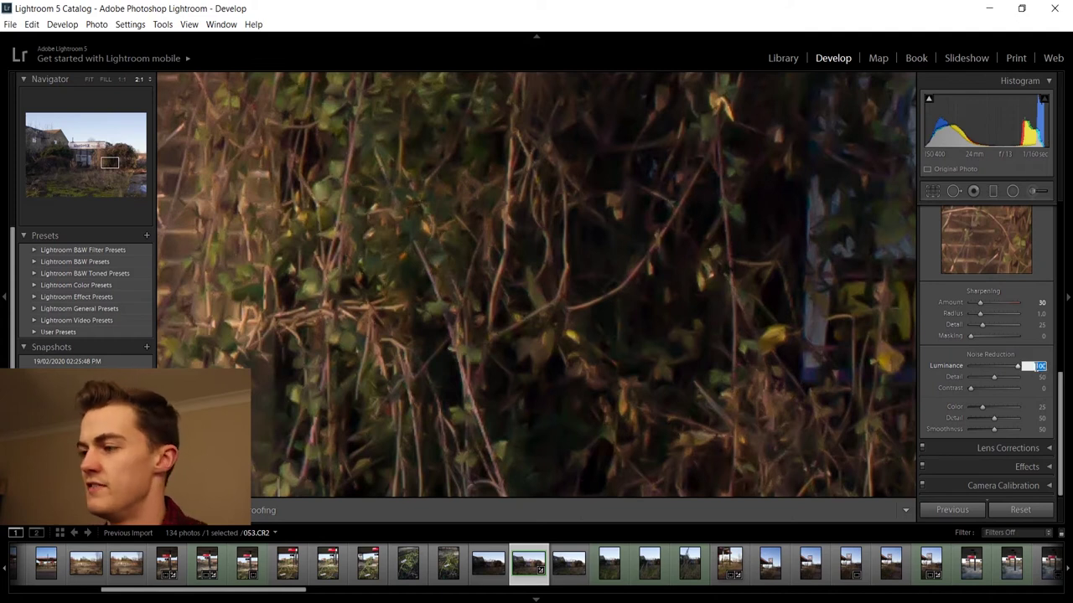
type("35")
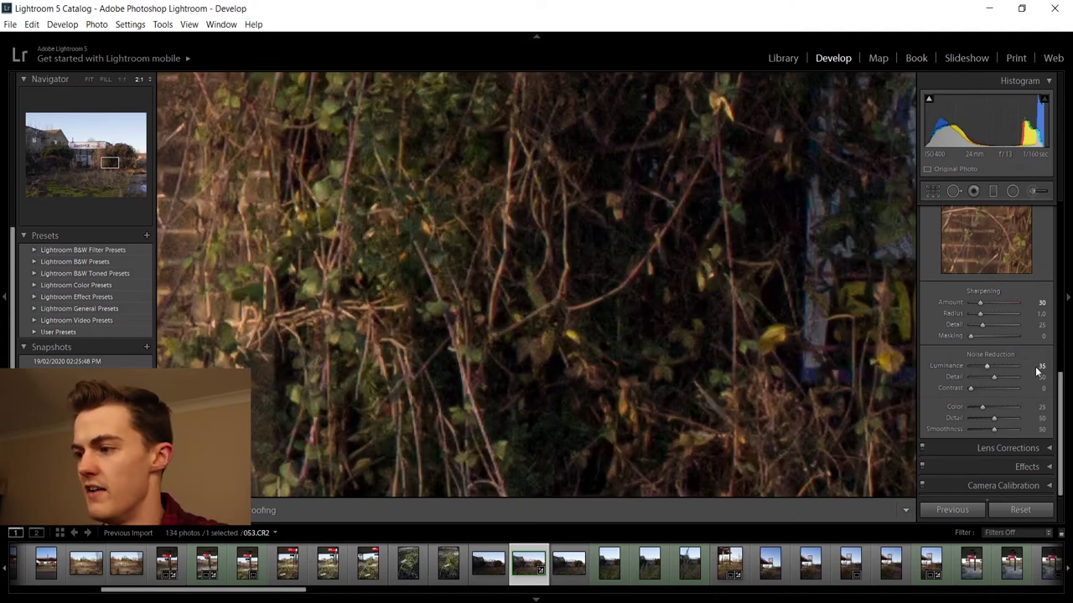
key("Return")
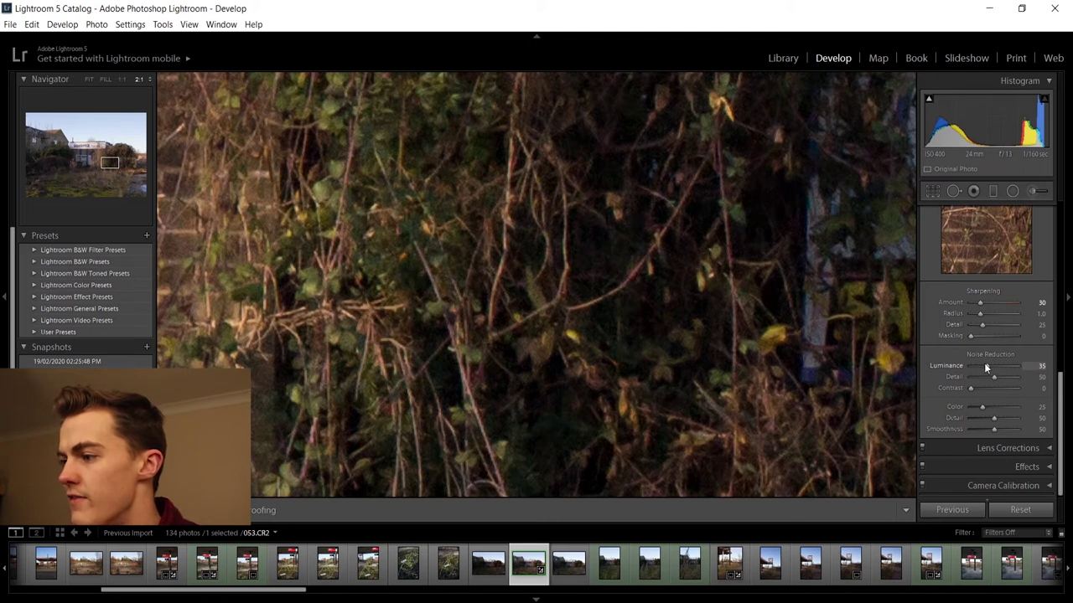
left_click_drag(983, 363, 990, 365)
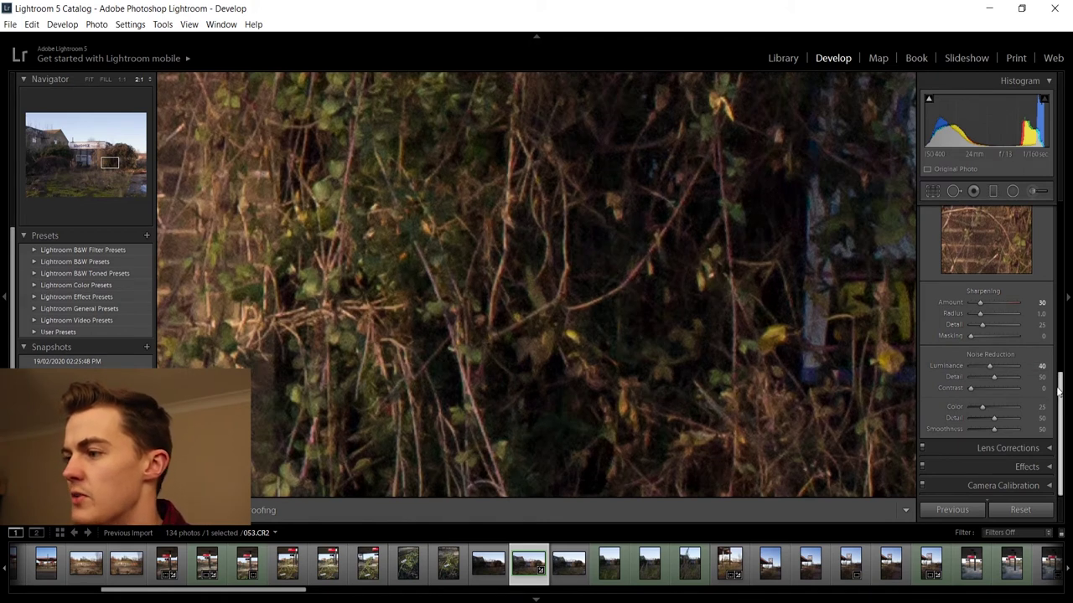
left_click_drag(1061, 382, 1067, 218)
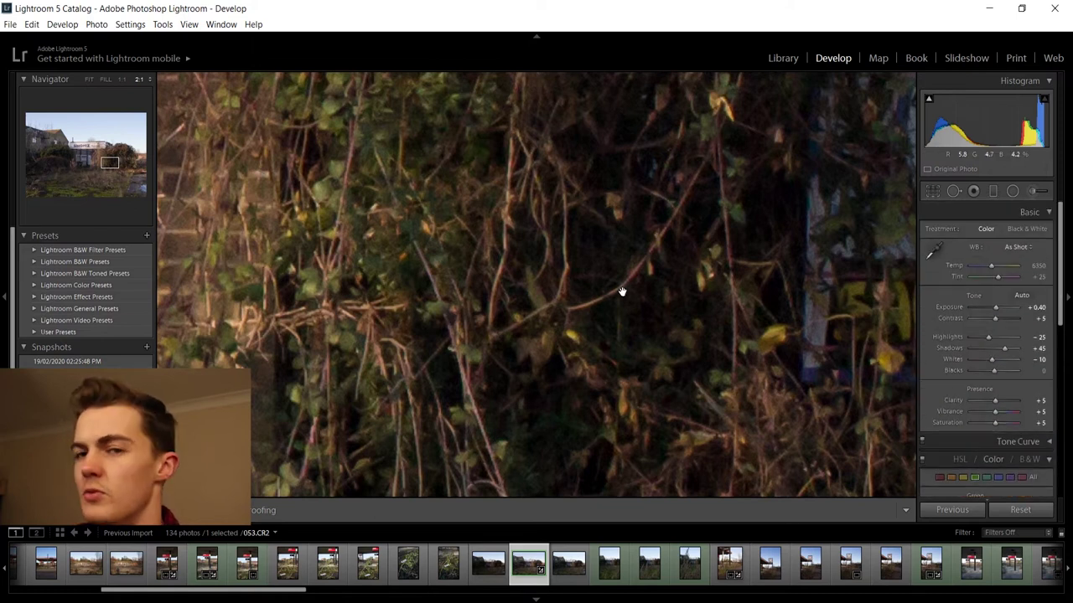
- Fit the photo, raise blacks to +10, save a snapshot and compare before/after
left_click(532, 307)
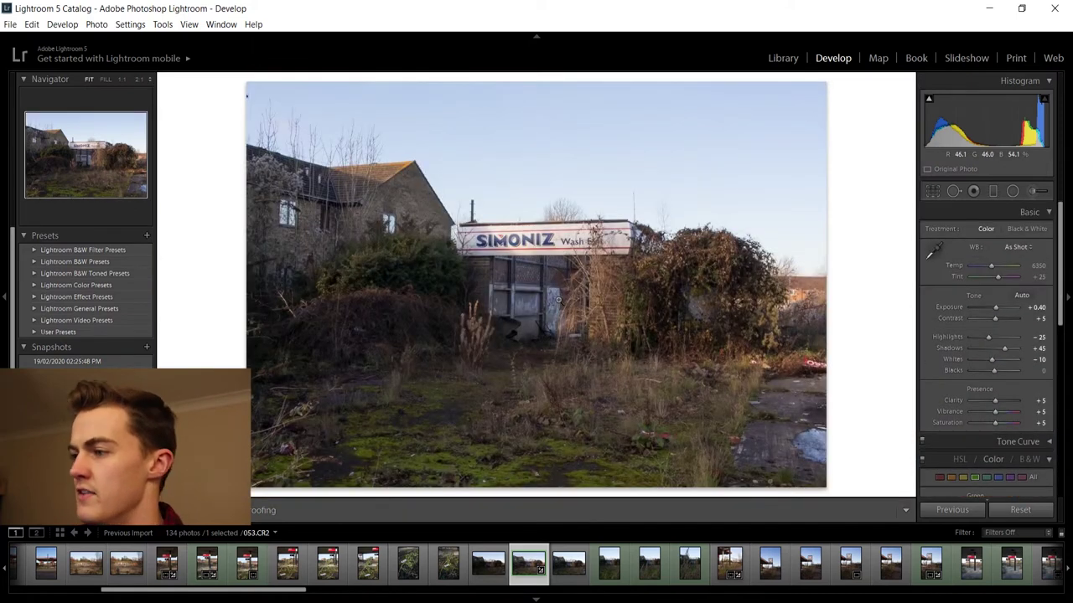
left_click_drag(995, 372, 997, 373)
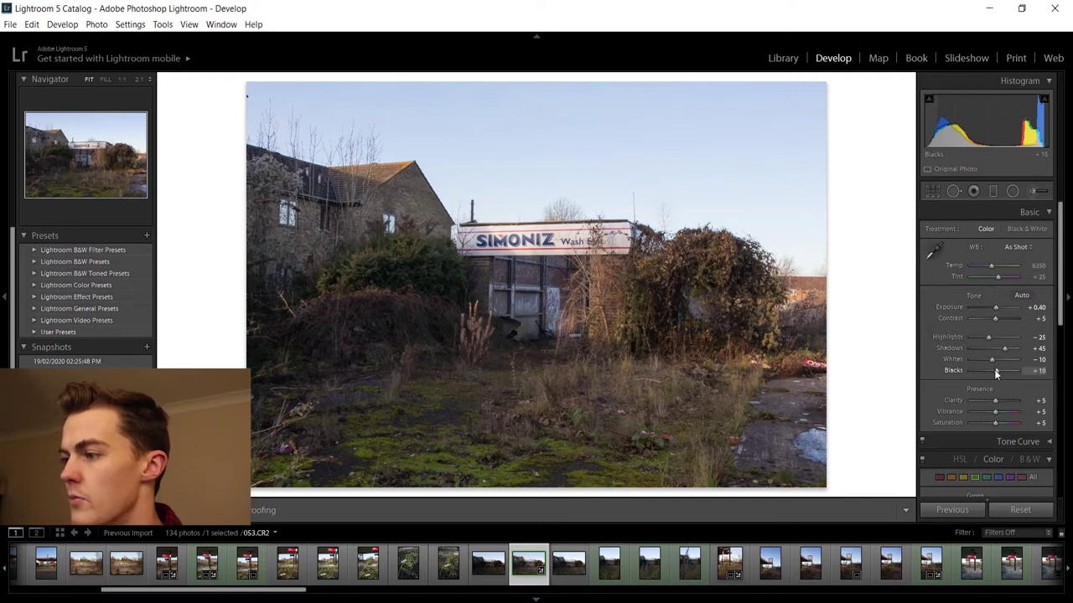
left_click(147, 347)
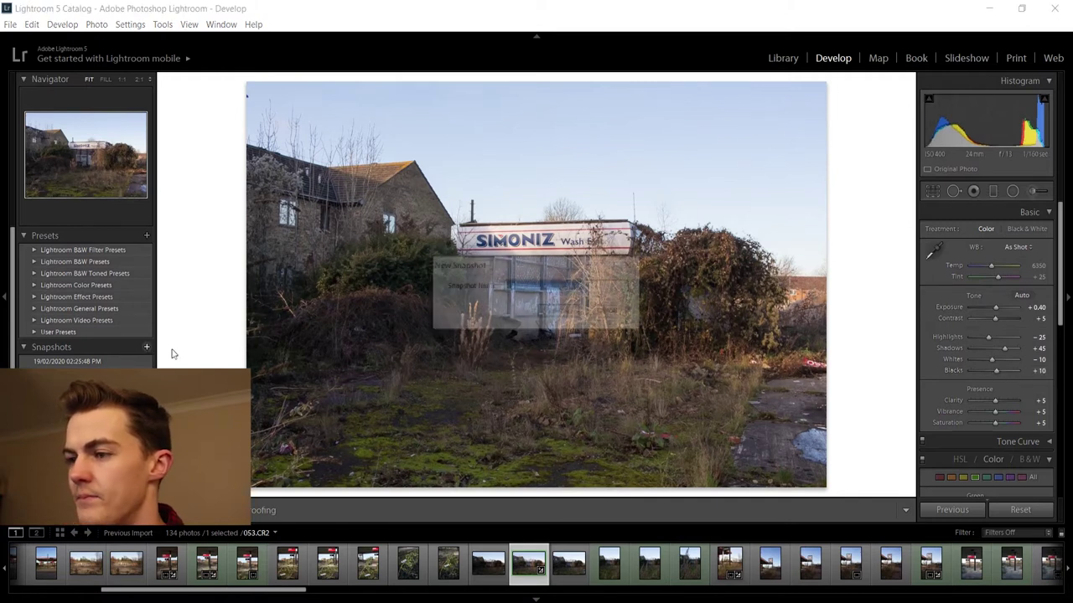
left_click(551, 315)
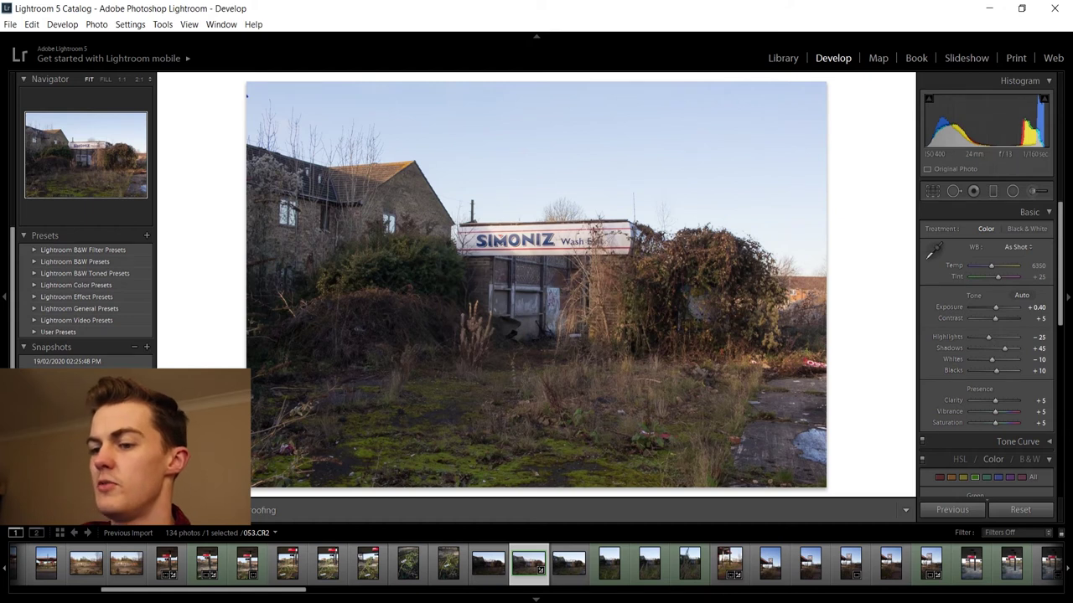
left_click(239, 510)
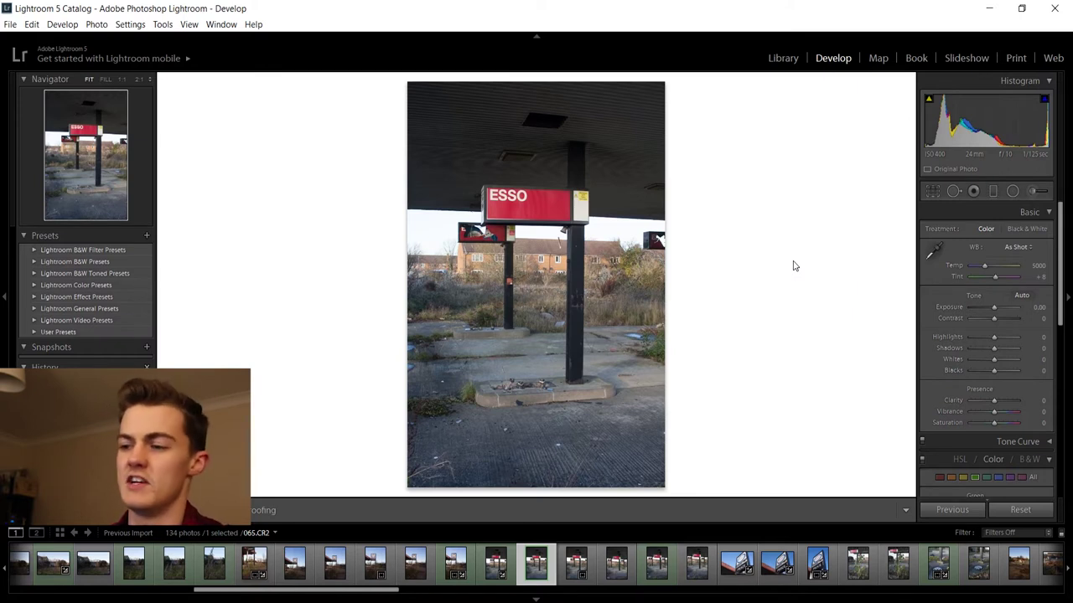
- Open 064.CR2 from the filmstrip, then move to 065.CR2
left_click(494, 566)
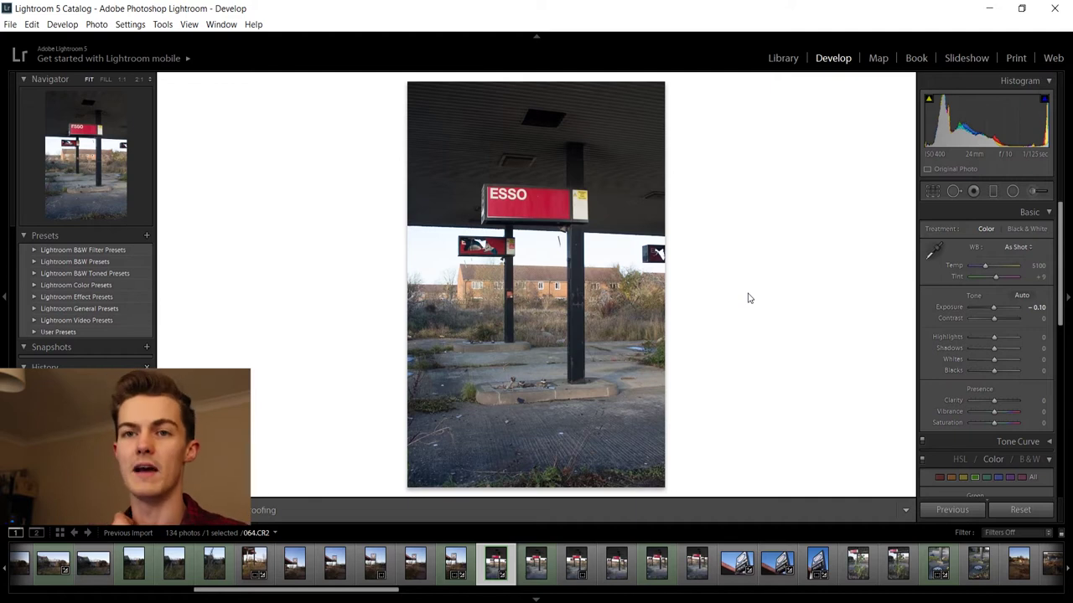
key("Right")
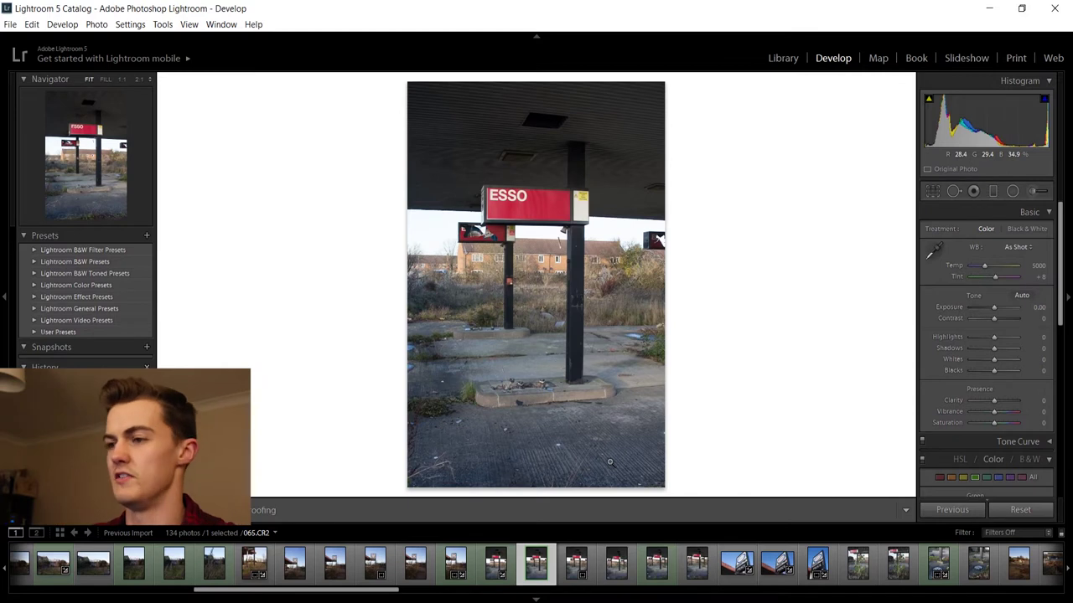
- Compare 064.CR2 and 065.CR2, ending on 065.CR2 with the History panel shown
key("Left")
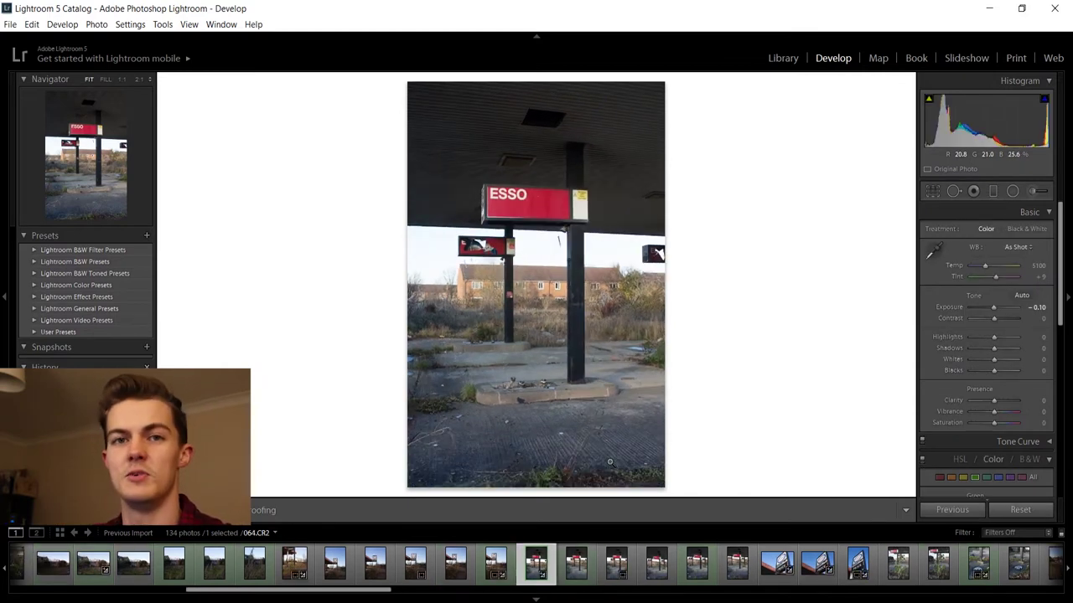
key("Right")
key("Left")
key("Right")
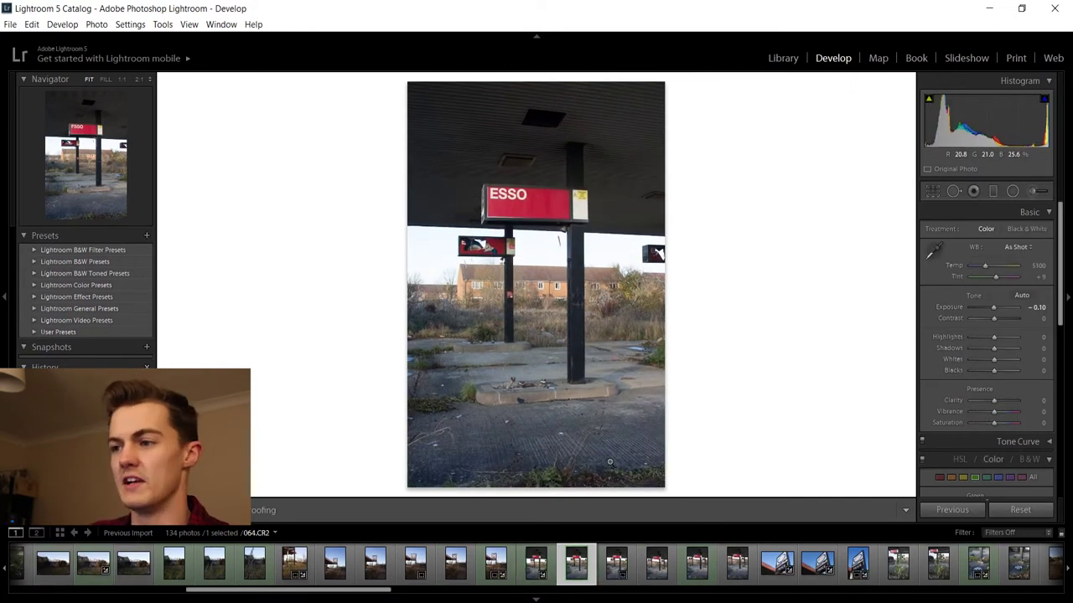
key("Left")
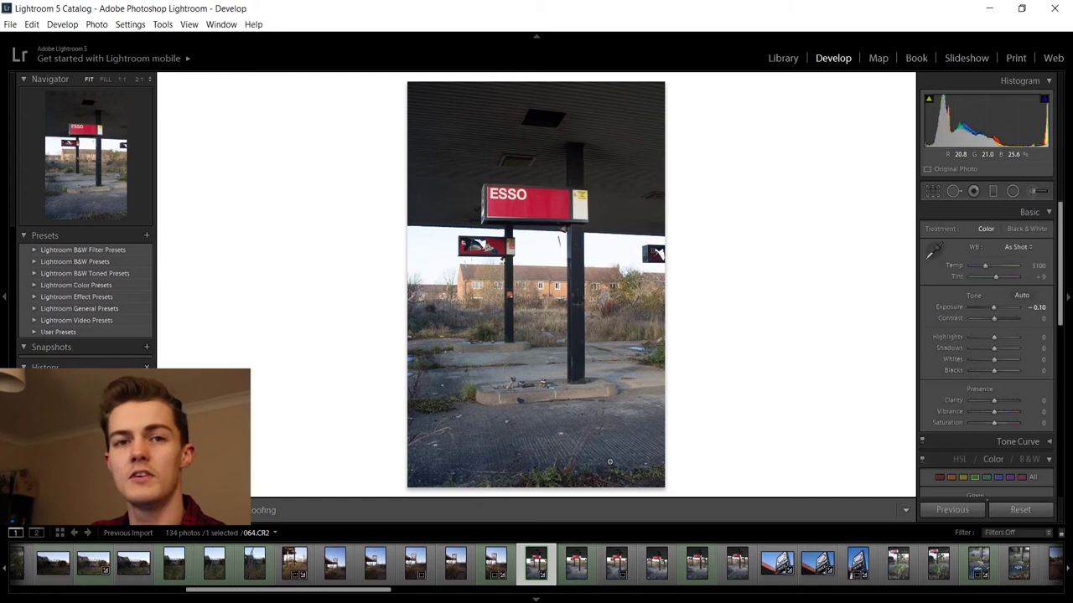
key("Left")
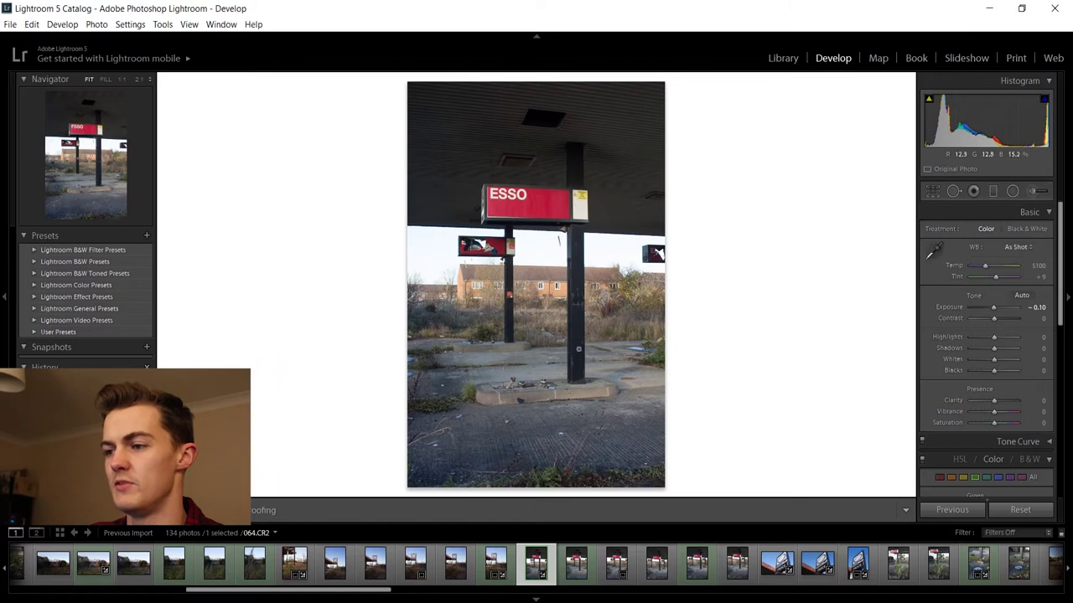
key("Right")
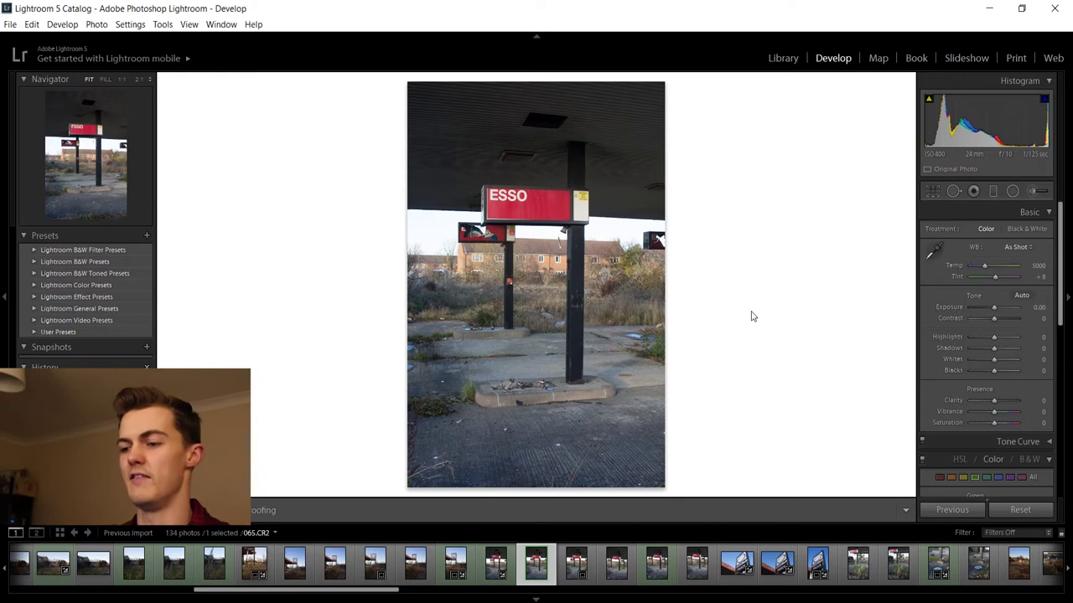
key("Left")
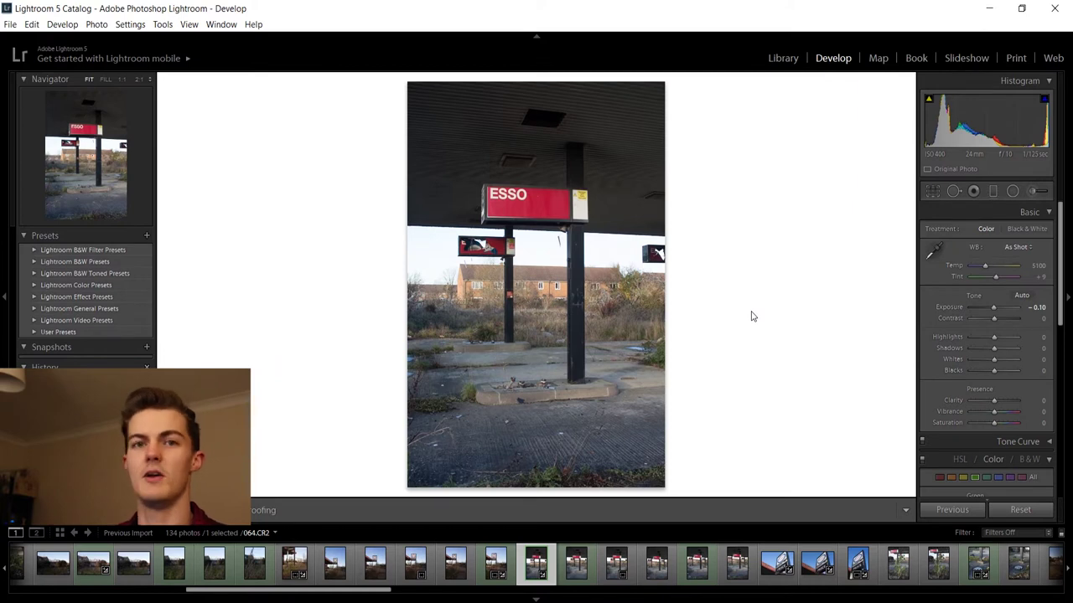
key("Right")
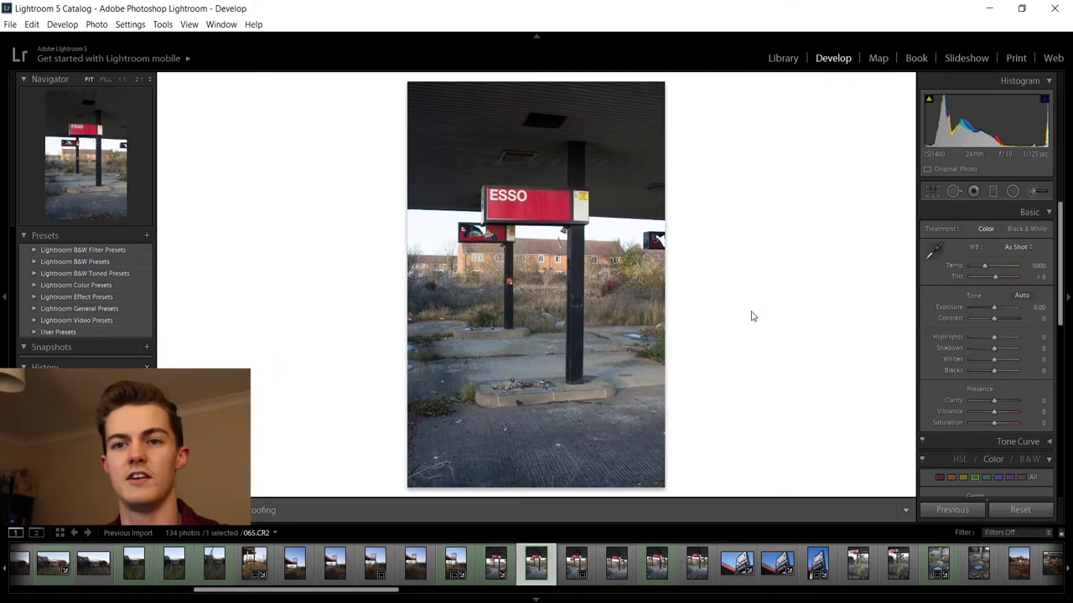
key("ctrl+shift+3")
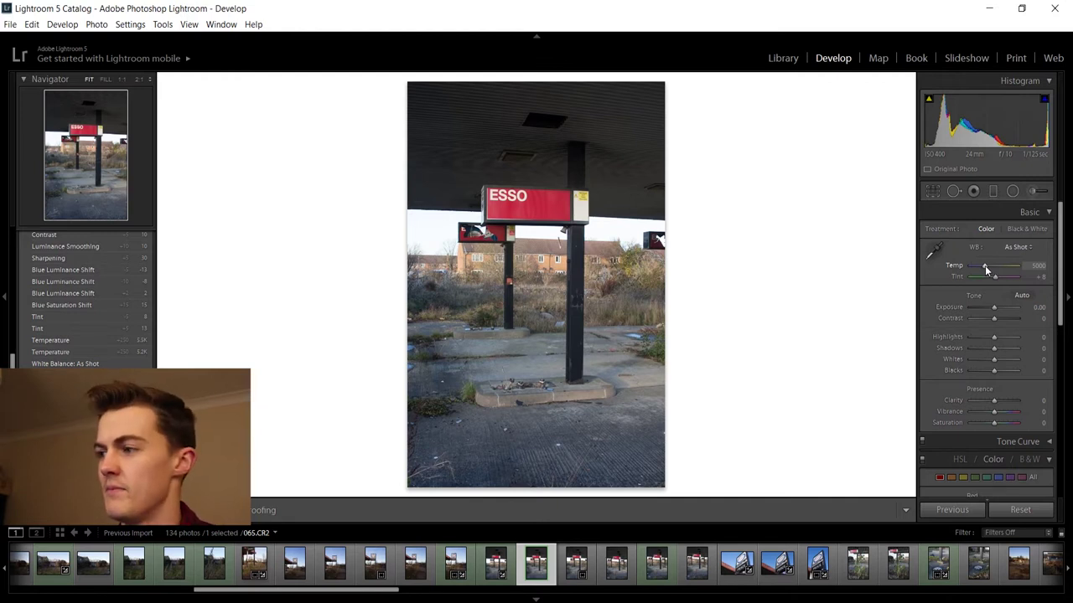
- Warm the white balance to Temp 5750 and raise exposure to +0.20
left_click_drag(984, 266, 987, 266)
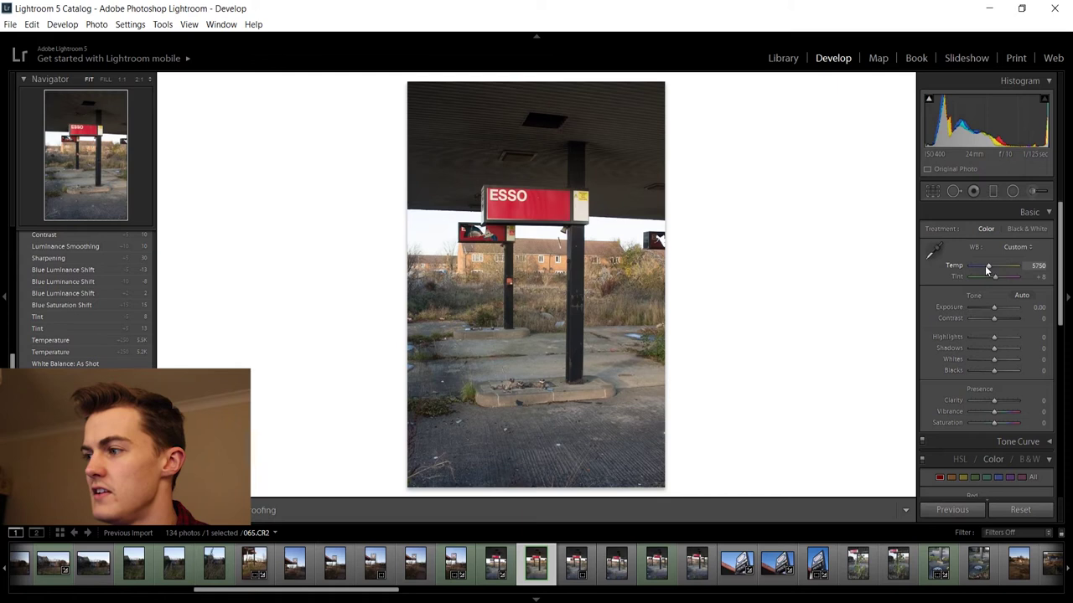
left_click(1039, 267)
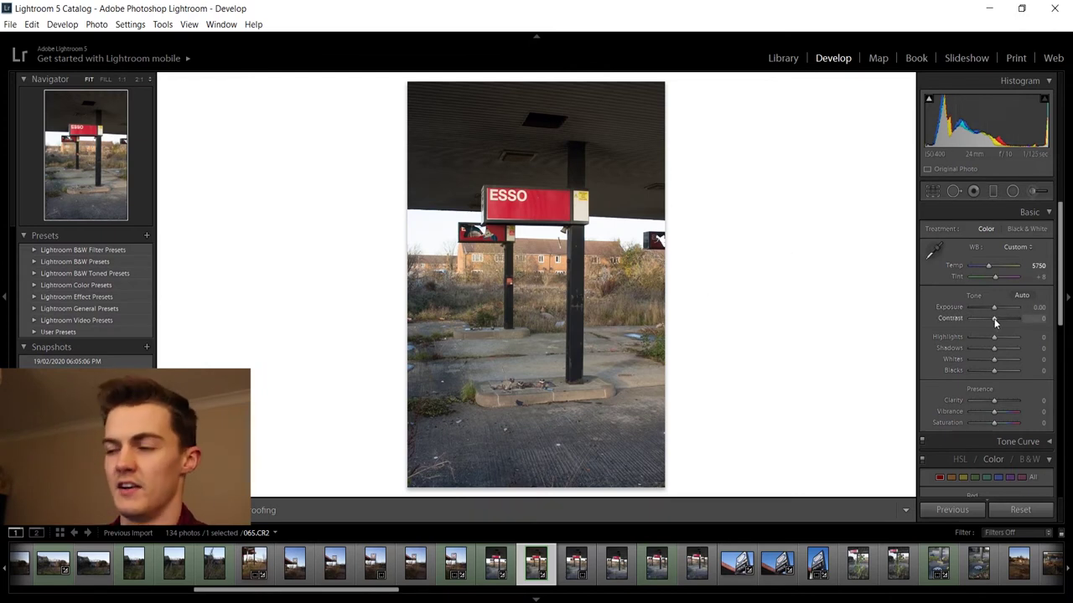
key("Up")
key("Up")
key("Up")
key("Up")
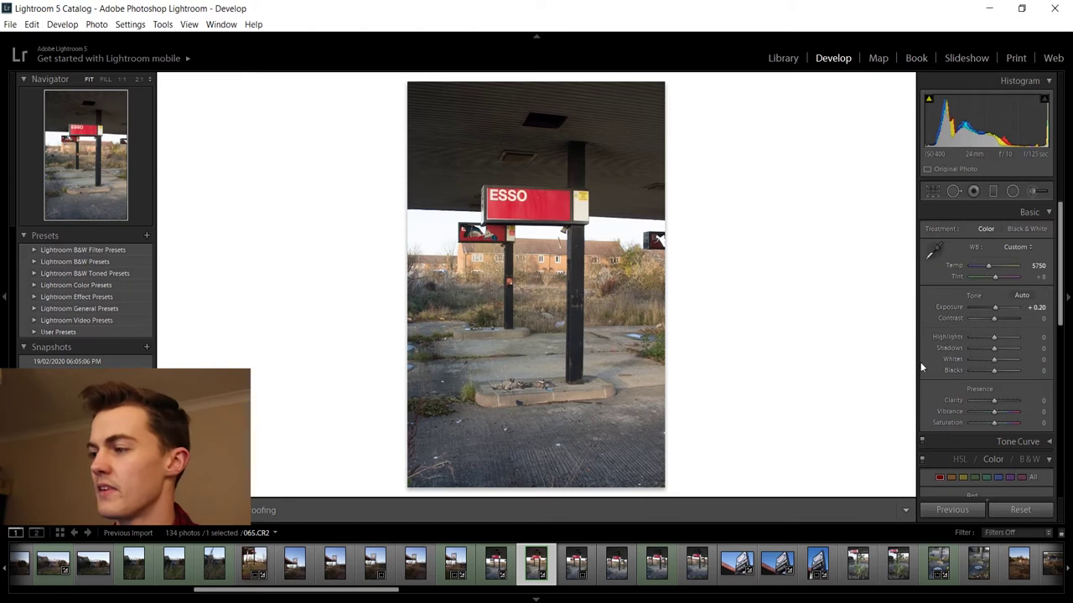
- Set highlights −25, whites −30, and clarity, vibrance, saturation +5
key("Down")
key("Down")
key("Down")
key("Down")
key("Down")
key("Down")
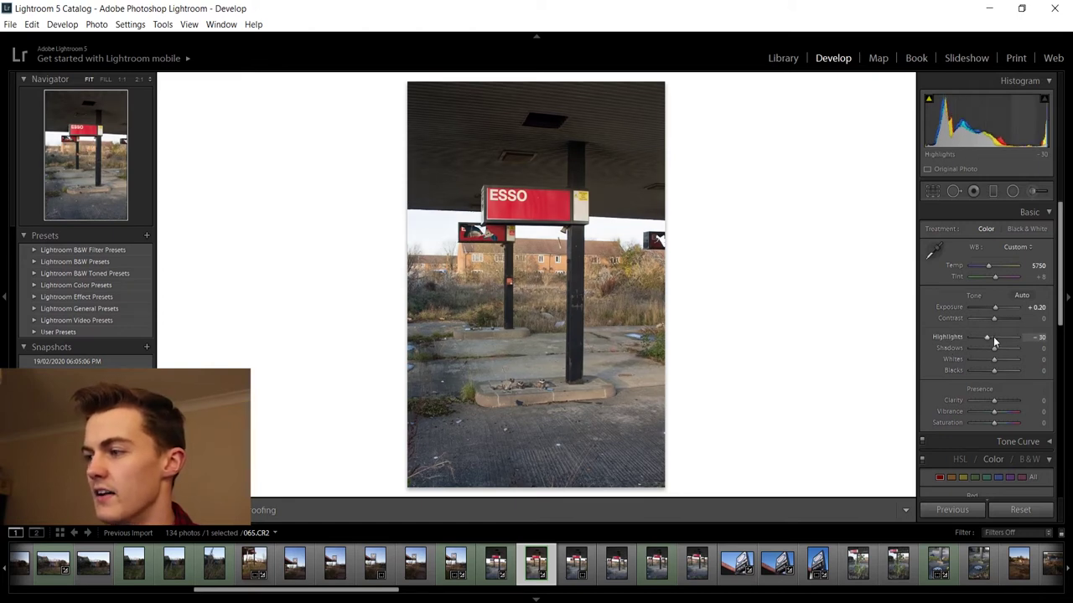
key("Down")
key("Down")
key("Down")
key("Down")
key("Down")
key("Down")
key("Down")
key("Down")
key("Up")
key("Up")
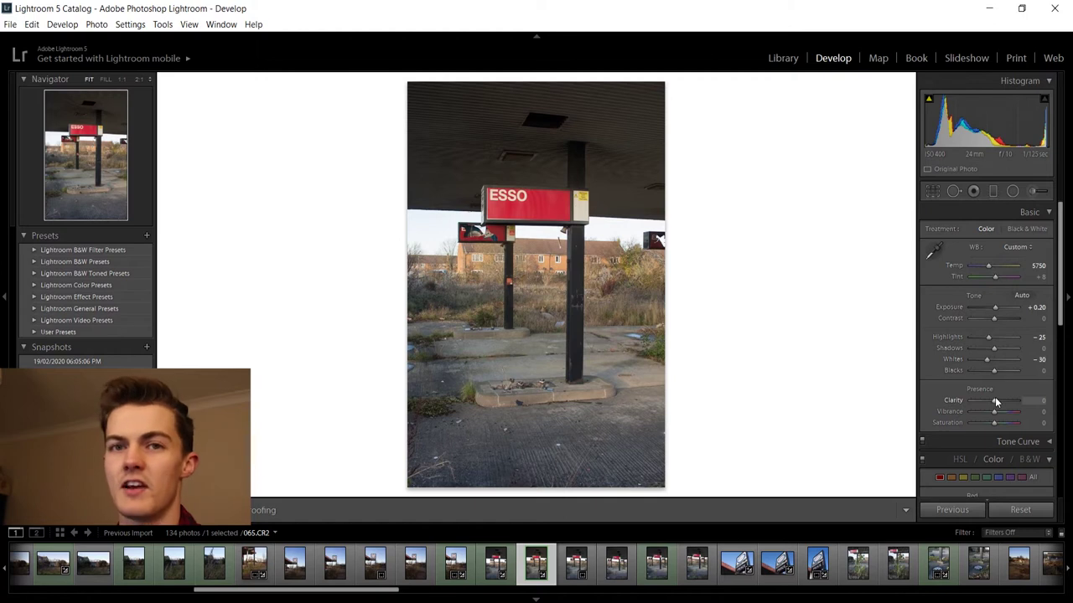
key("Up")
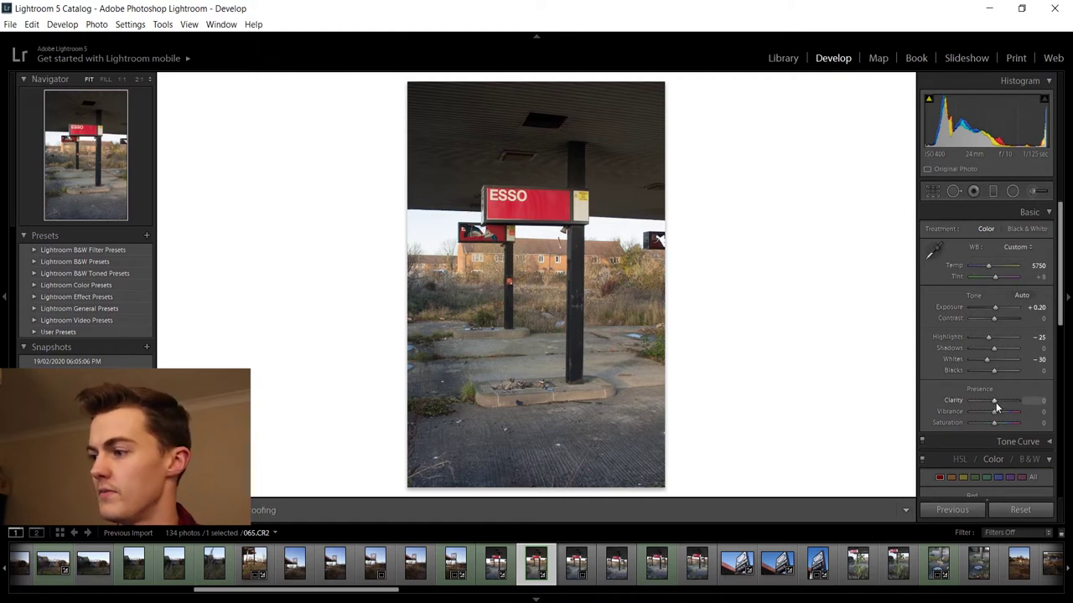
key("Up")
key("Up")
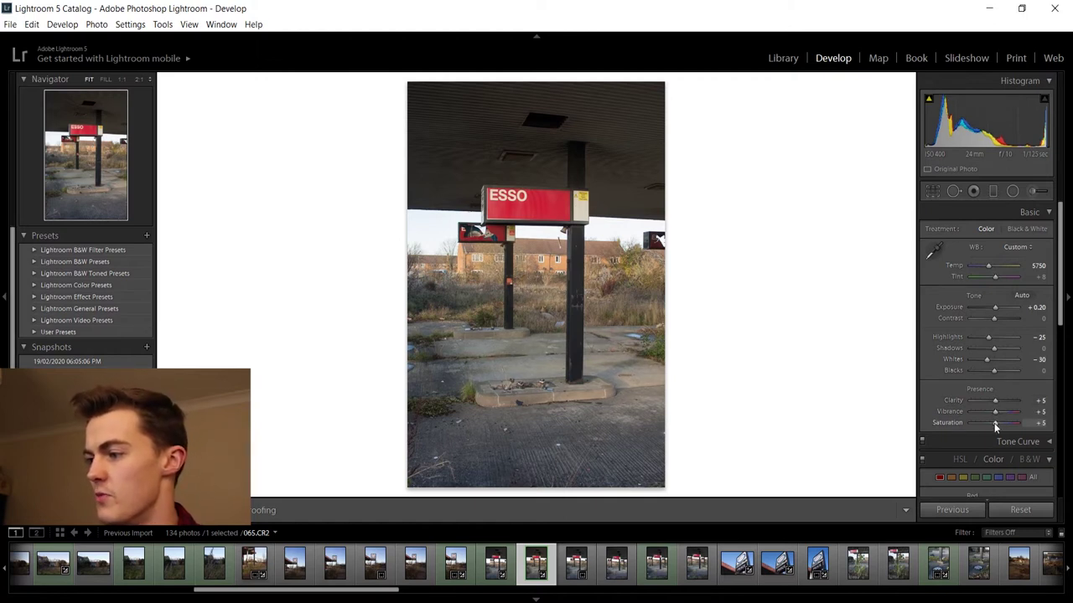
scroll(1061, 315, "down", 5)
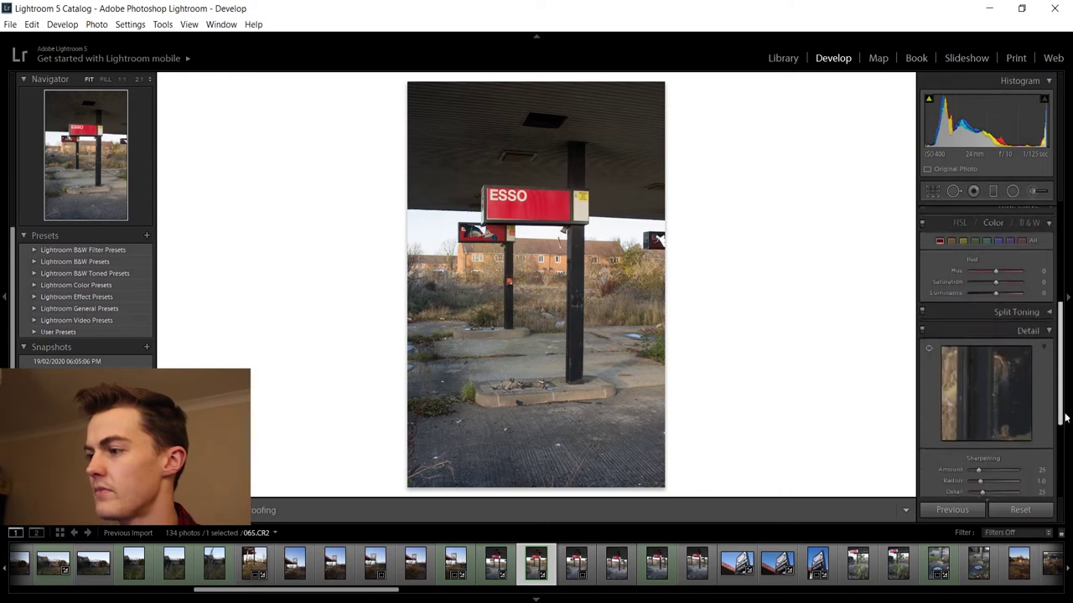
- Set the Blue HSL saturation to +15 and Blue luminance to -40
left_click(999, 259)
key("Up")
key("Up")
key("Up")
key("Up")
key("Down")
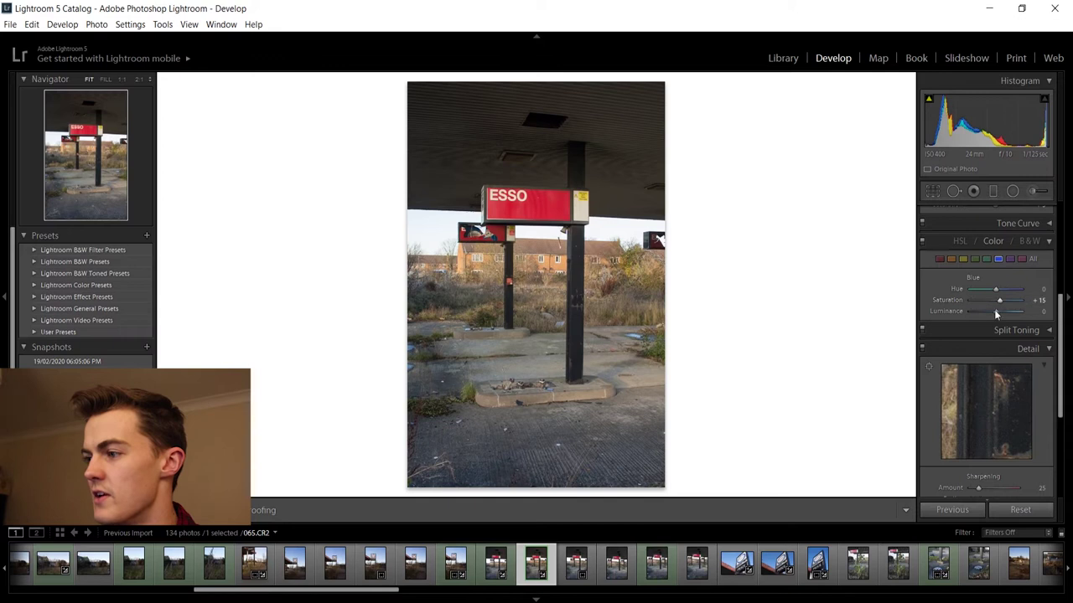
key("shift+Down")
key("shift+Down")
key("shift+Down")
key("Down")
key("Down")
key("Down")
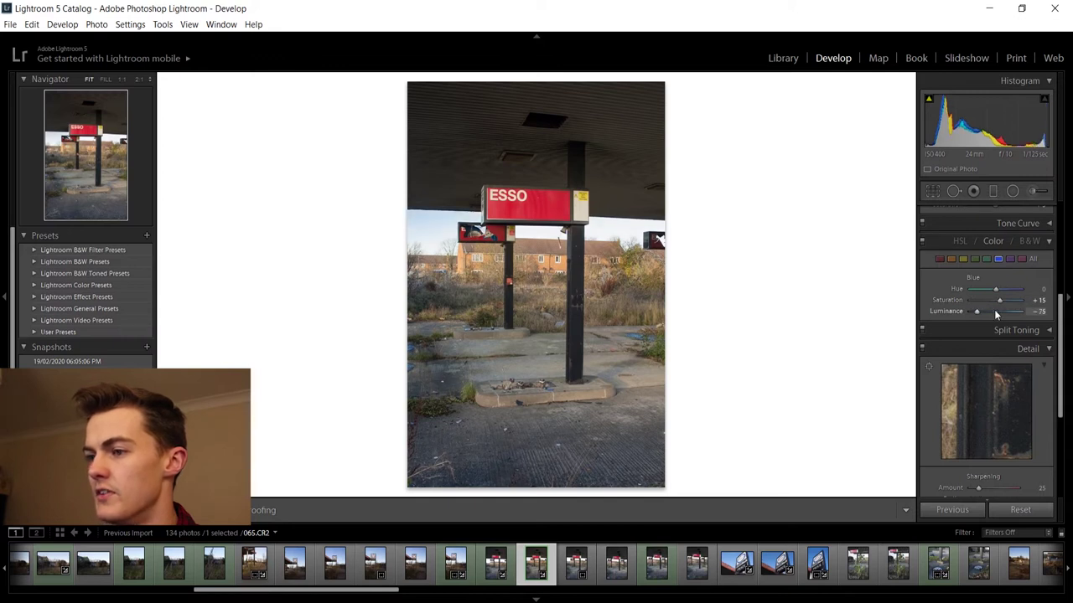
key("shift+Up")
key("shift+Up")
key("shift+Up")
key("Up")
key("Up")
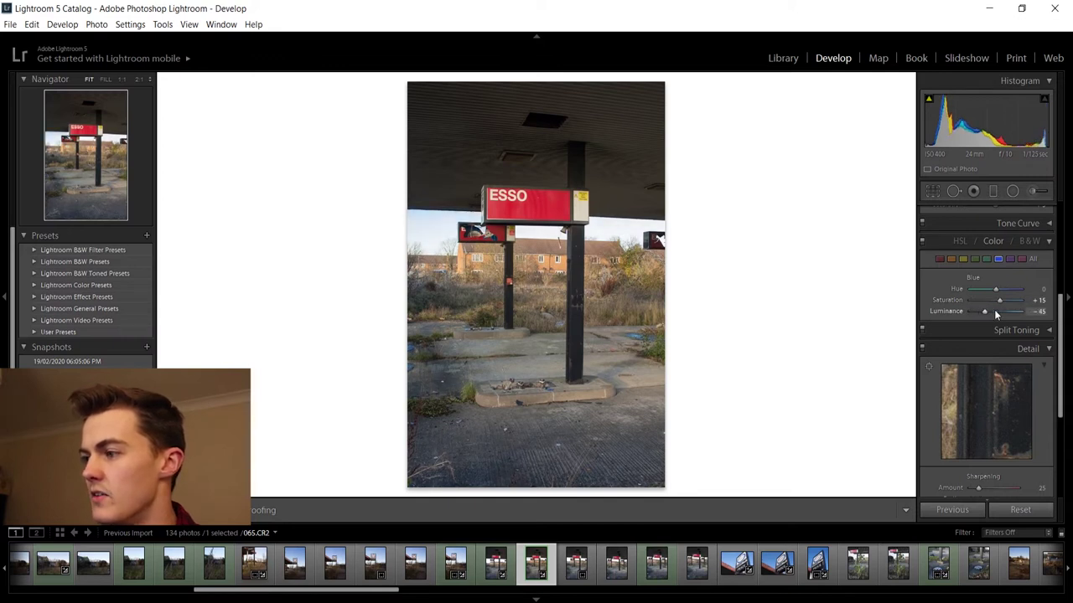
key("shift+Down")
key("Down")
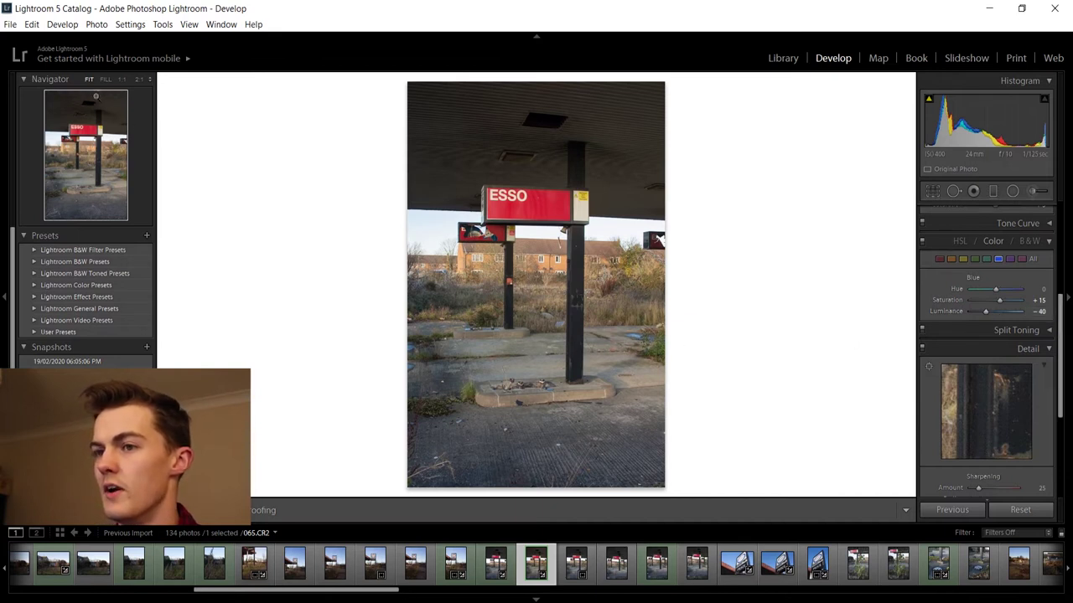
- Check the kerb detail zoomed in, then set Sharpening amount 30 and Luminance noise reduction 10
left_click(105, 78)
left_click_drag(539, 352, 548, 316)
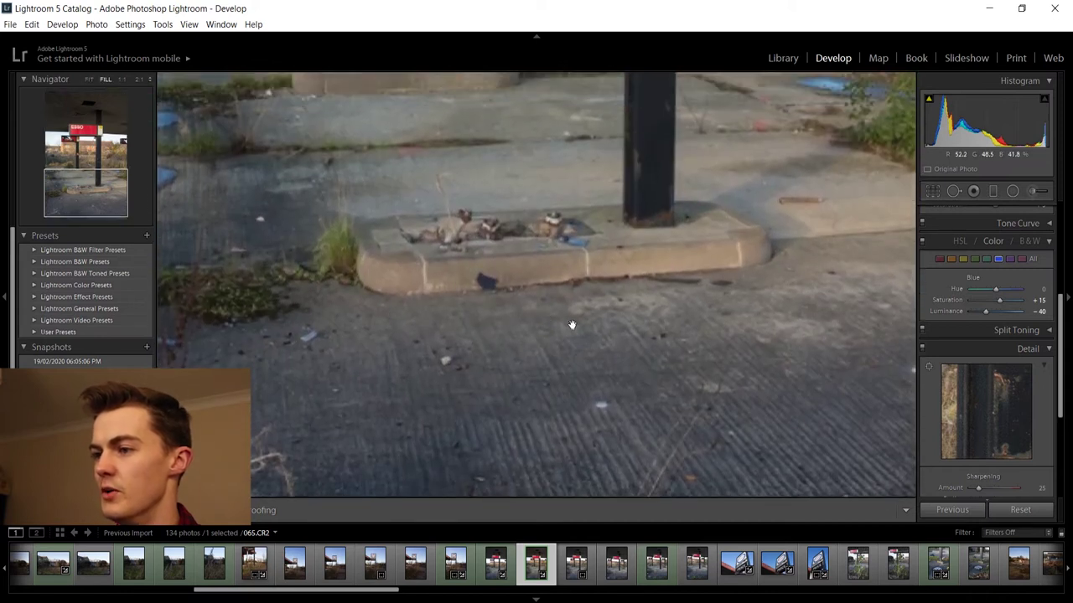
left_click(89, 79)
left_click_drag(1060, 398, 1060, 484)
left_click_drag(972, 312, 975, 311)
left_click_drag(970, 377, 974, 377)
left_click_drag(1057, 376, 1058, 205)
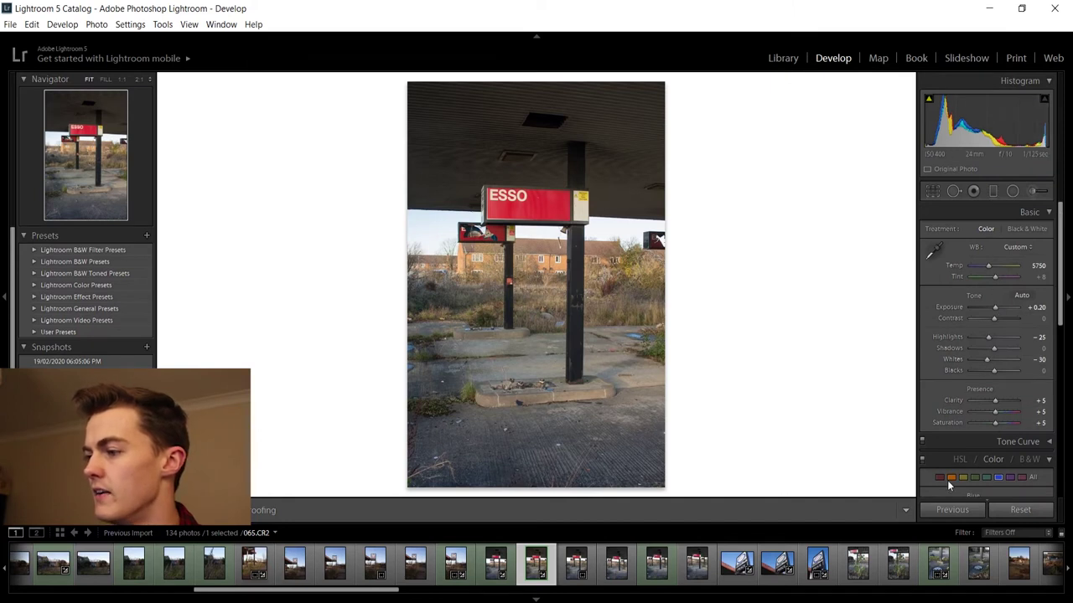
- Raise Red saturation to +15 and save a new snapshot of the edit
left_click_drag(1057, 323, 1057, 387)
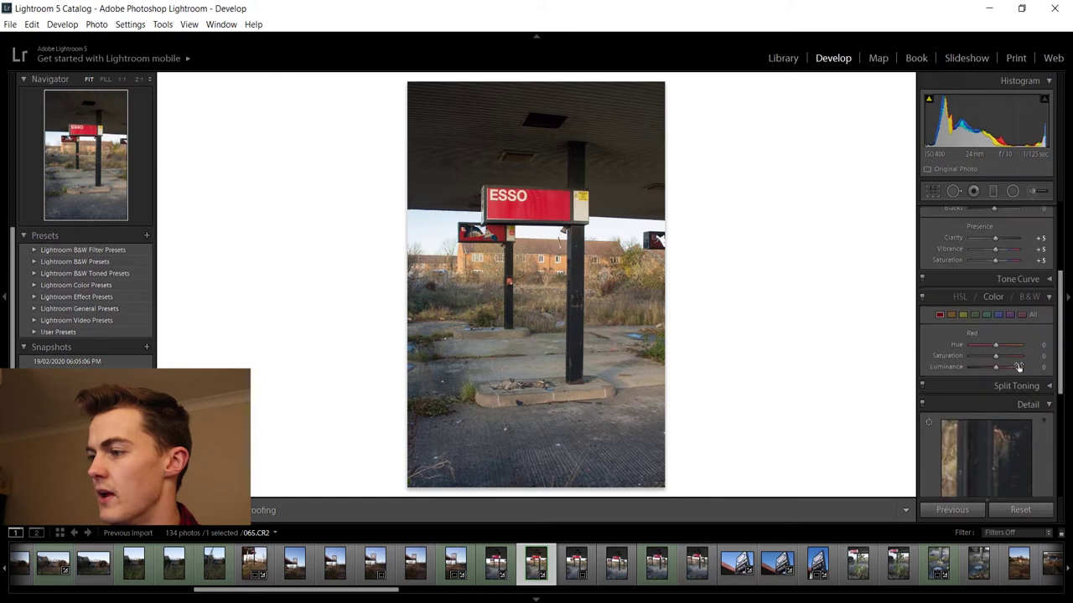
mouse_move(996, 355)
left_mouse_down()
mouse_move(1009, 359)
mouse_move(993, 353)
left_mouse_up()
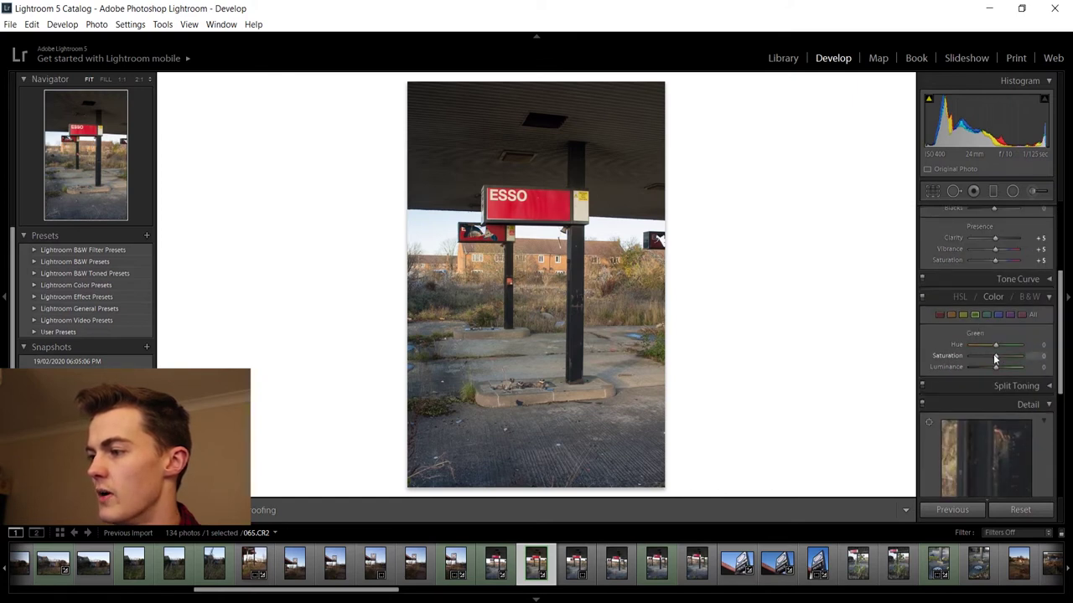
left_click(147, 347)
left_click(560, 314)
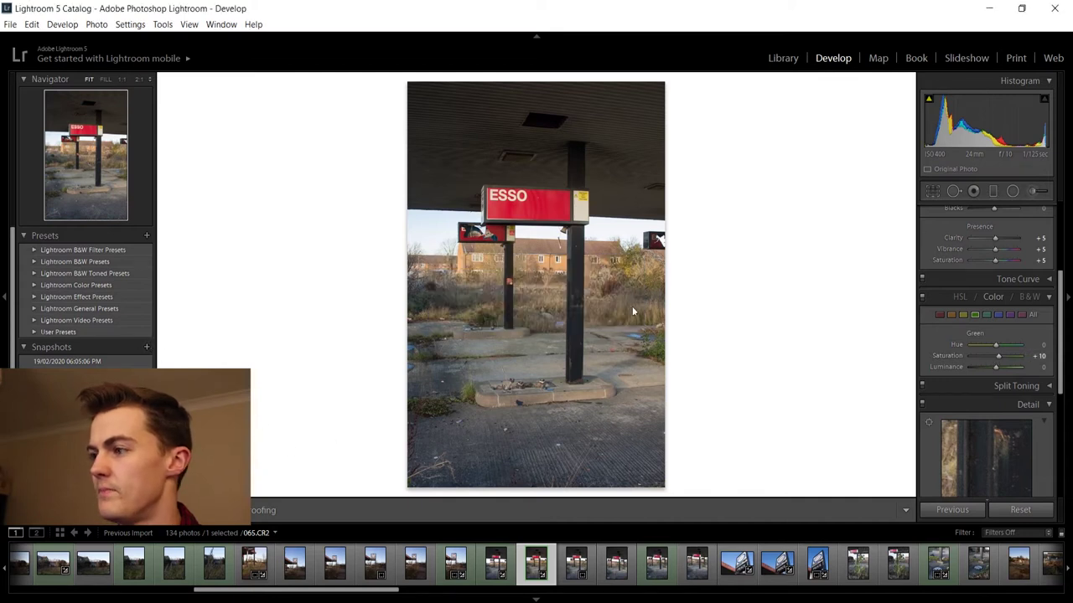
left_click(933, 191)
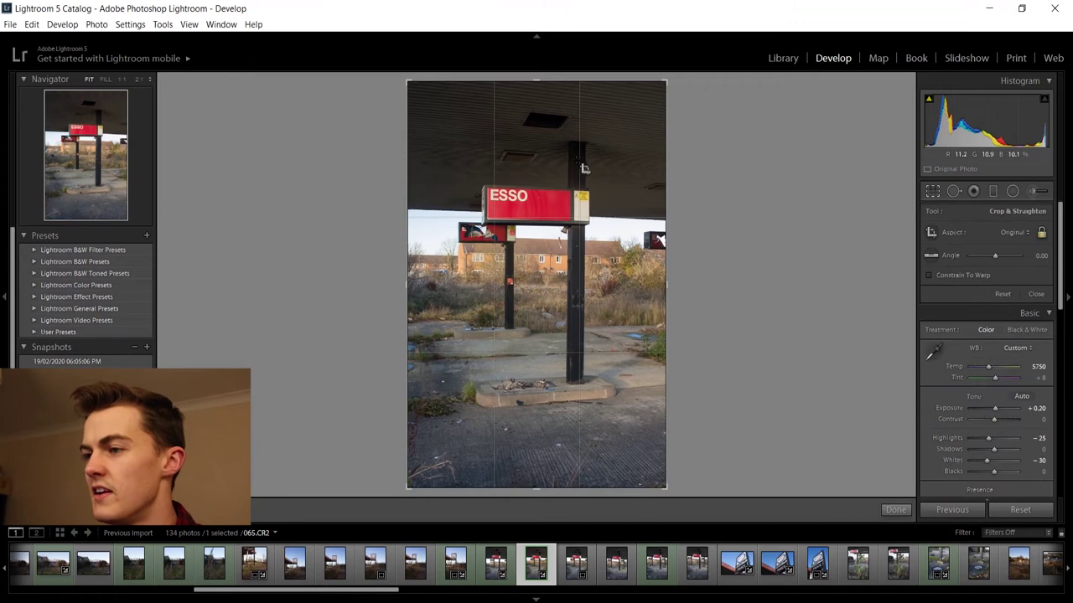
- Straighten the photo to a -0.60 angle and trim the top and bottom of the crop
left_click_drag(719, 284, 724, 289)
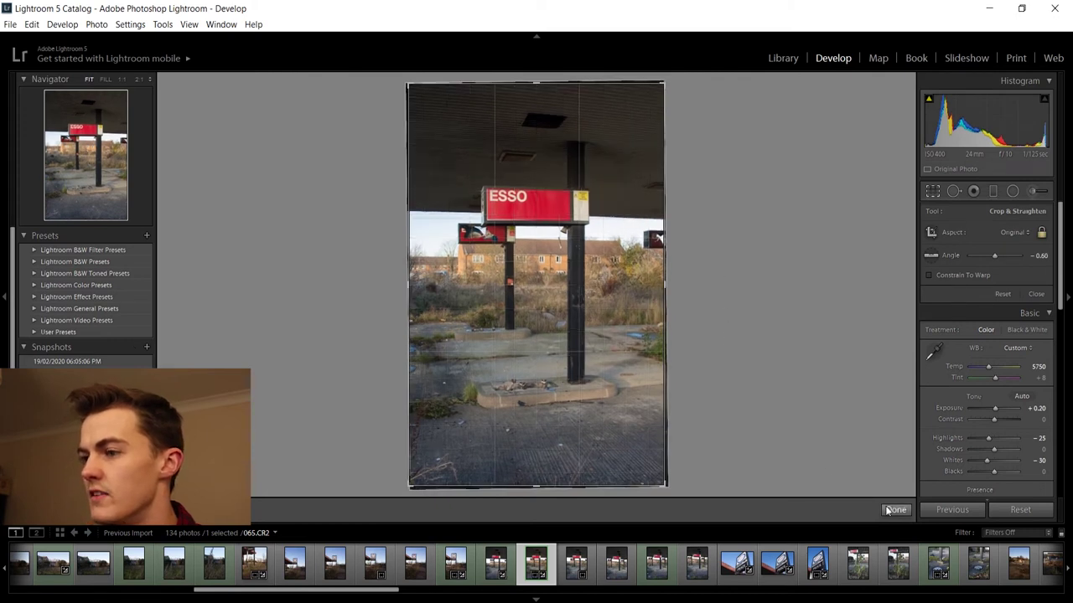
left_click_drag(536, 84, 539, 126)
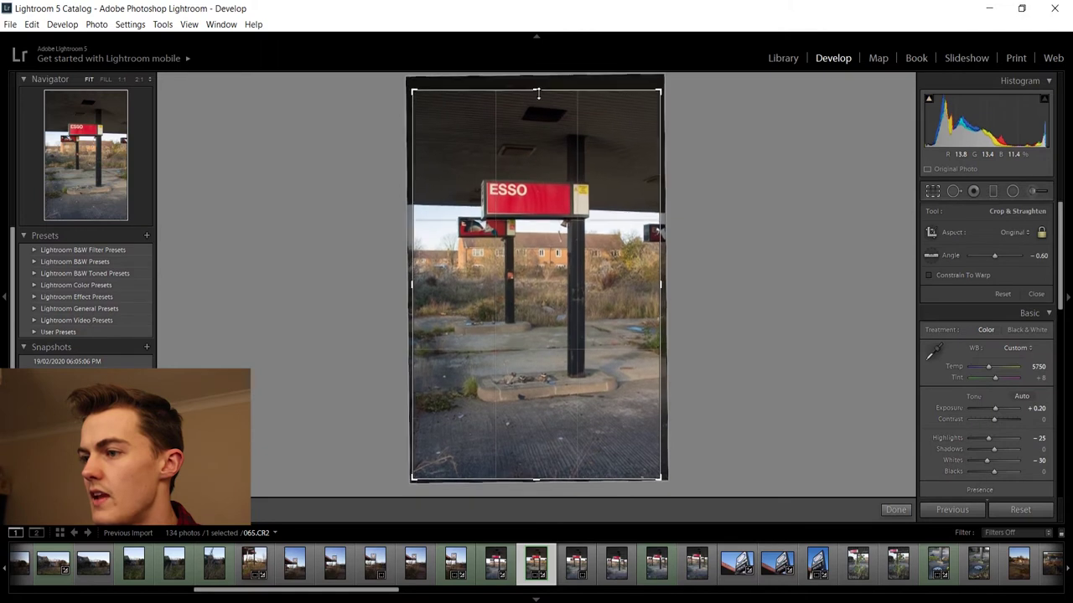
left_click_drag(538, 479, 538, 471)
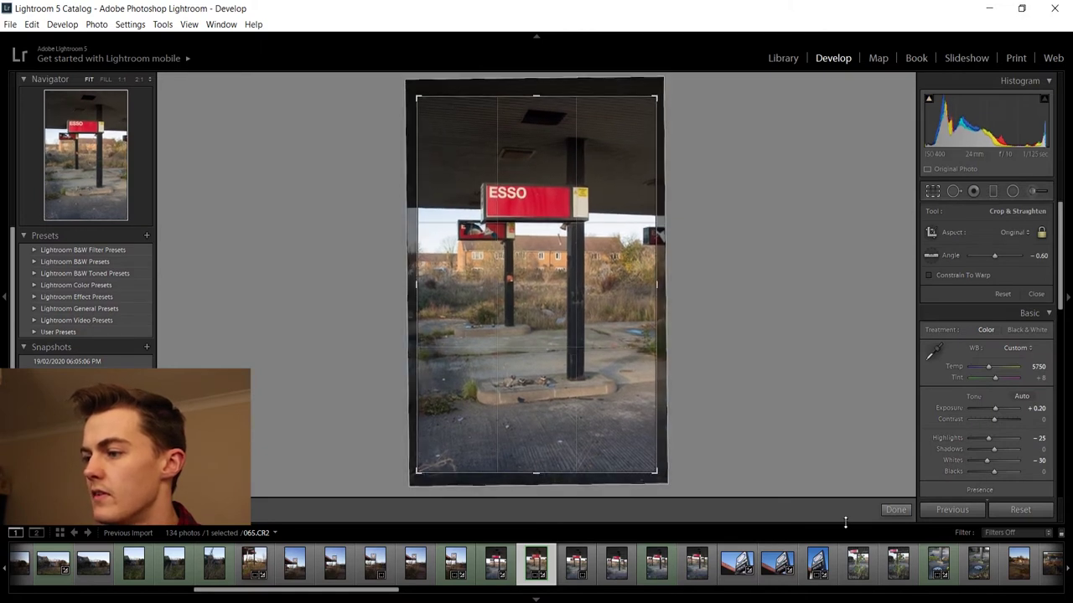
left_click(896, 509)
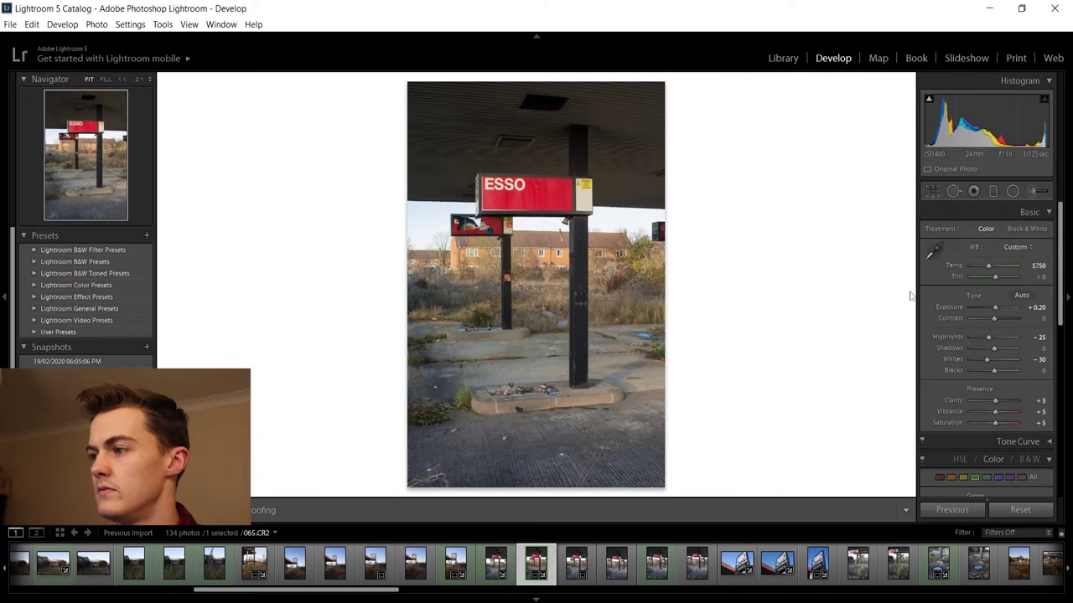
- Nudge the photo upward within its existing crop frame and apply it
left_click(931, 191)
left_click_drag(533, 346, 535, 343)
left_click(891, 510)
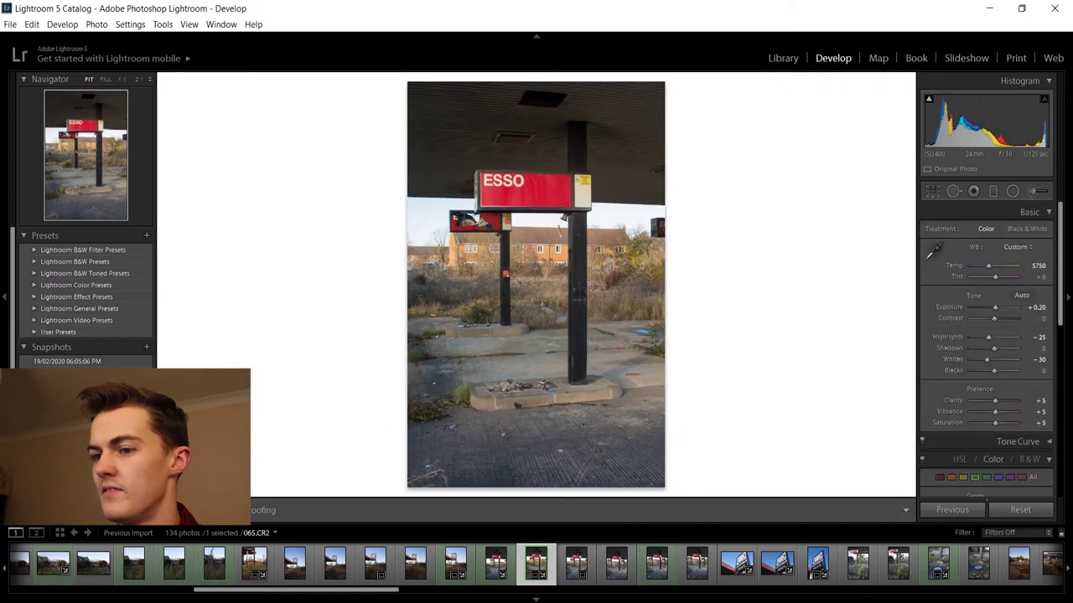
- Save another snapshot and switch to the Before/After side-by-side view
left_click(148, 347)
left_click(551, 312)
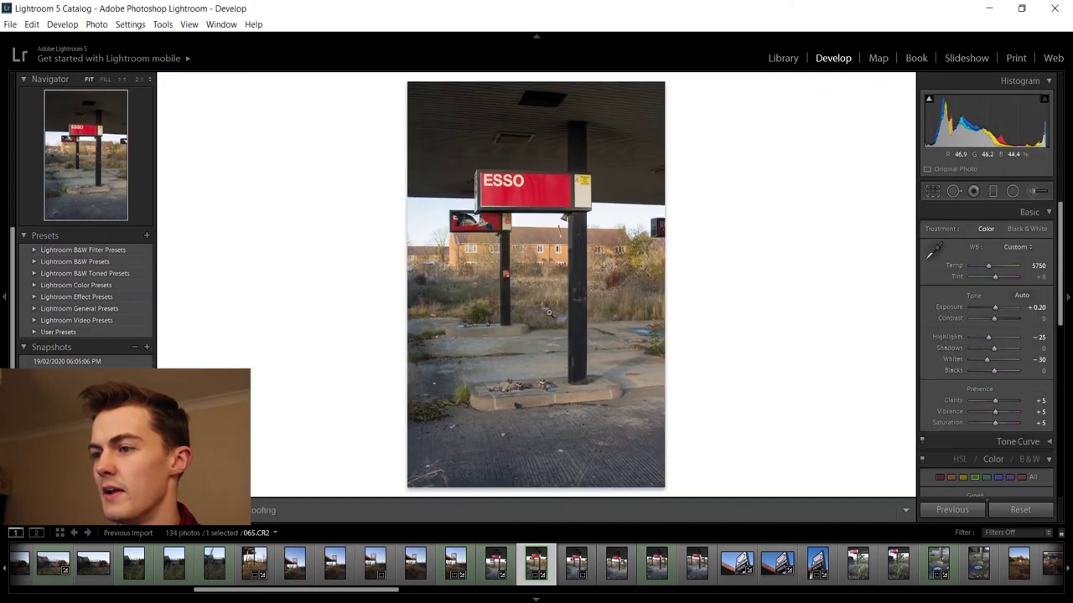
key("y")
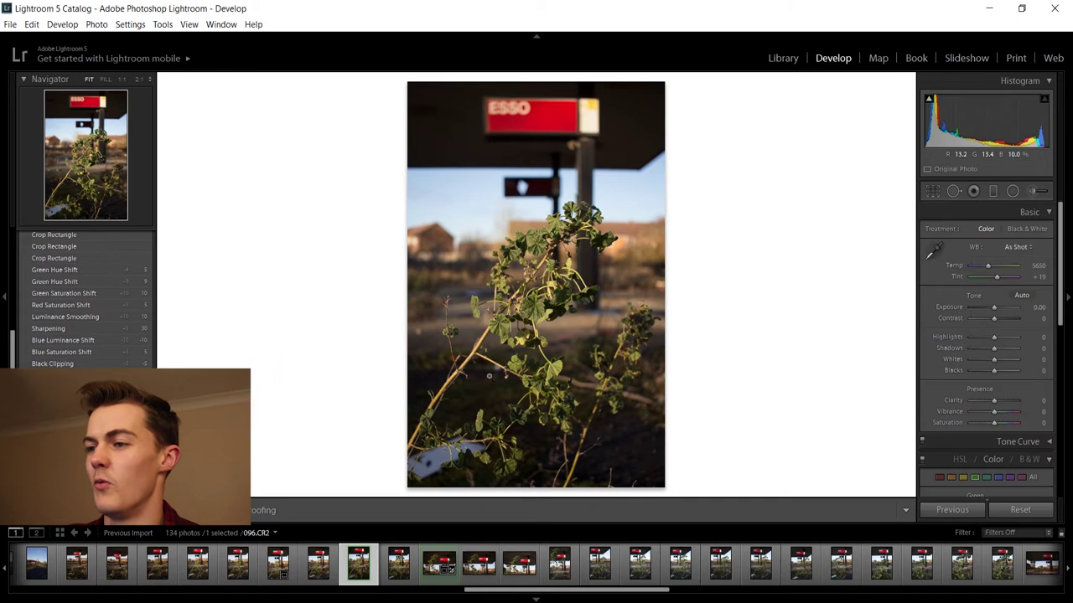
- Select the vertical plant photo 096.CR2 and inspect it at Fill zoom before returning to Fit
left_click(439, 561)
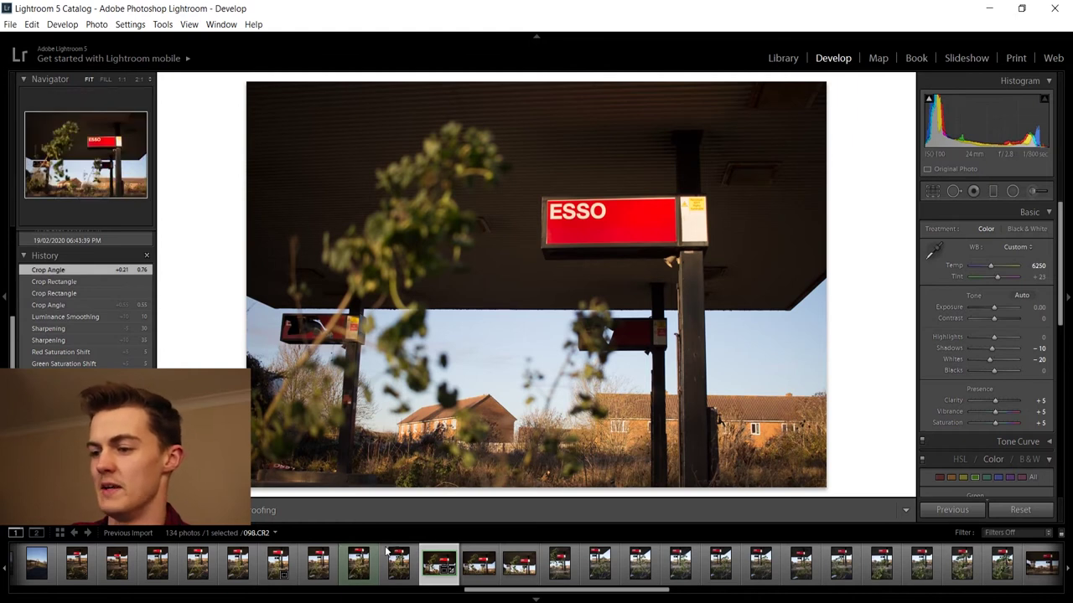
left_click(358, 563)
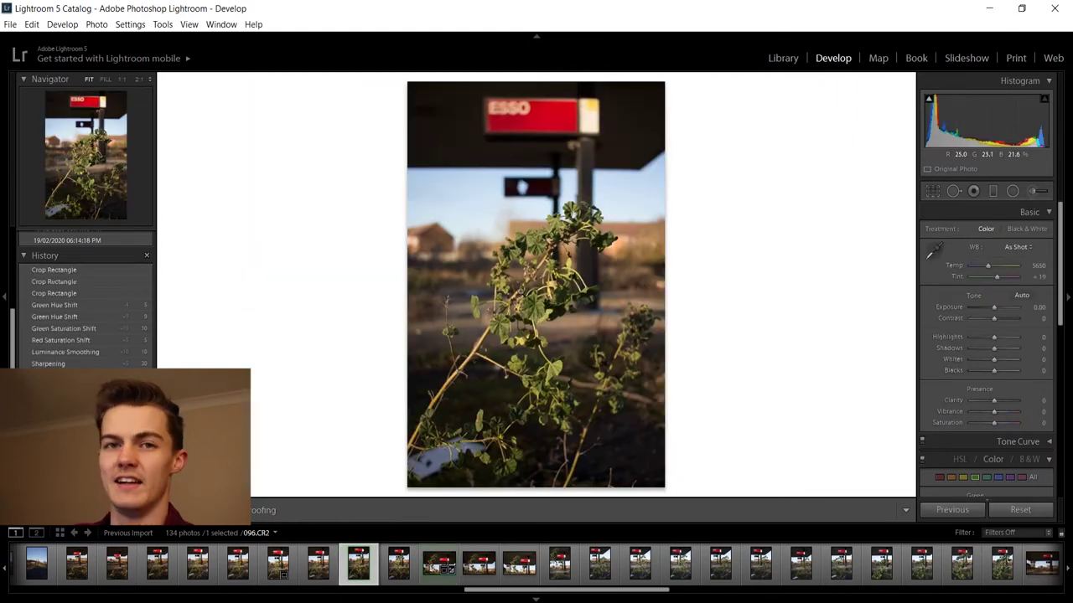
left_click(106, 79)
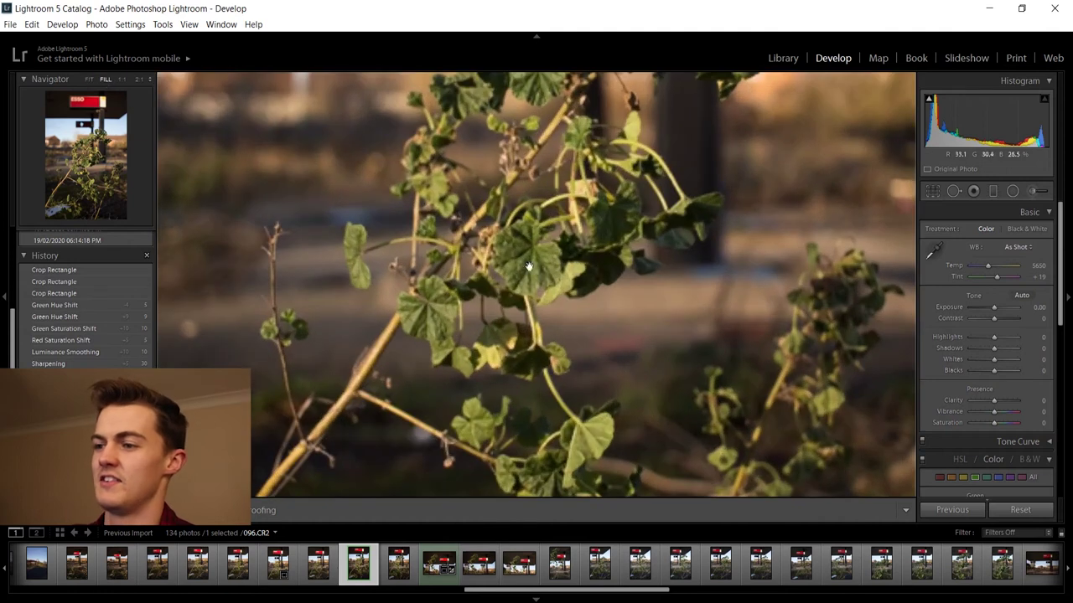
scroll(570, 268, "up", 6)
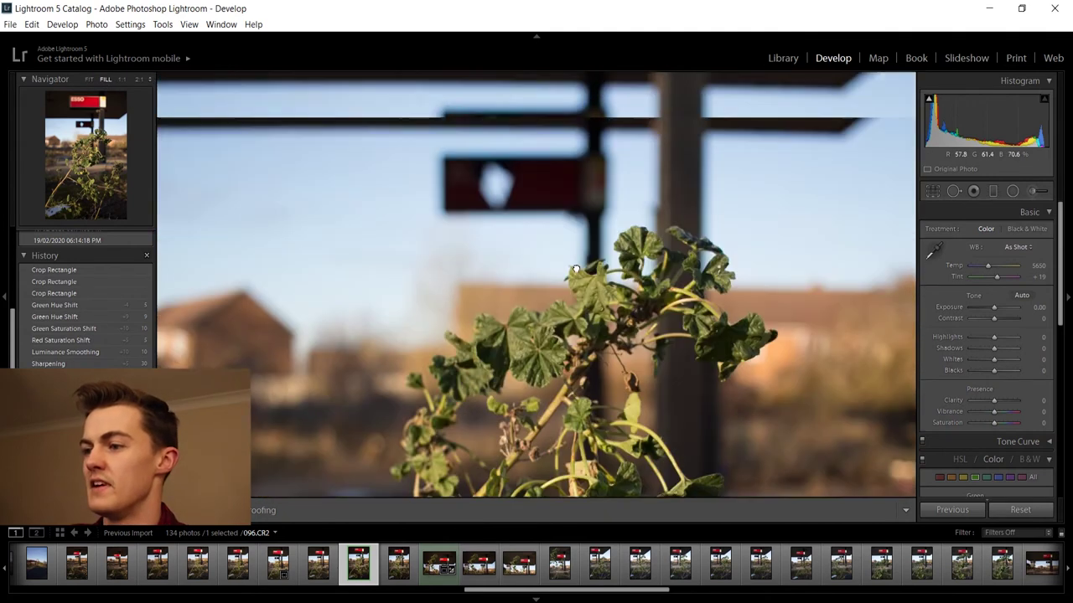
left_click(89, 78)
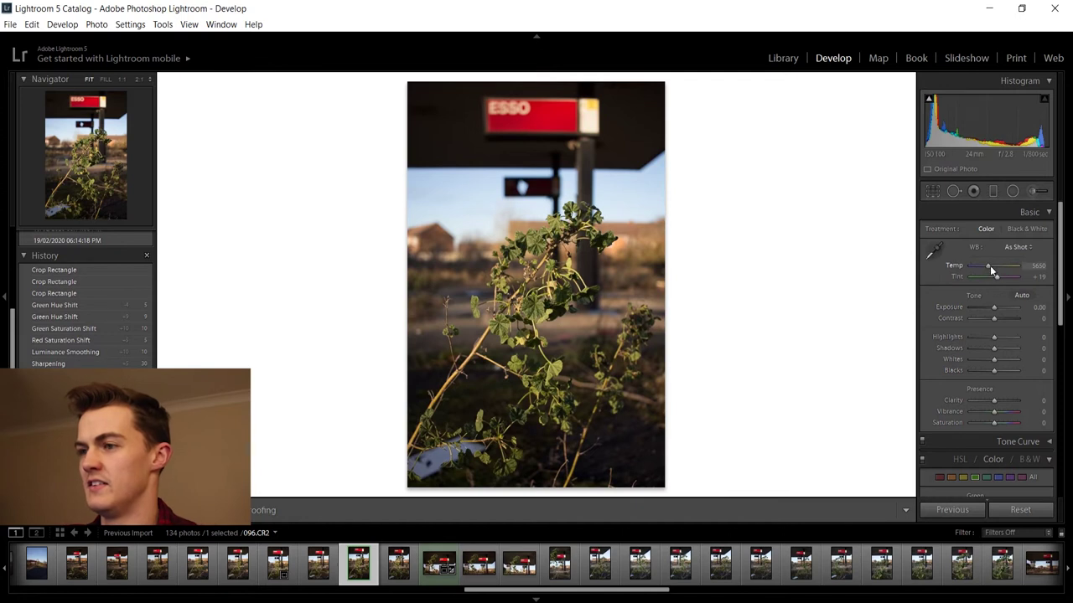
- Set white balance Temp to 5900 and Exposure to +0.20
left_click(1035, 267)
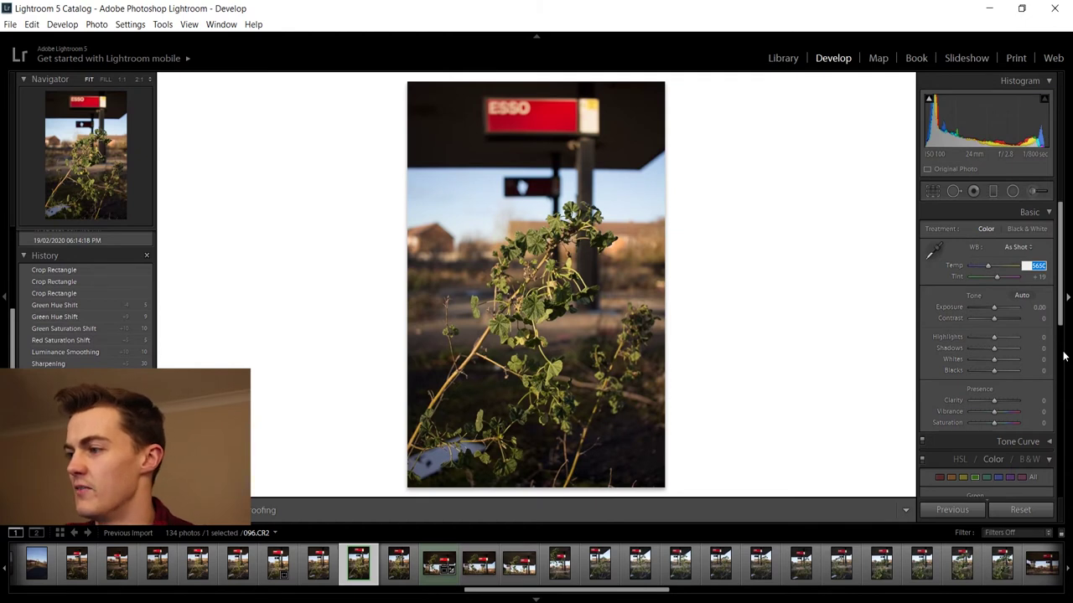
type("55")
key("Return")
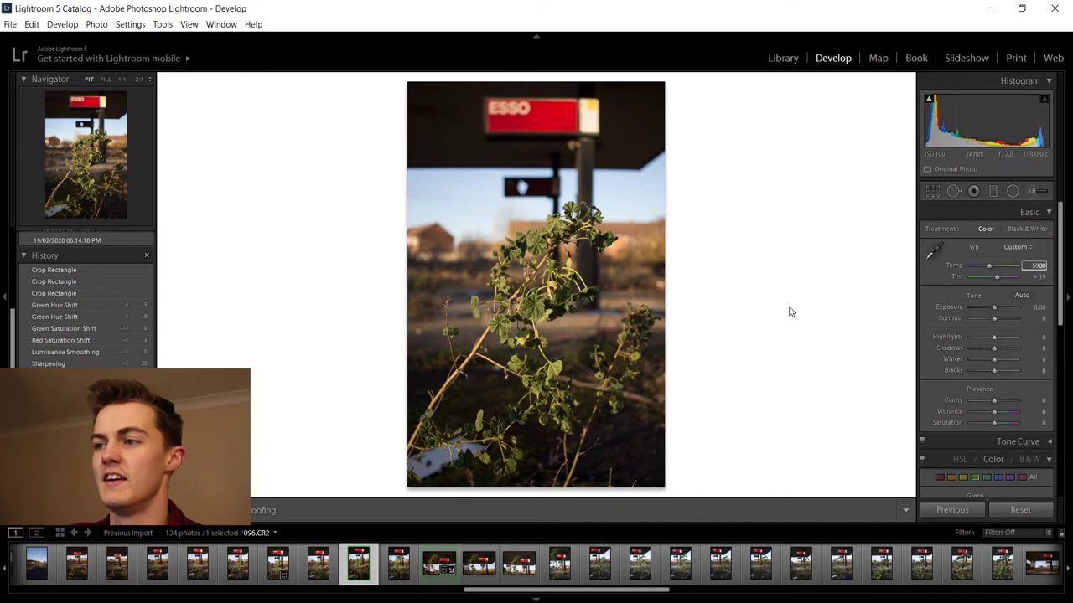
left_click(1039, 309)
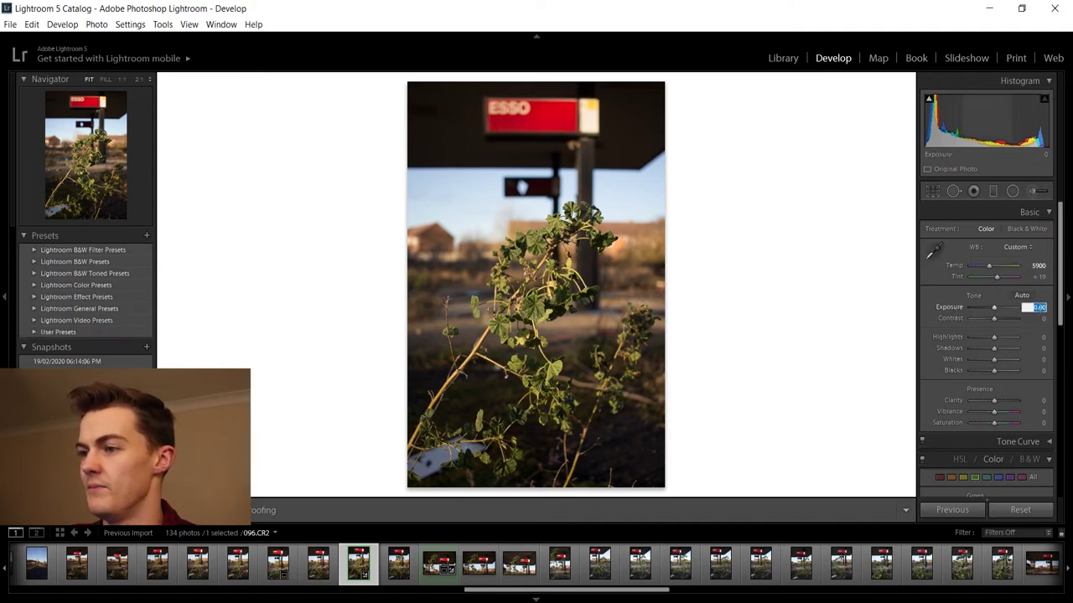
type("0.2")
key("Return")
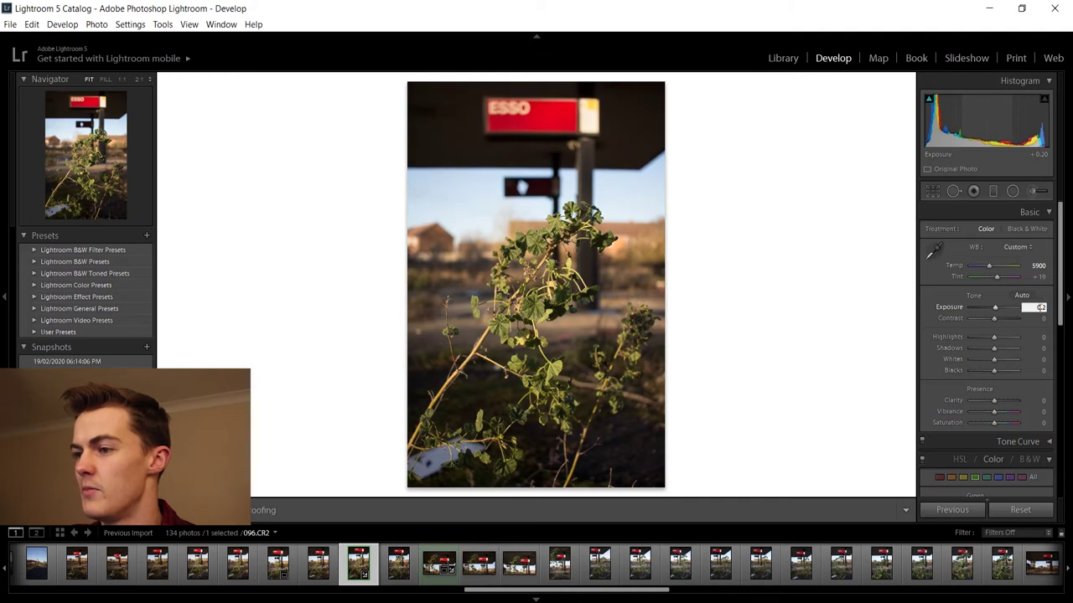
- Set Contrast +5, Highlights +5, Shadows -5 and Whites -10
key("Up")
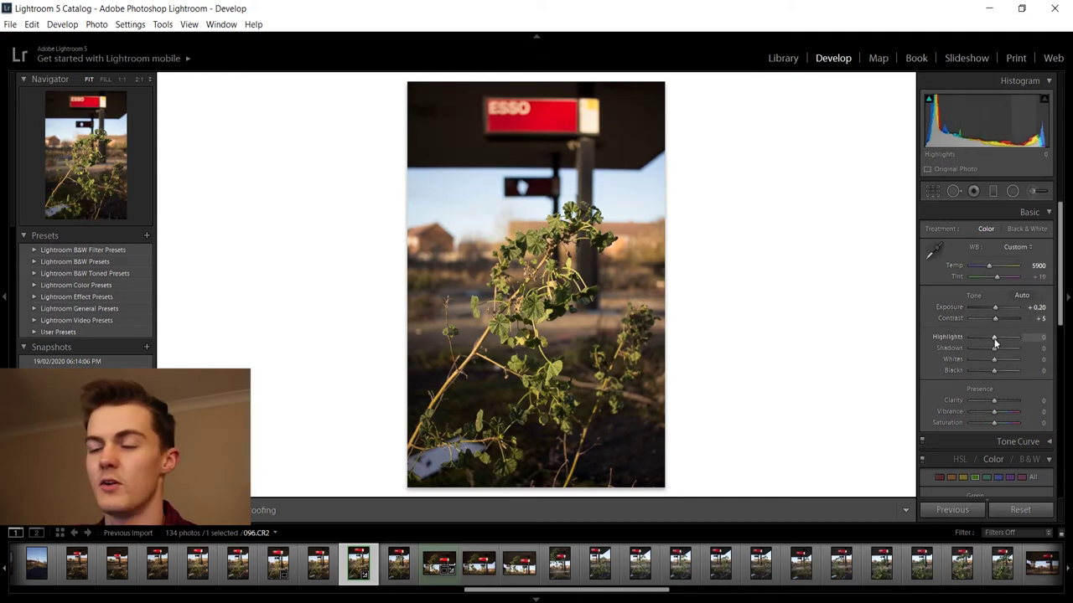
key("Up")
key("Down")
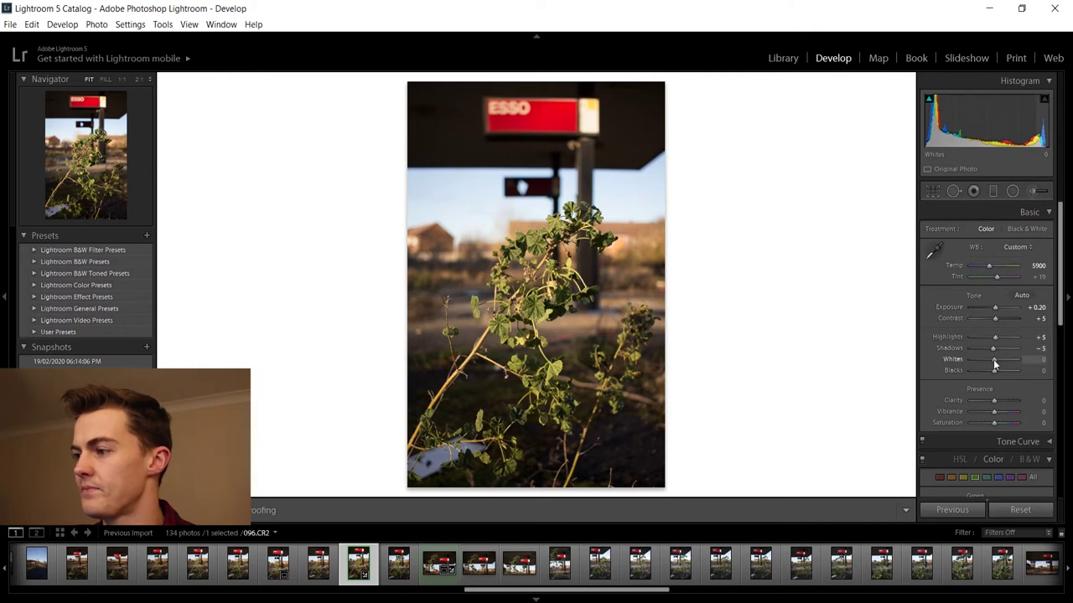
key("Down")
key("Down")
key("Down")
- Set Clarity, Vibrance and Saturation each to +5
left_click(1033, 401)
type("5")
key("Tab")
type("5")
key("Tab")
type("5")
key("Return")
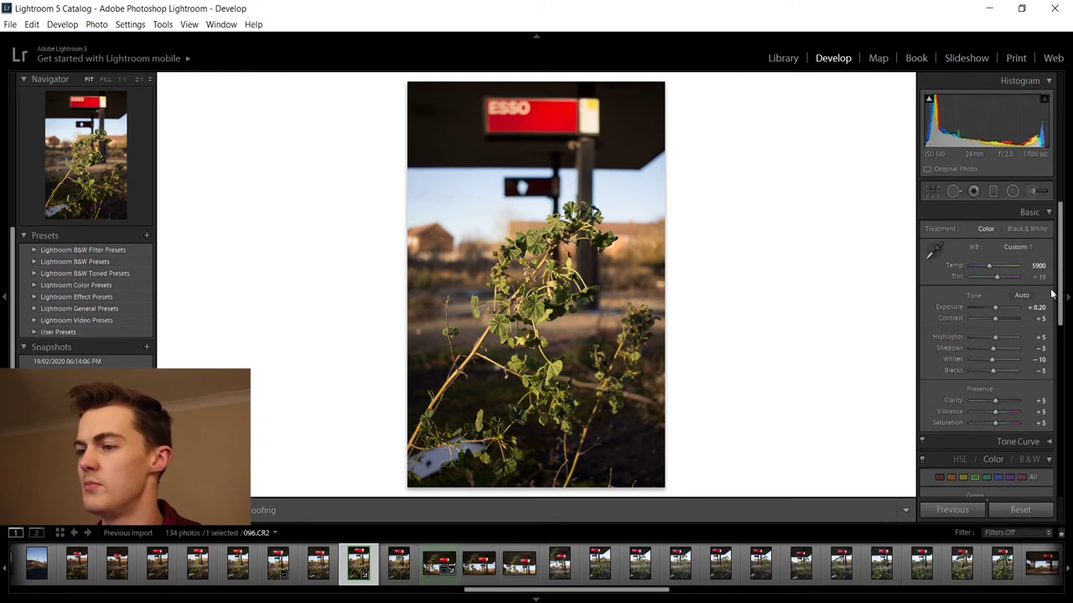
left_click_drag(1059, 293, 1062, 390)
- Set Blue saturation to +5 and lower Blue luminance to a negative value to darken the sky
left_click(998, 239)
left_click(1037, 281)
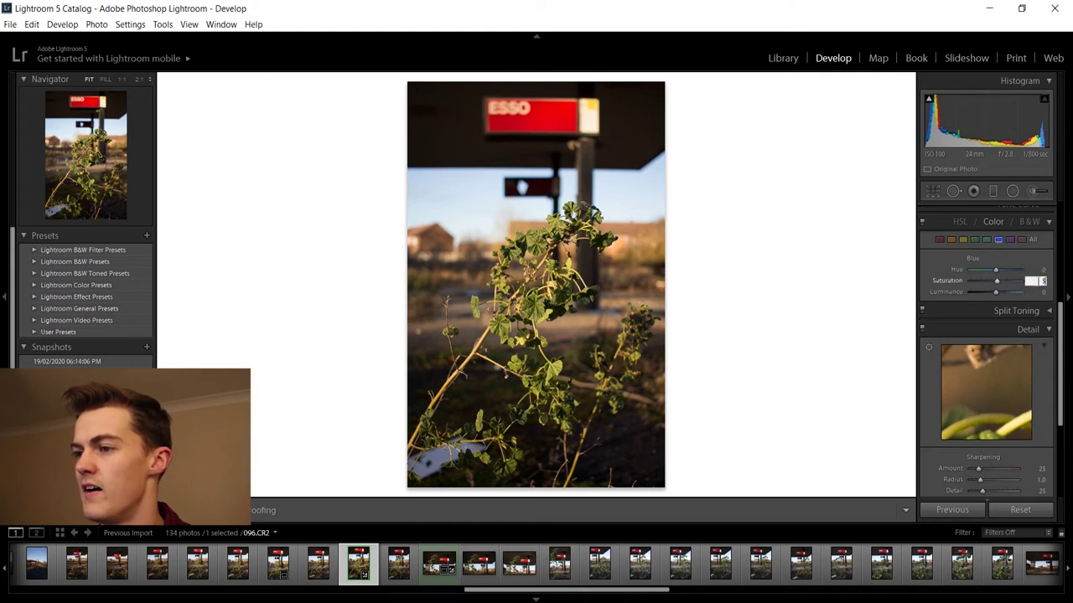
key("Return")
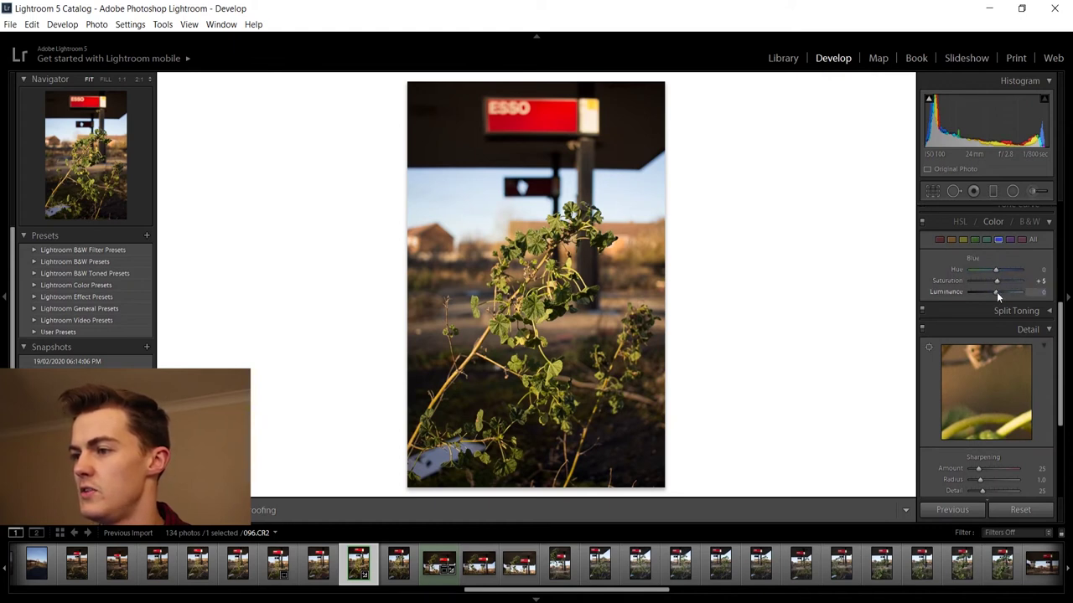
left_click(1037, 292)
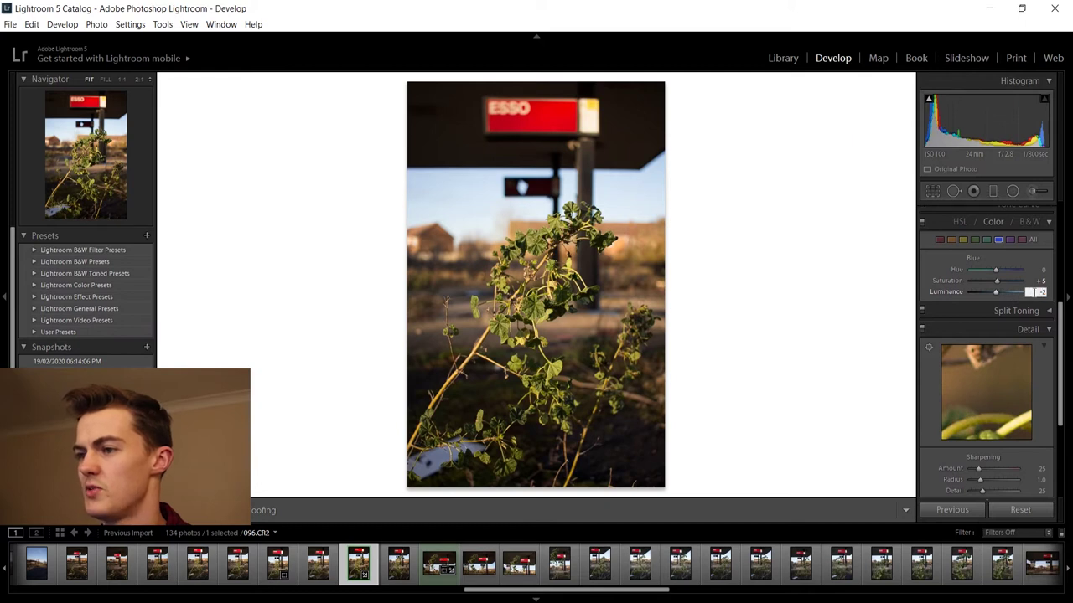
type("-20")
key("Return")
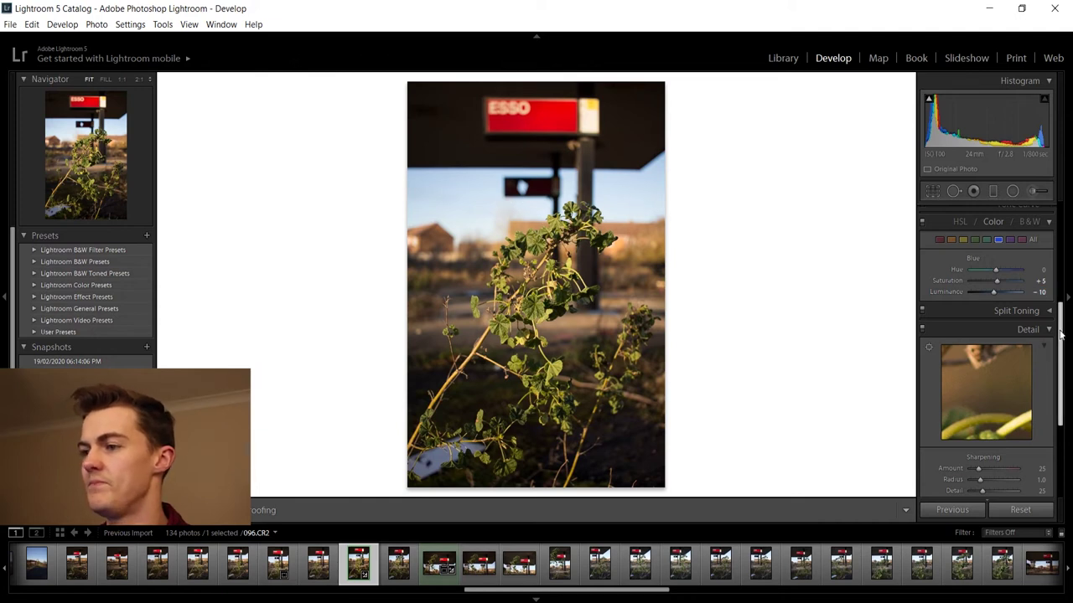
left_click_drag(1060, 336, 1060, 368)
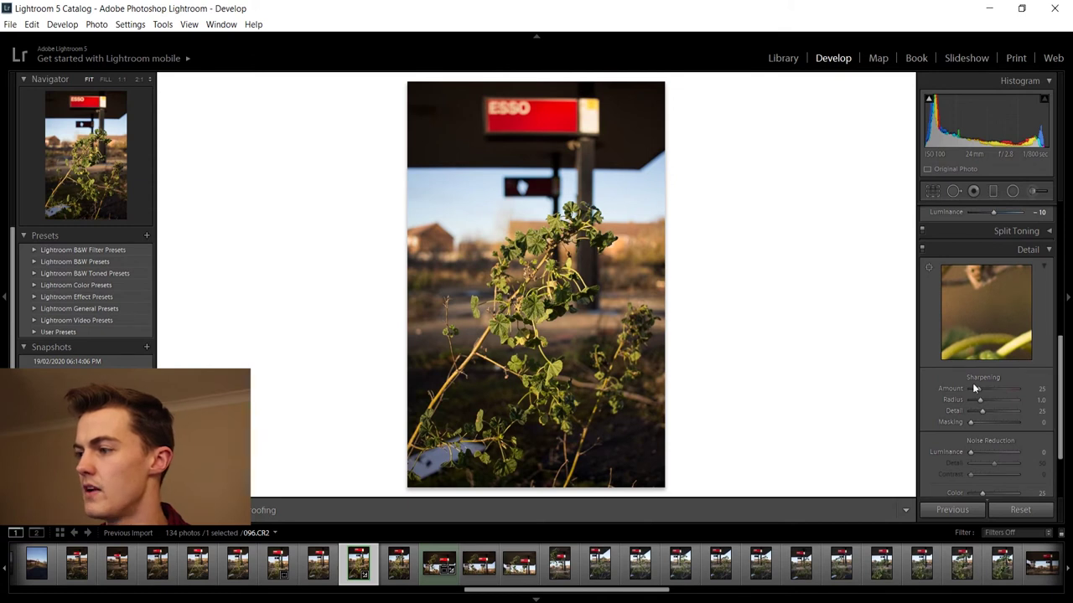
- Set Sharpening amount to 30, check the plant at 1:1, then add Luminance noise reduction 10
left_click_drag(976, 388, 979, 388)
left_click_drag(1060, 361, 1060, 402)
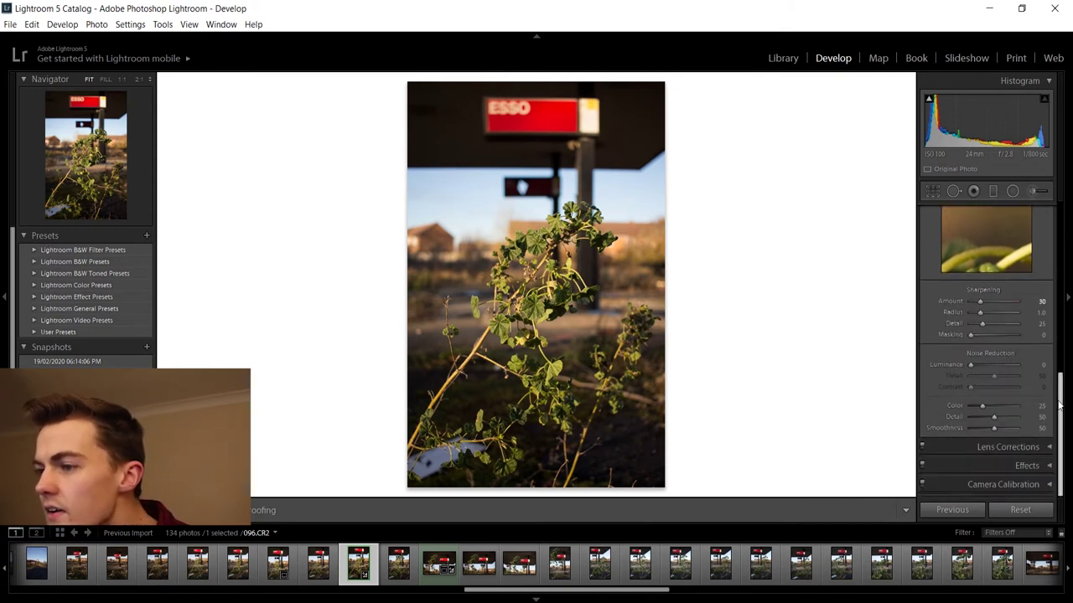
left_click(530, 305)
left_click_drag(531, 305, 426, 257)
left_click_drag(751, 325, 169, 72)
left_click(89, 79)
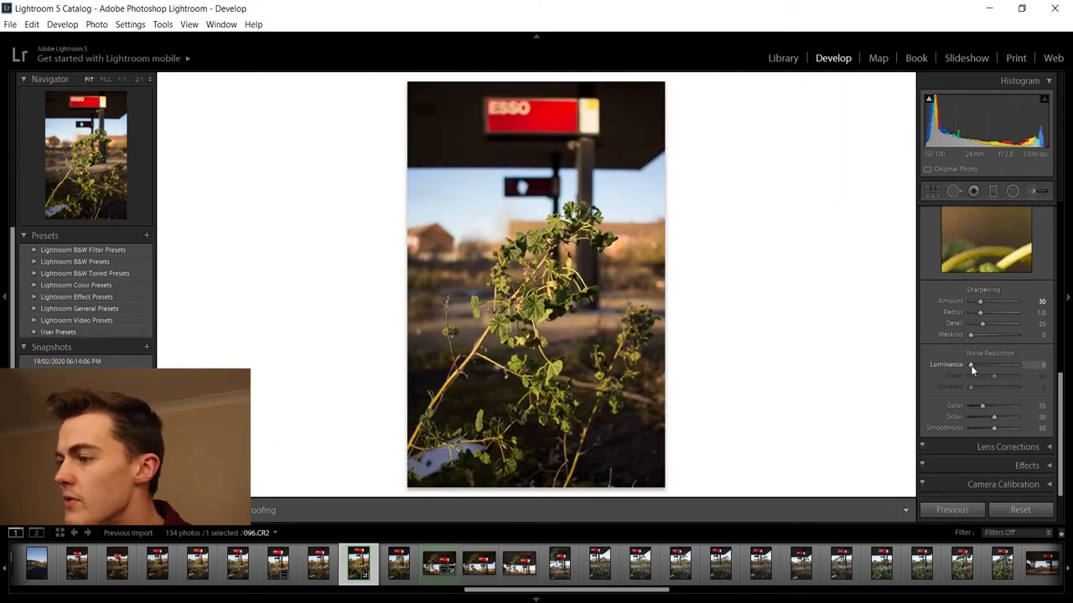
left_click_drag(970, 365, 975, 366)
left_click_drag(1062, 400, 1058, 285)
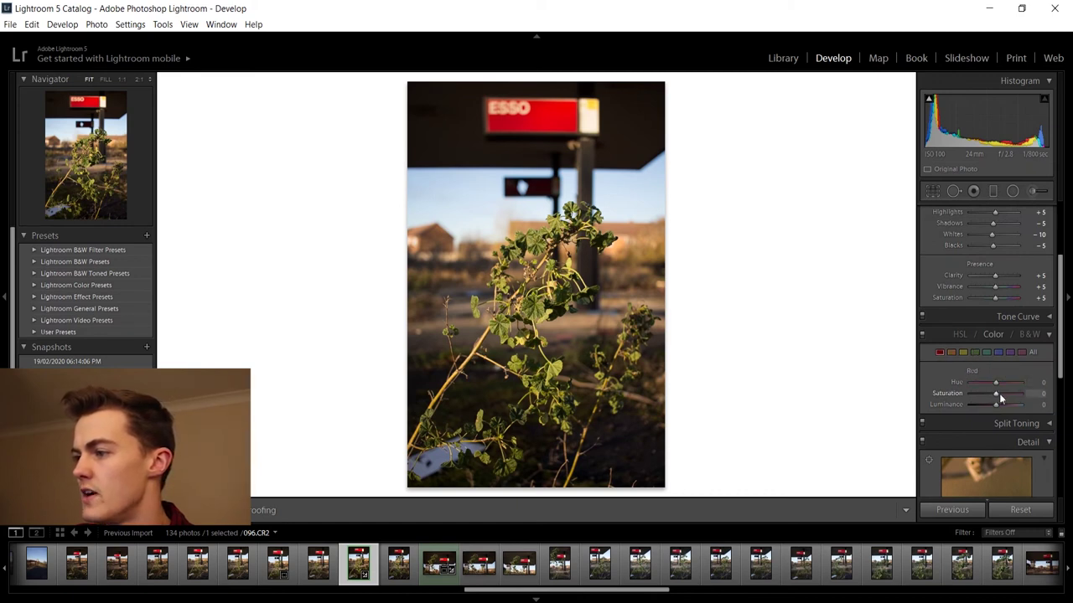
- Set Red saturation to +5 and Green saturation to +10
left_click(997, 394)
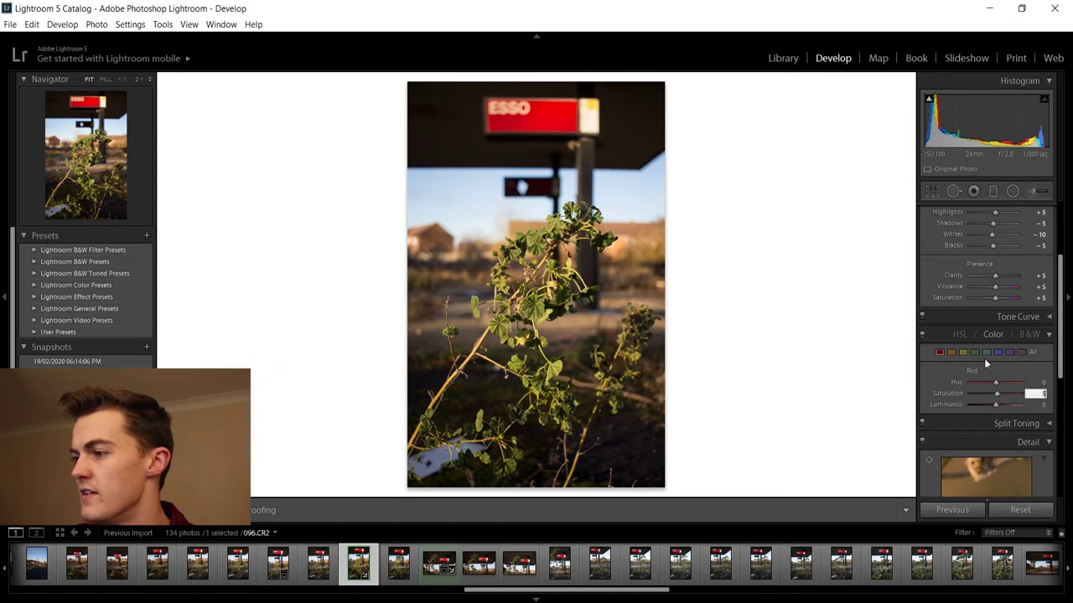
left_click(974, 352)
left_click(1039, 394)
key("Return")
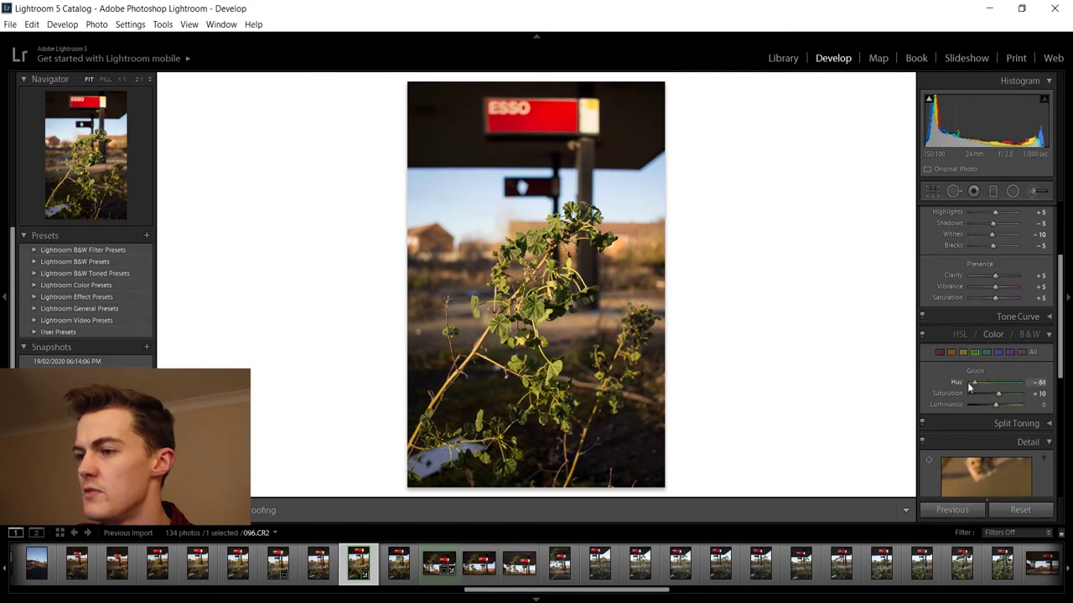
- Settle the Green hue at +5
type("100")
key("Return")
left_click_drag(1023, 382, 1002, 381)
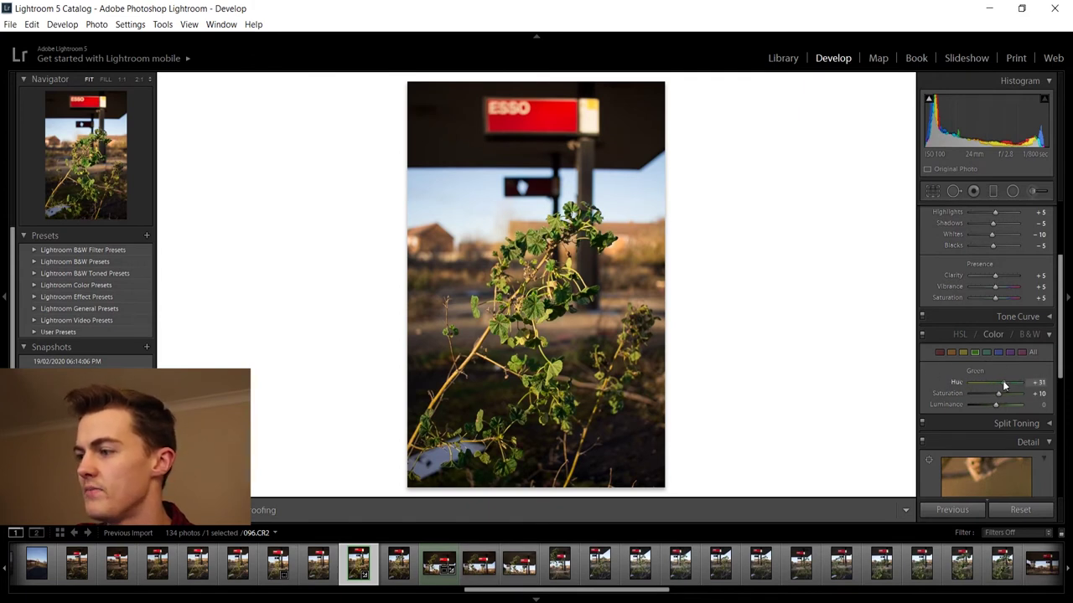
left_click(1038, 382)
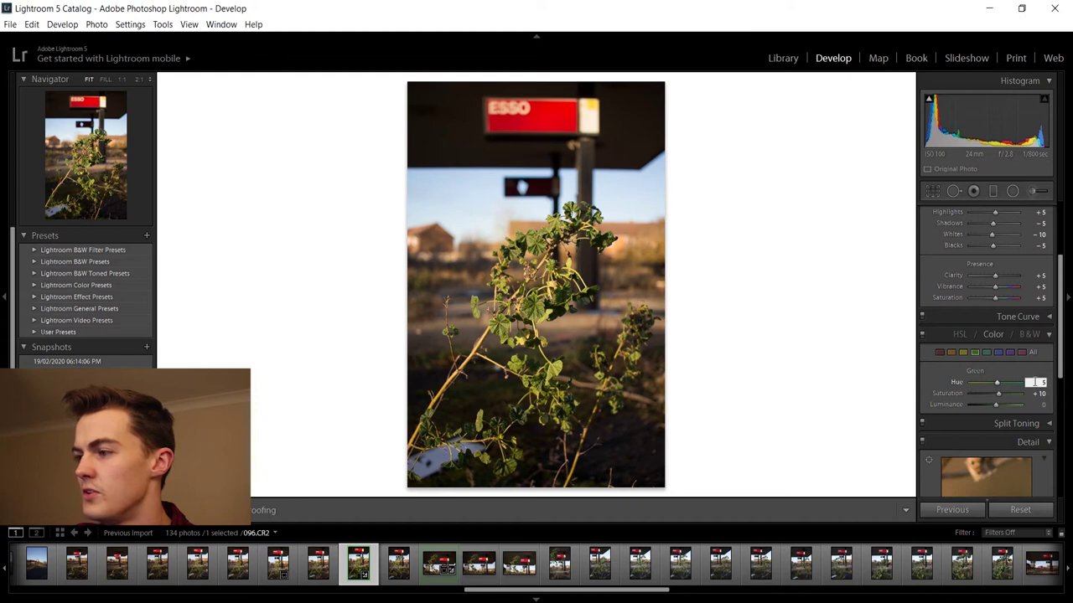
key("Return")
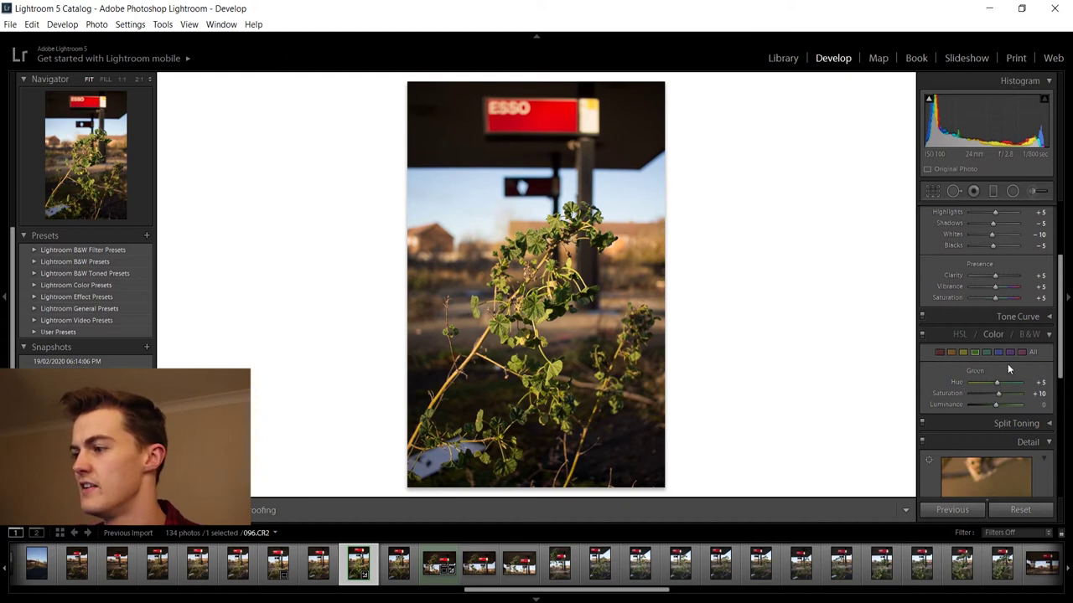
left_click_drag(1059, 353, 1060, 299)
left_click(932, 192)
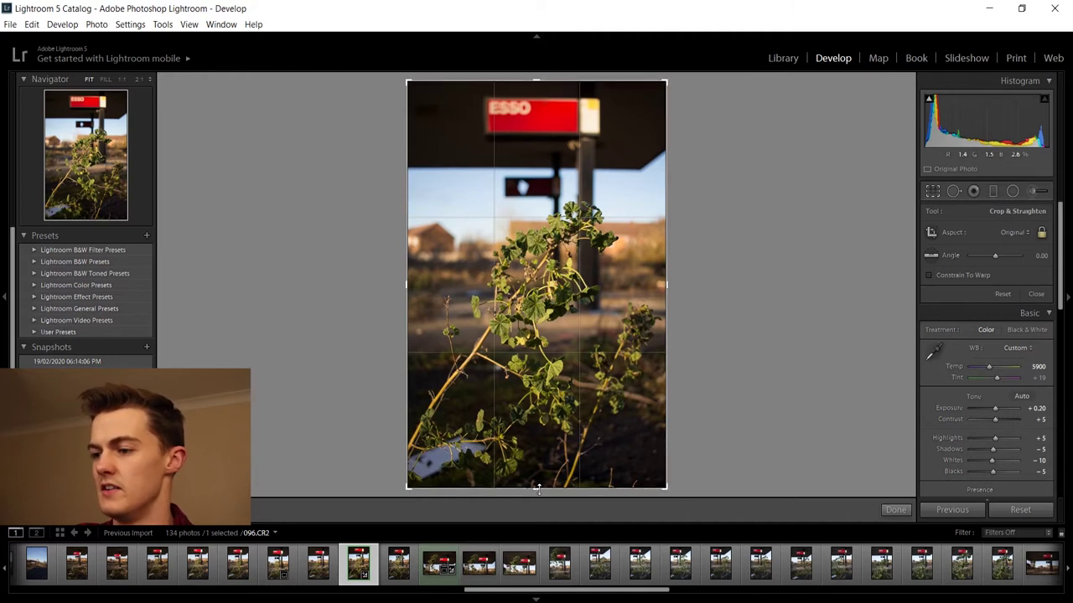
- Tighten the crop's bottom edge around the plant, then view Before/After side by side
mouse_move(539, 488)
left_mouse_down()
mouse_move(539, 455)
mouse_move(537, 472)
left_mouse_up()
left_click(895, 510)
left_click(932, 191)
left_click(933, 192)
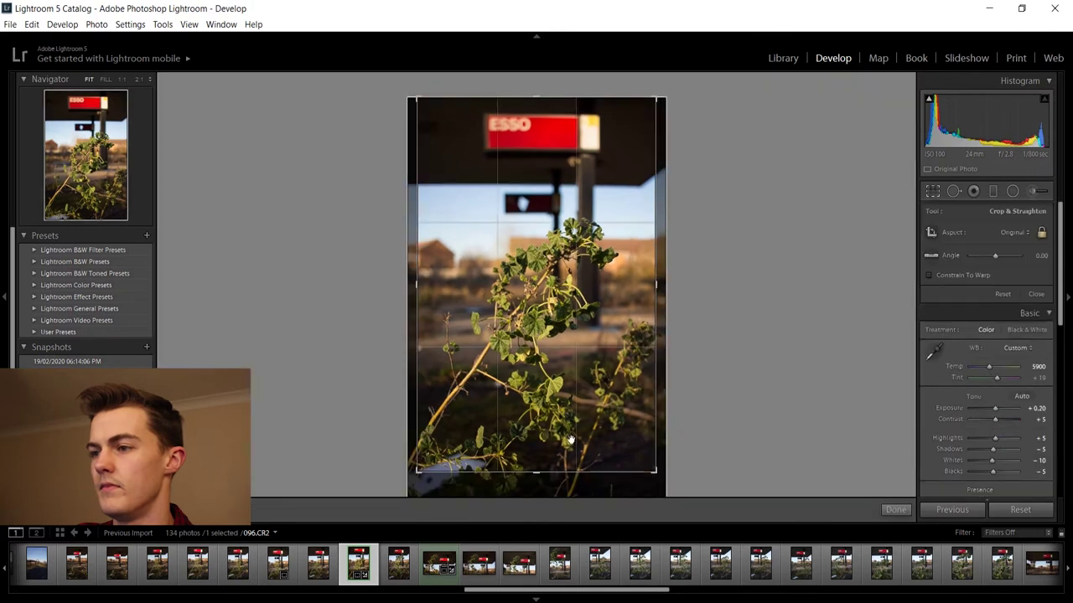
left_click_drag(533, 475, 535, 466)
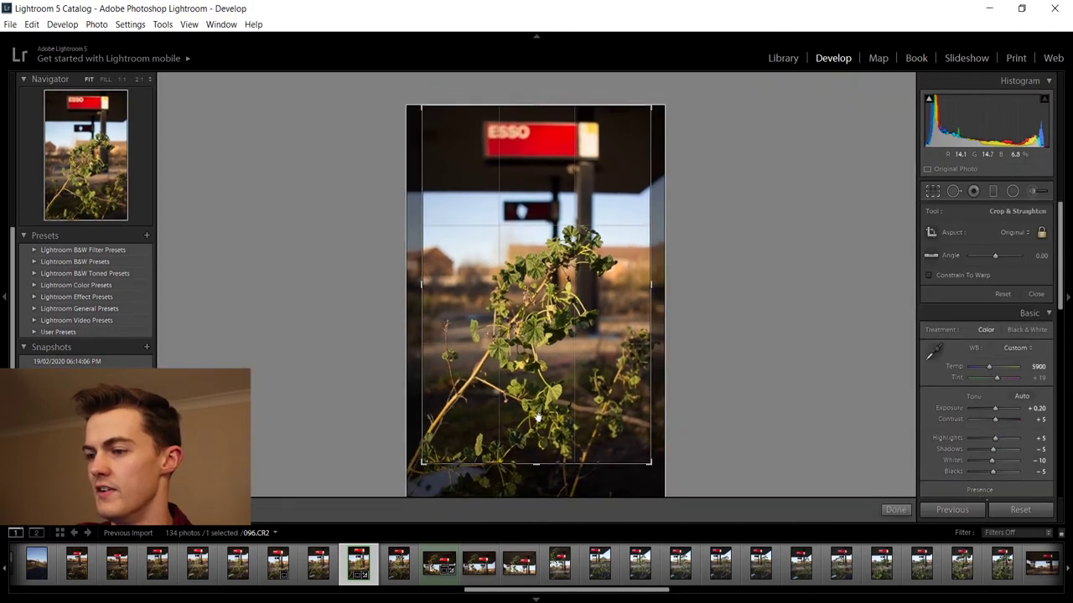
left_click(895, 511)
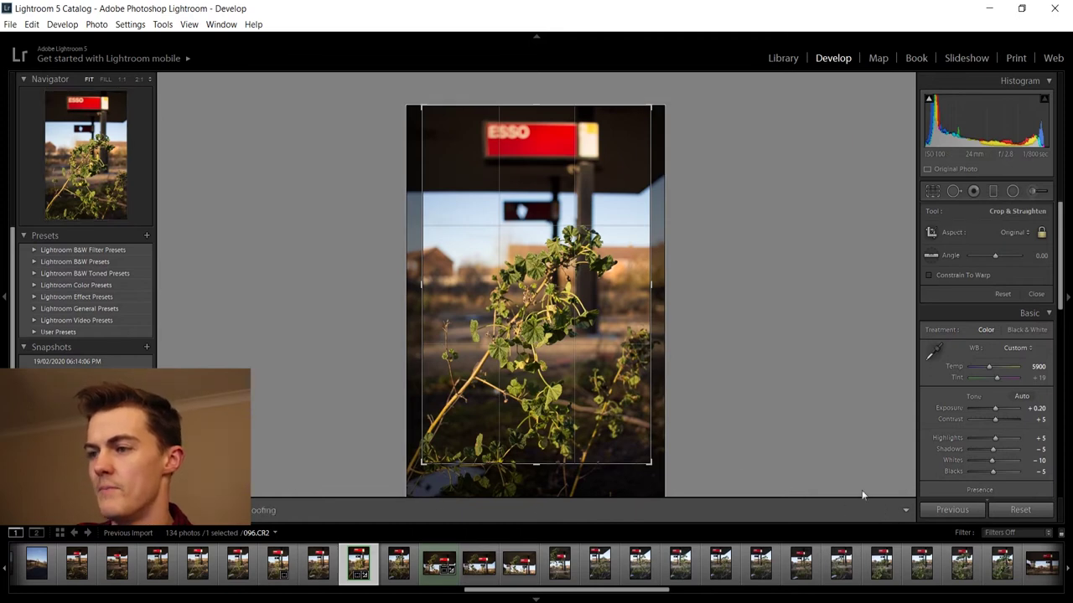
key("y")
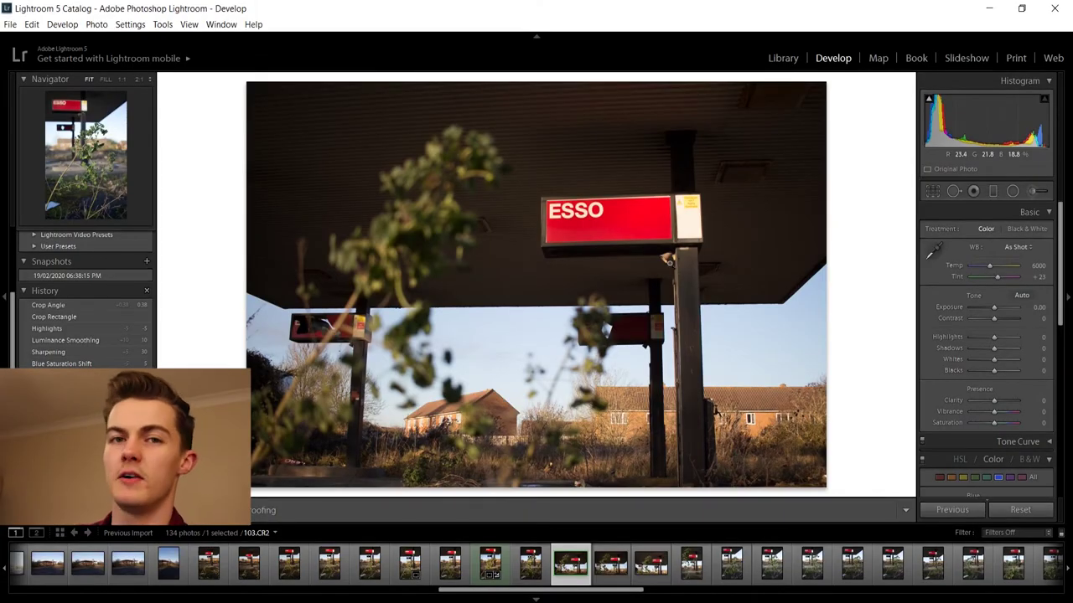
- Warm 103.CR2's white balance to a custom Temp of 6250
left_click(988, 267)
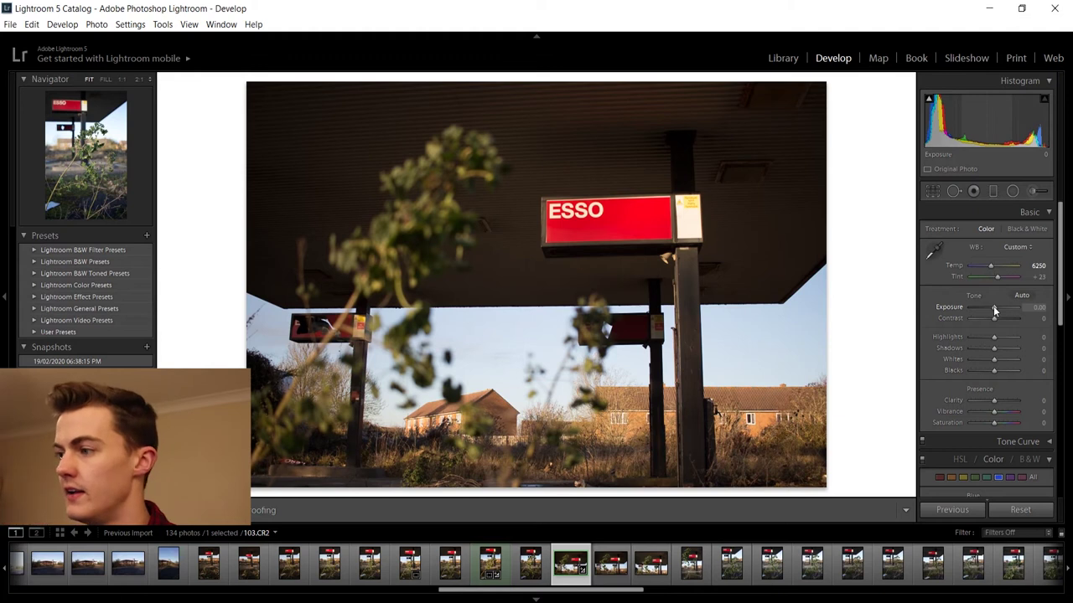
- Zoom in on the Petroleum warning sign and lower Whites to -20
left_click(688, 218)
left_click_drag(689, 217, 603, 320)
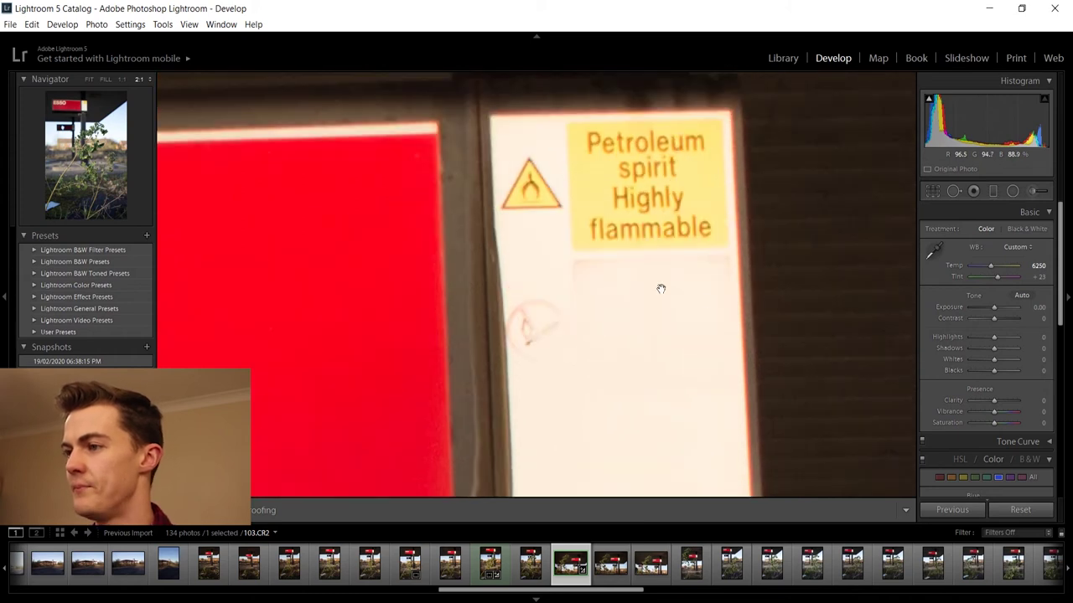
left_click_drag(992, 358, 987, 358)
left_click(525, 259)
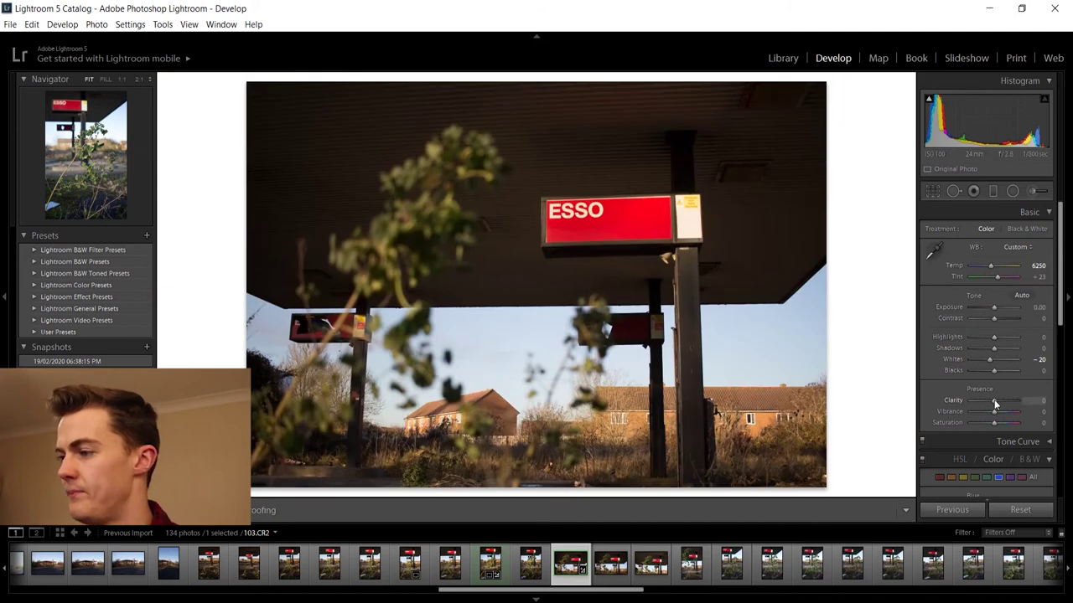
- Raise Vibrance and Saturation to +5 and lower Shadows to -10
key("Up")
key("Up")
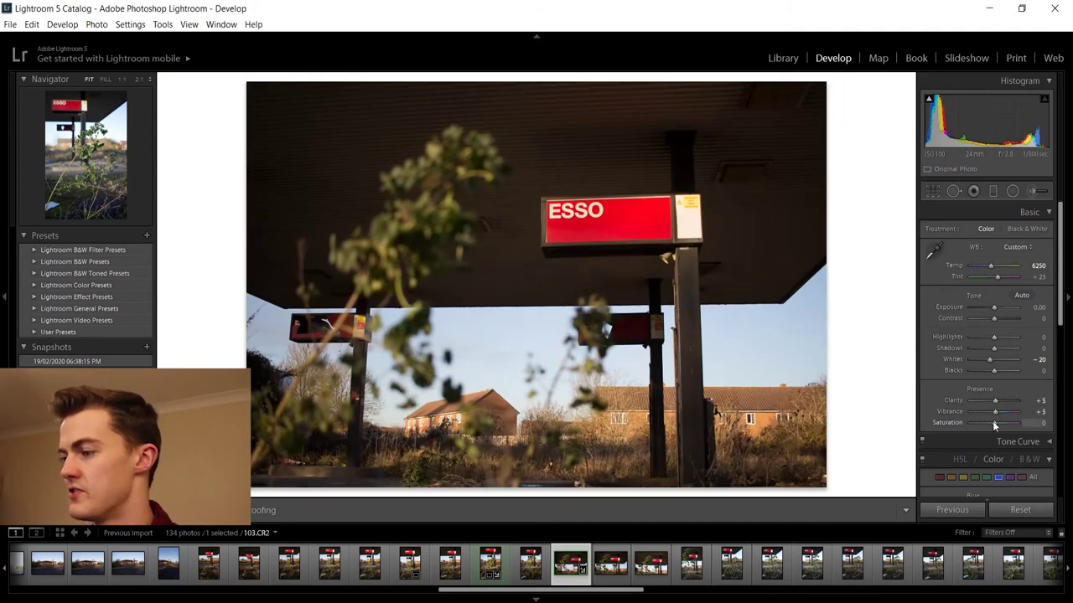
key("Down")
key("Down")
key("Down")
key("Down")
key("Down")
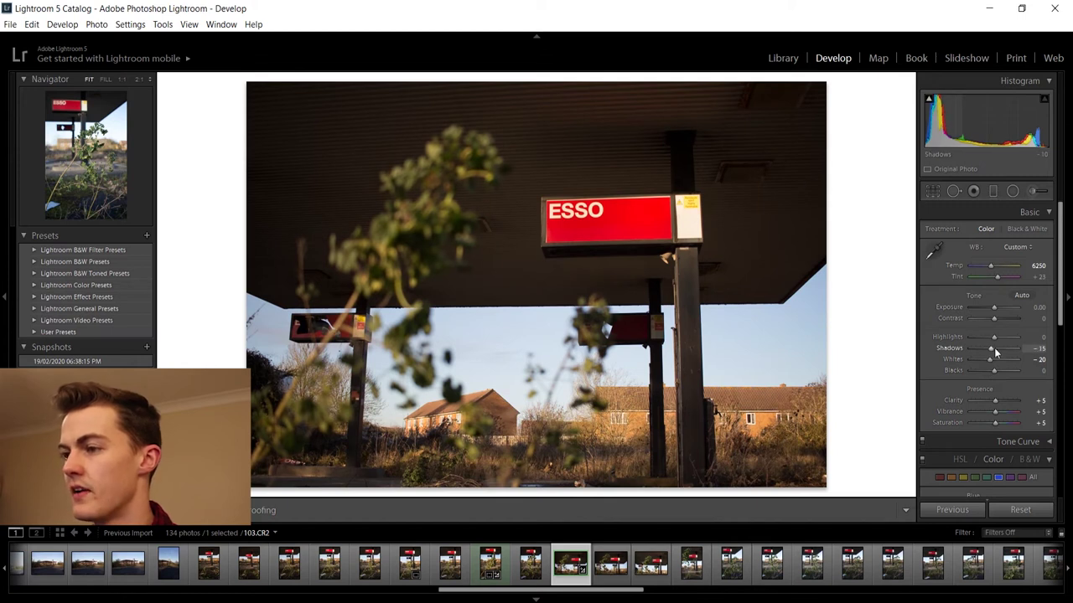
double_click(994, 352)
key("Down")
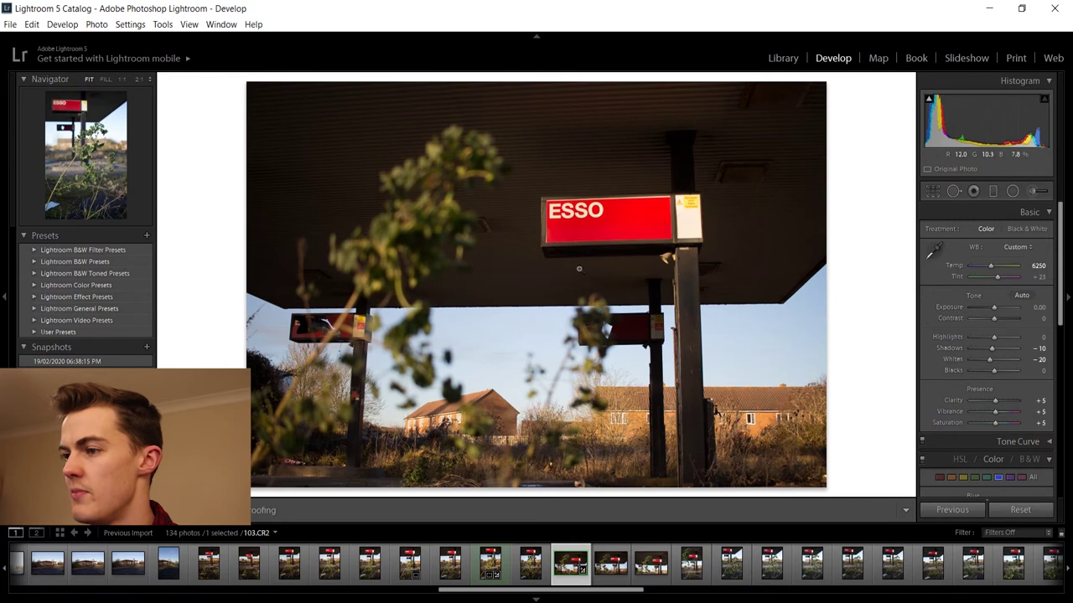
- In HSL, set Green luminance to 40 and Green saturation to +5
scroll(975, 292, "down", 5)
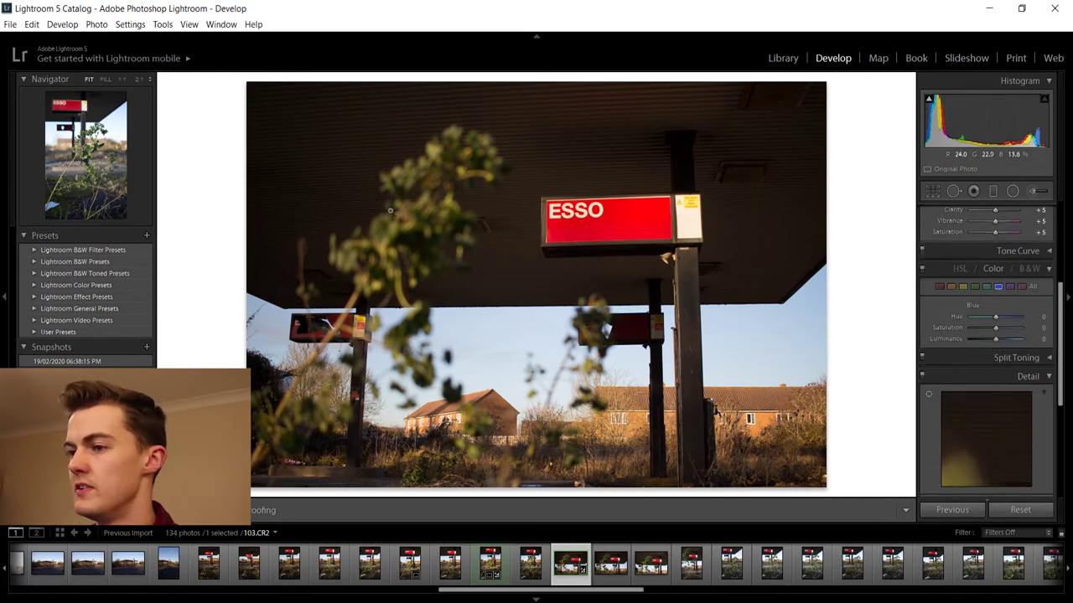
left_click(974, 286)
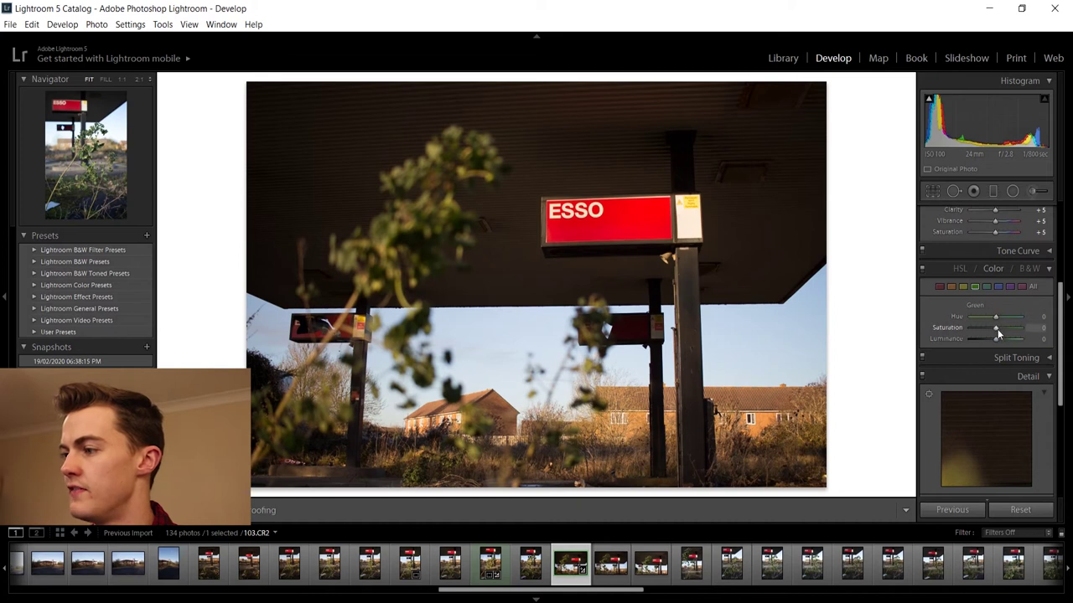
scroll(995, 341, "up", 6)
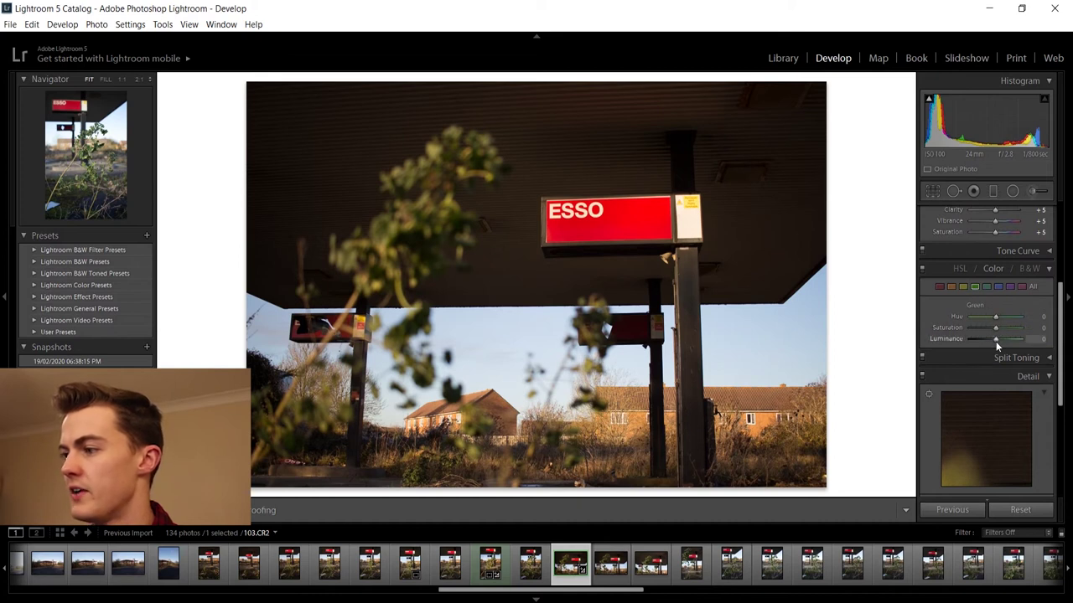
left_click_drag(995, 341, 1060, 348)
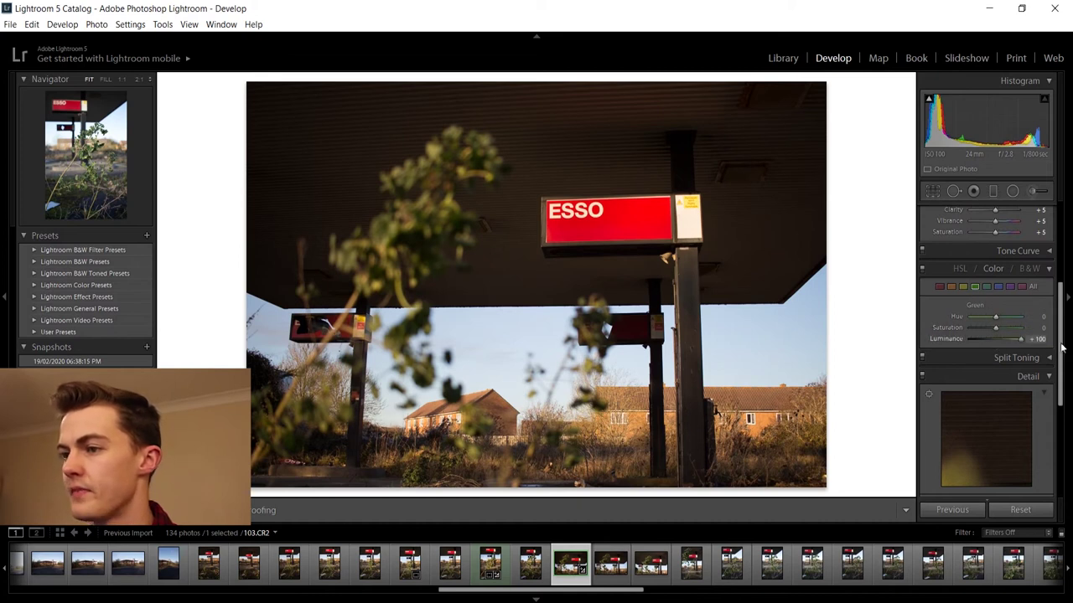
left_click_drag(918, 338, 1066, 358)
left_click(1037, 339)
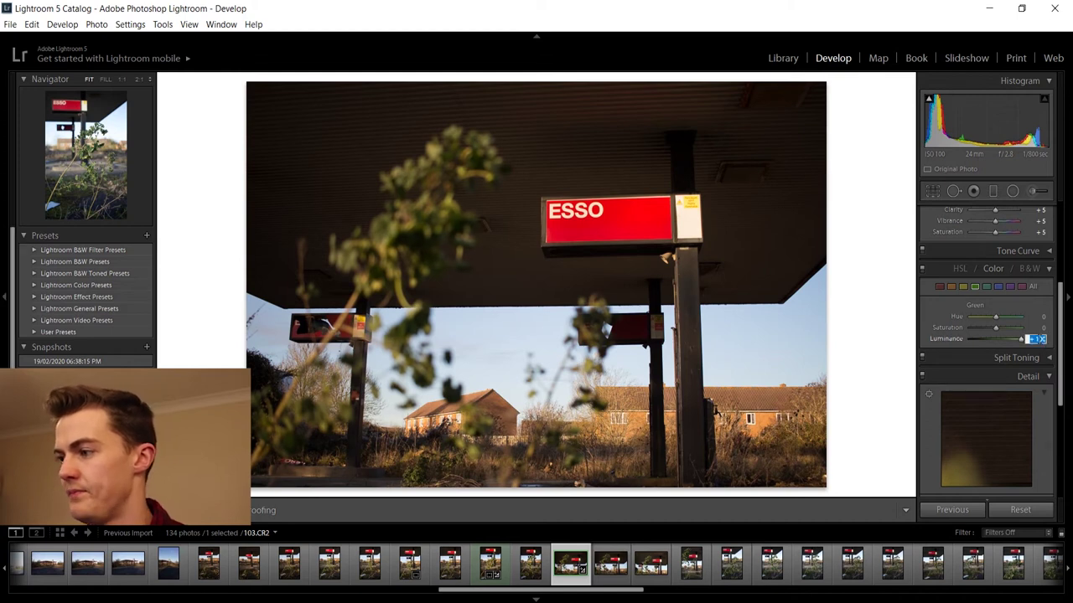
type("40")
key("Return")
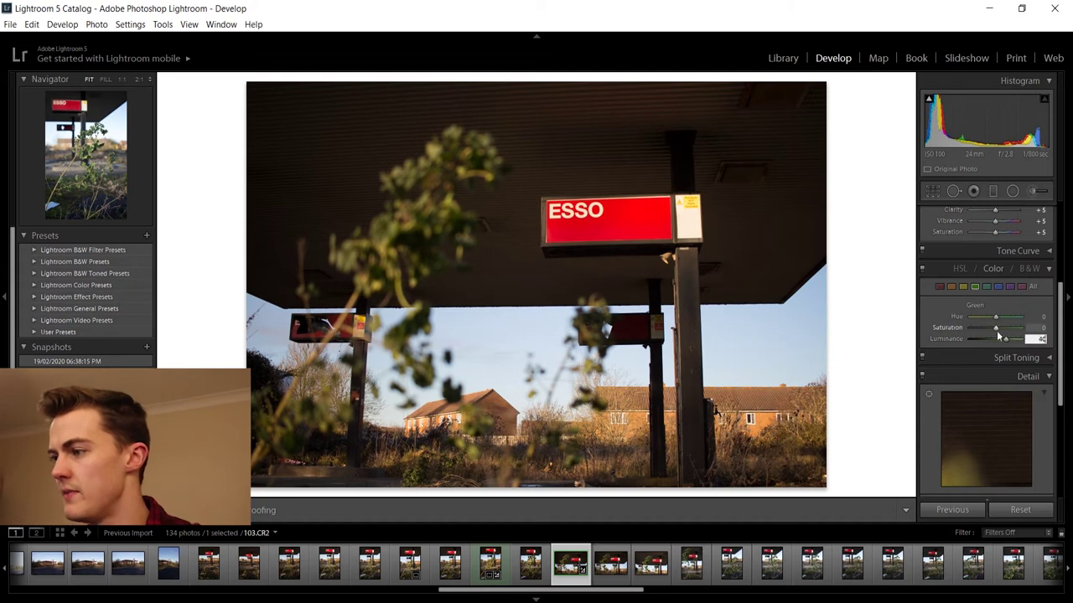
left_click(996, 328)
left_click(939, 287)
- Set Detail Sharpening Amount to 30 and Noise Reduction Luminance to 10
left_click_drag(1060, 335, 1058, 433)
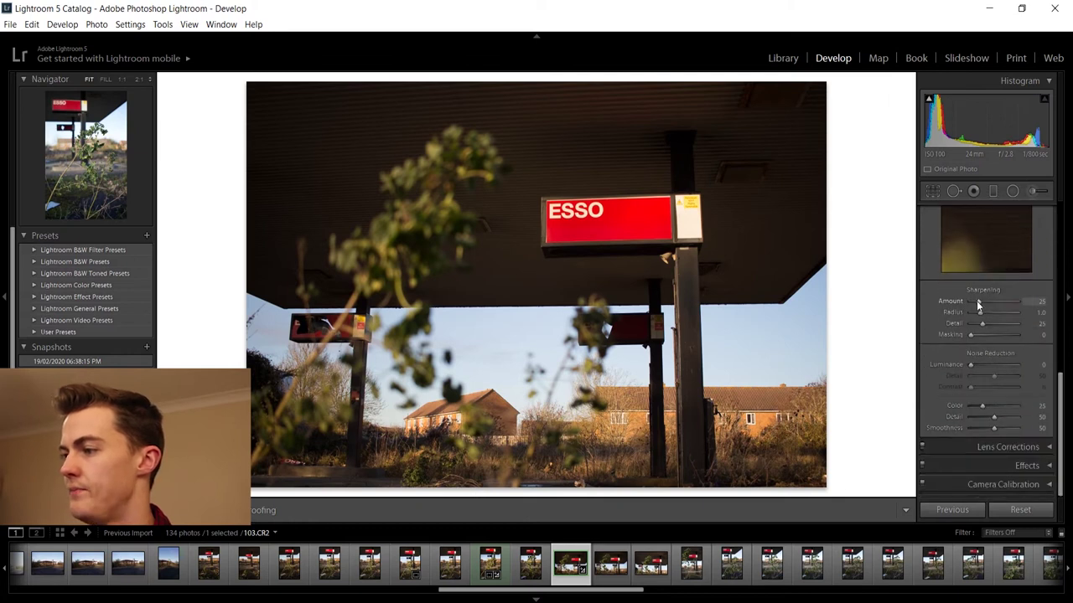
left_click_drag(977, 300, 979, 301)
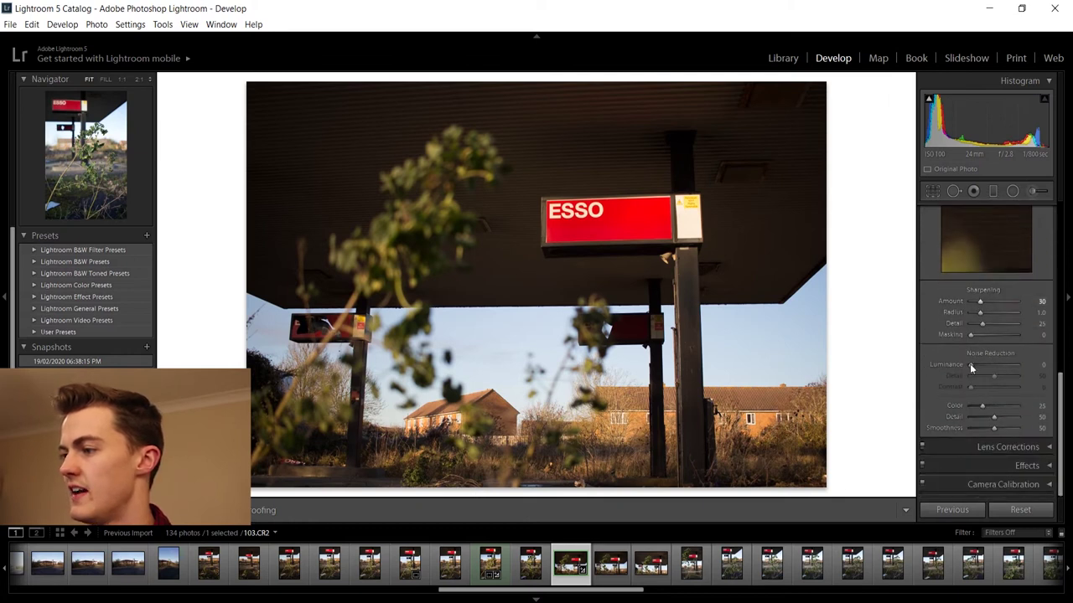
left_click_drag(969, 364, 971, 367)
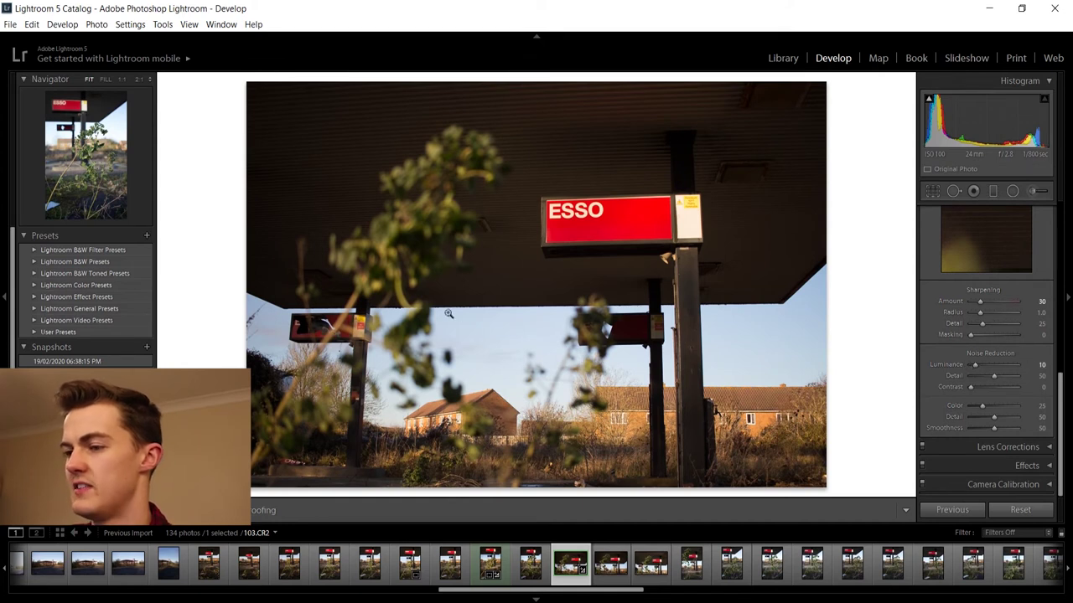
left_click_drag(1059, 391, 912, 197)
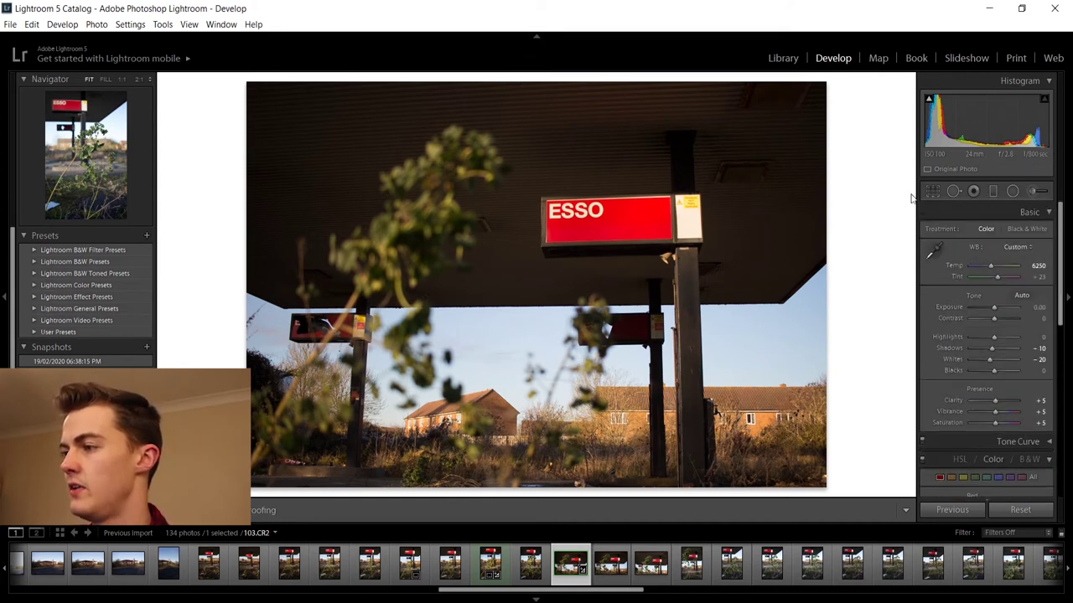
left_click(932, 191)
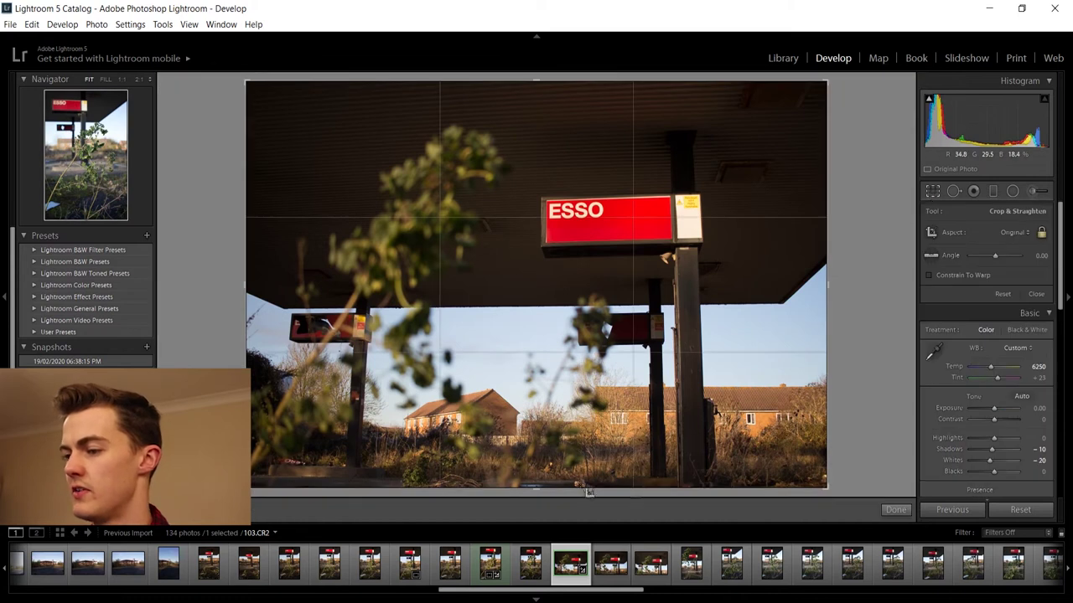
left_click(898, 510)
left_click(580, 483)
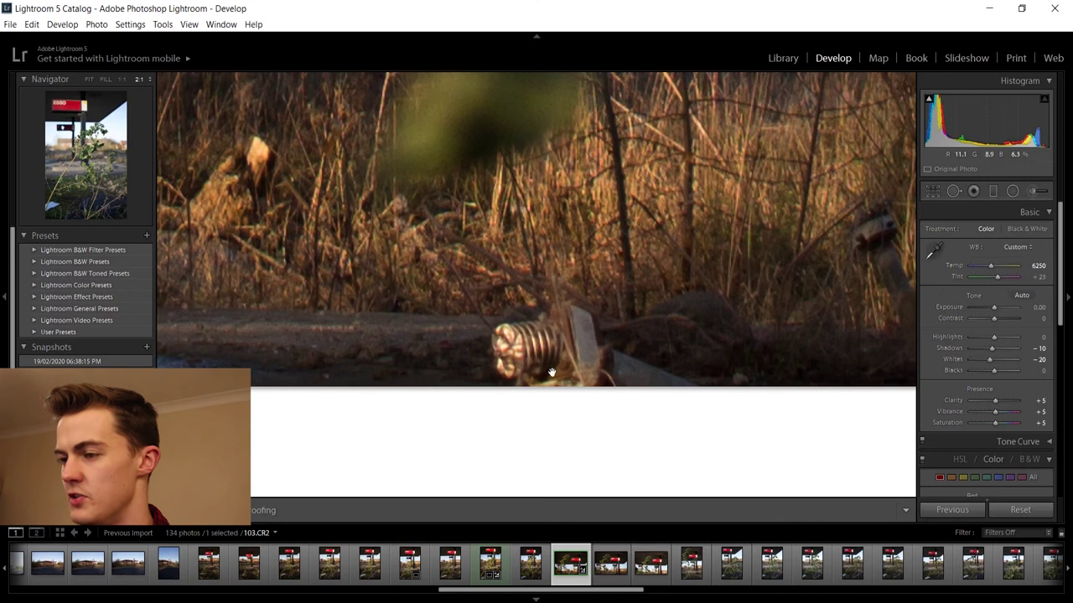
key("z")
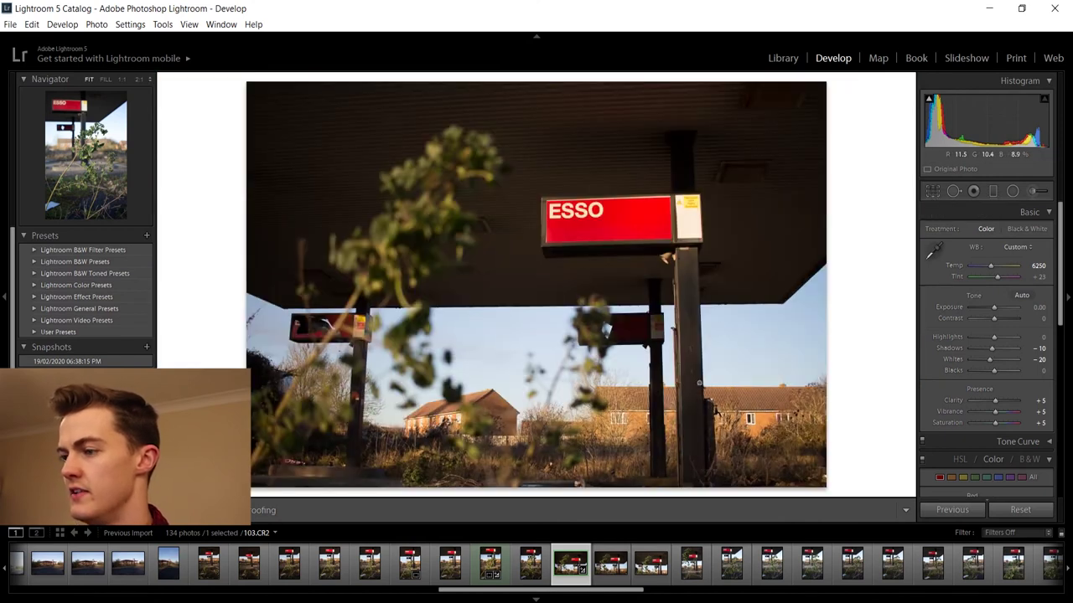
left_click(932, 192)
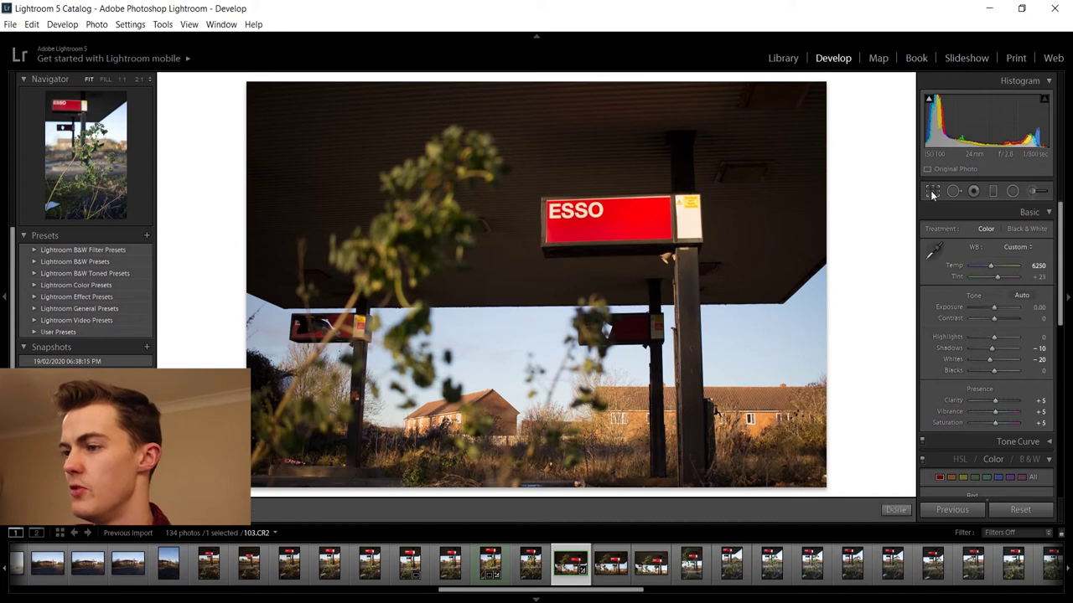
left_click(891, 513)
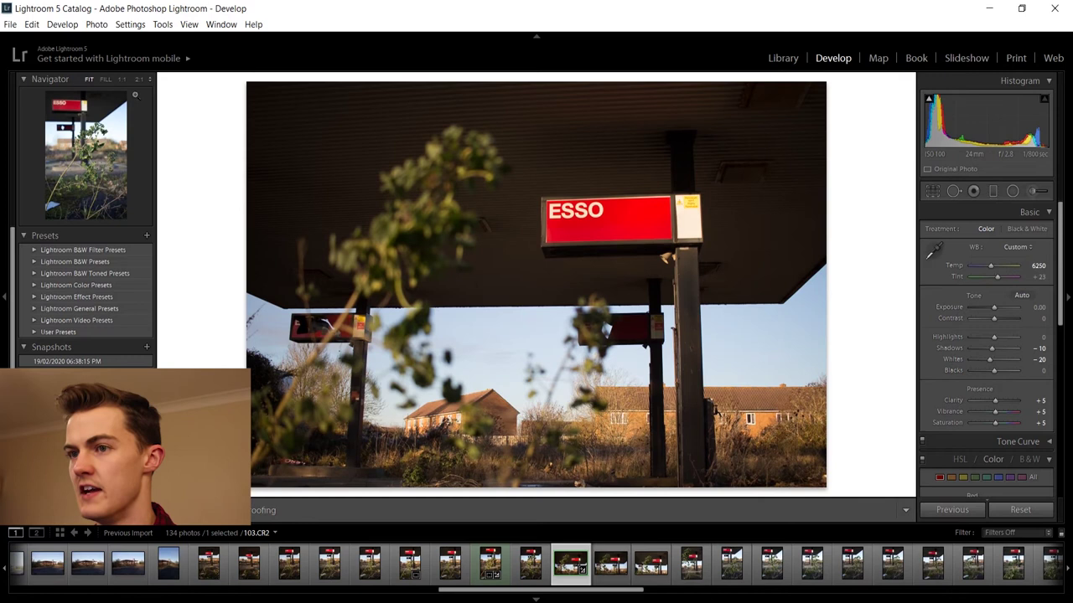
left_click(106, 79)
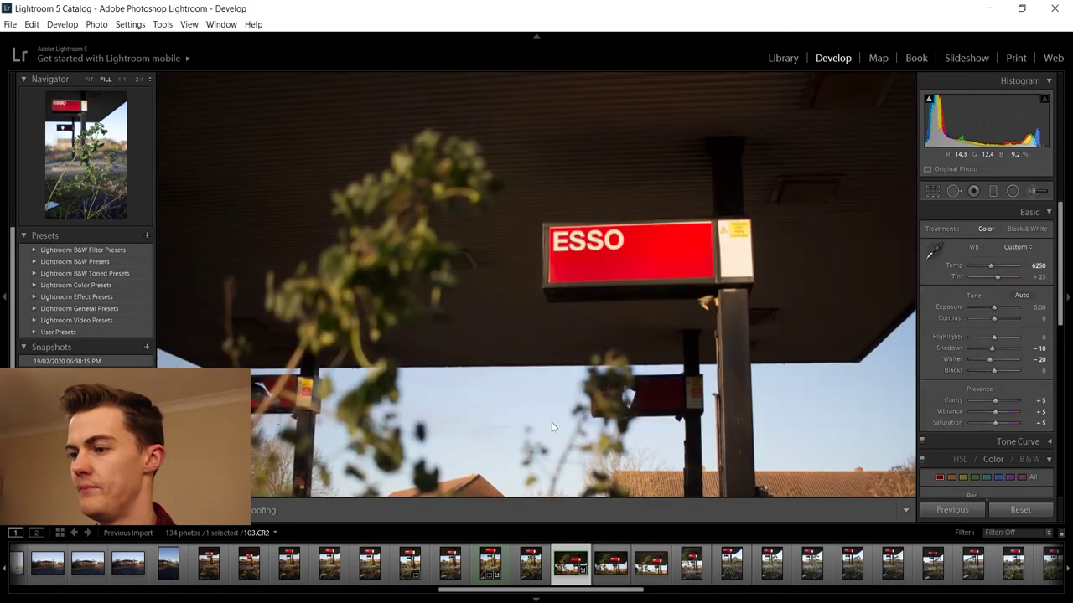
left_click(123, 78)
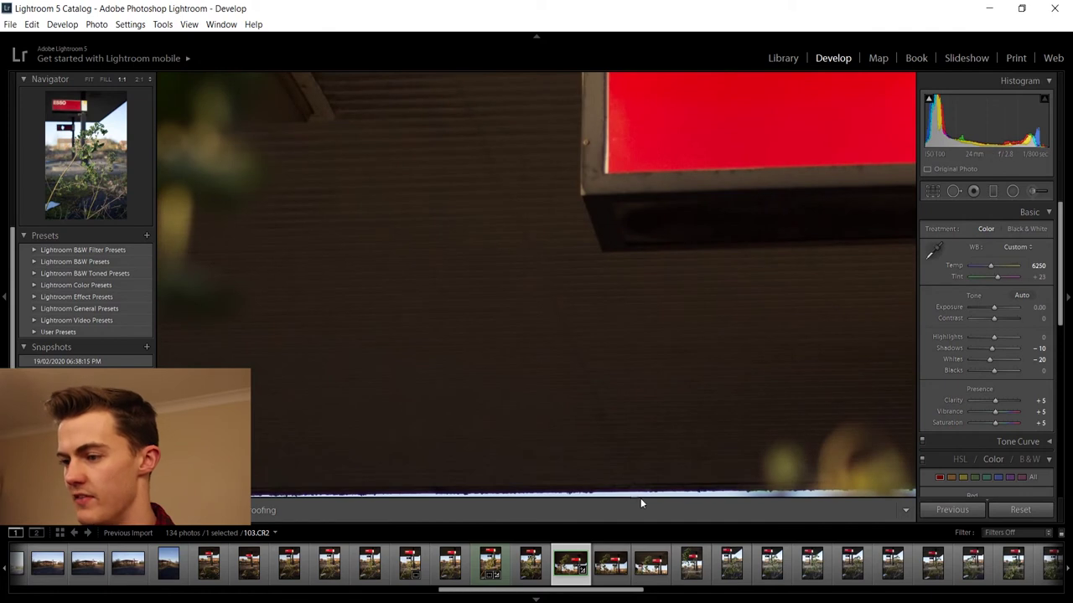
left_click_drag(643, 464, 378, 465)
left_click_drag(527, 447, 632, 447)
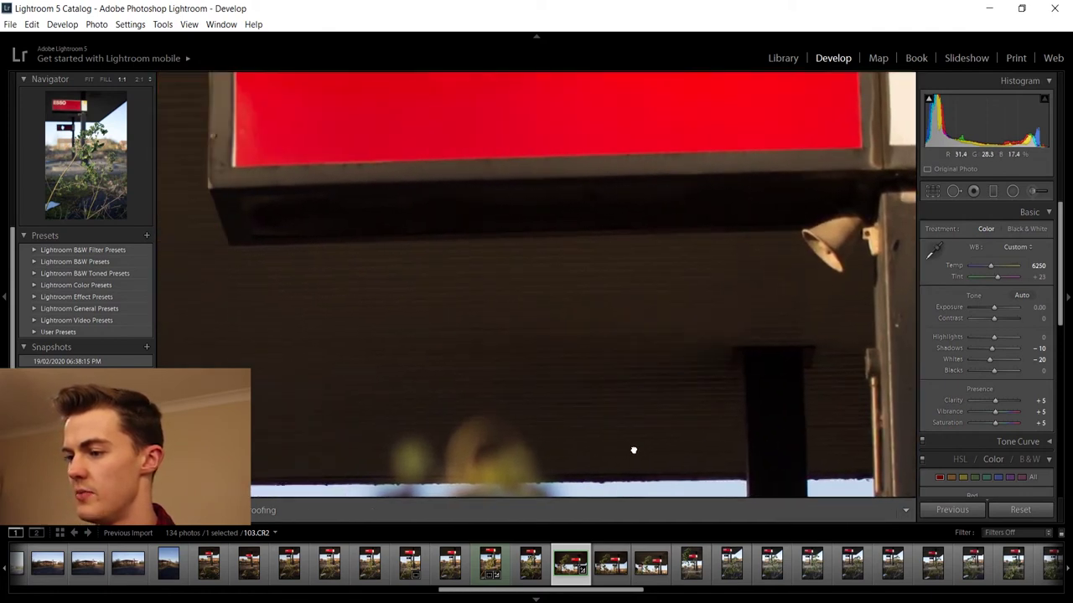
left_click_drag(422, 436, 619, 436)
left_click_drag(514, 479, 709, 463)
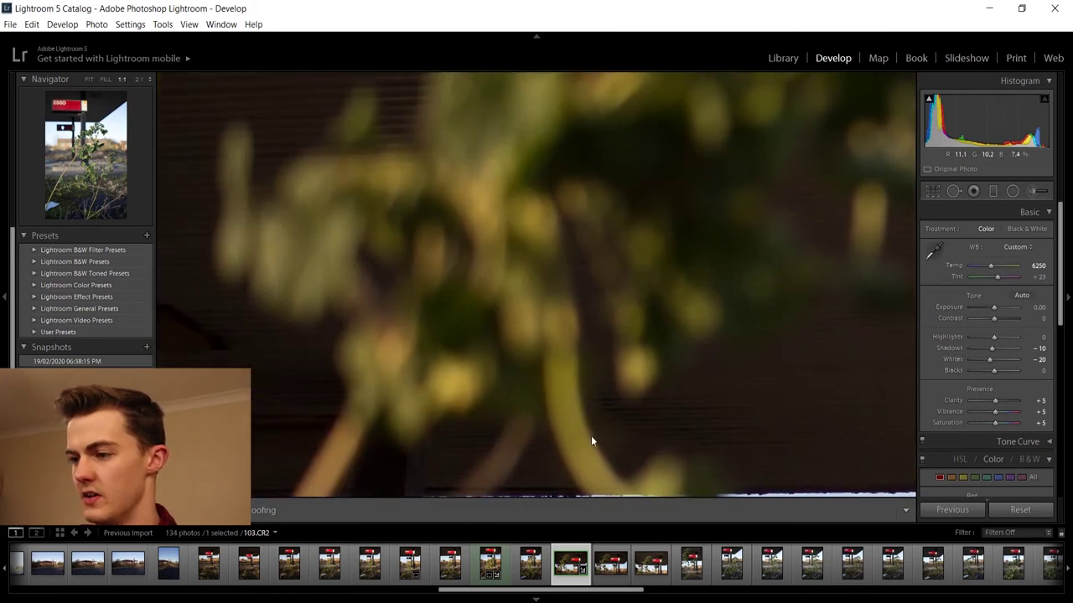
left_click(90, 79)
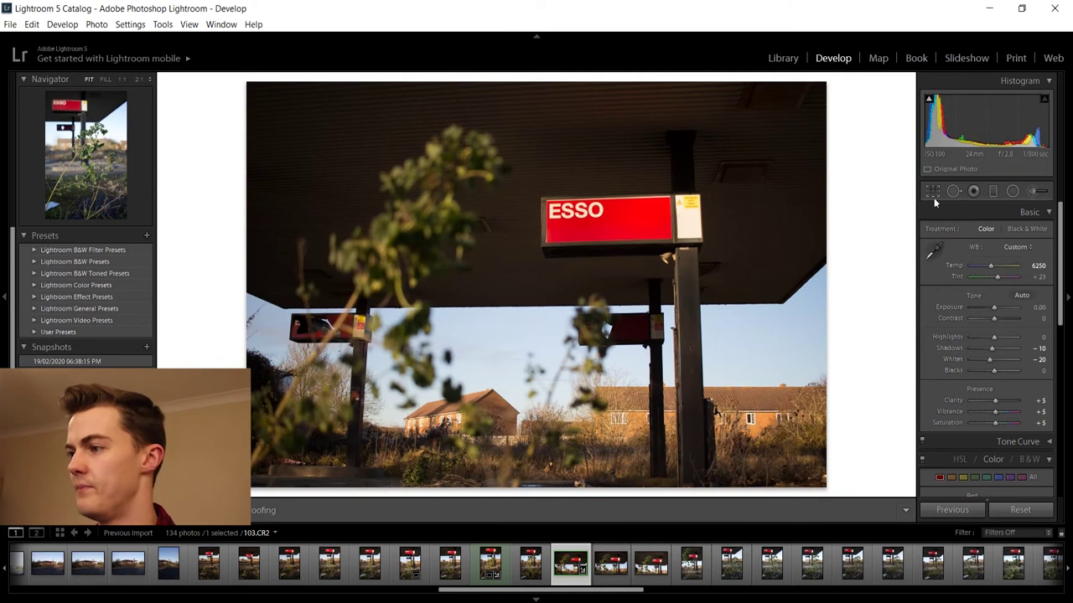
left_click(932, 192)
- Straighten the ESSO photo to a 0.76 angle, trim the bottom, apply the crop, and save a snapshot
left_click_drag(860, 313, 860, 317)
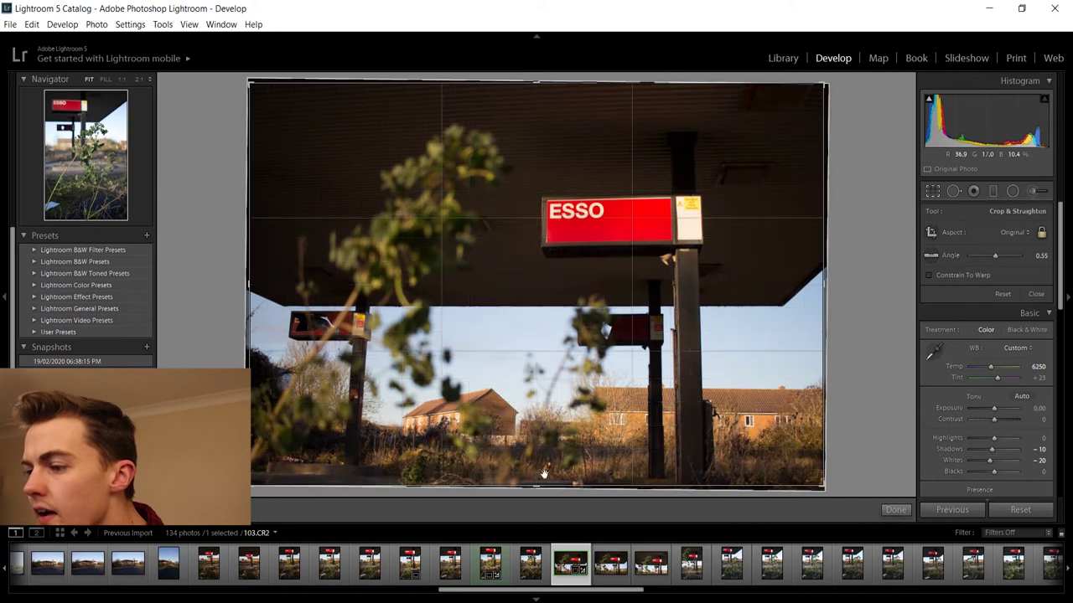
left_click_drag(537, 490, 537, 485)
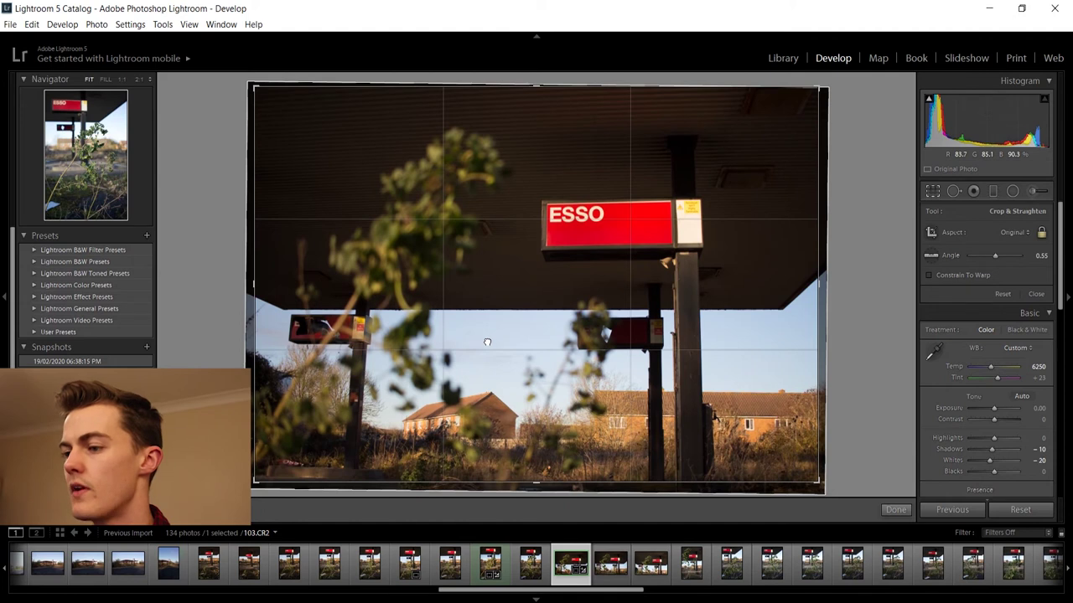
left_click_drag(847, 342, 850, 344)
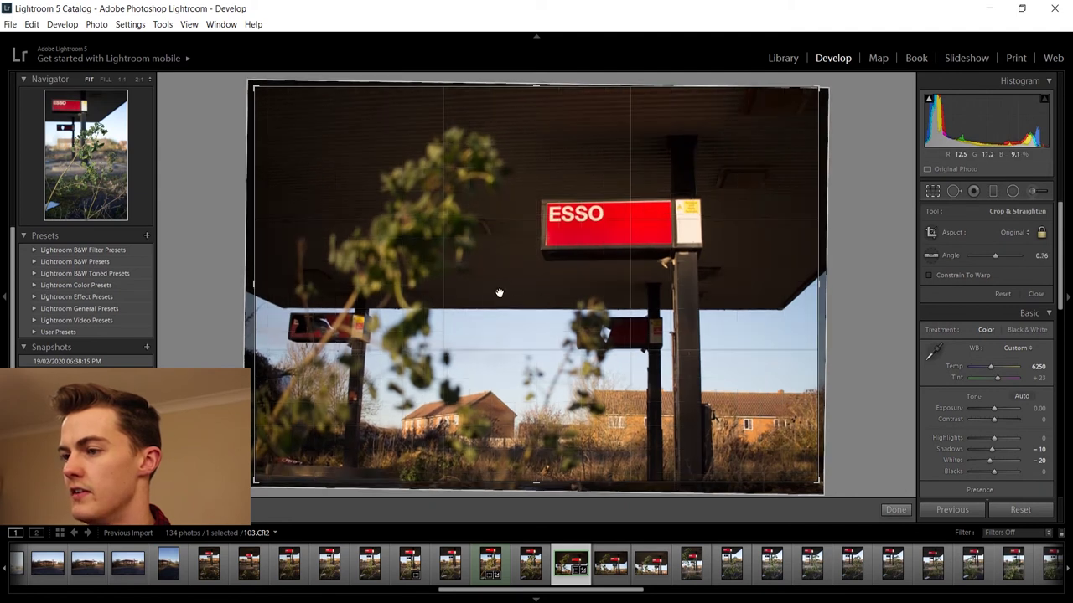
left_click(896, 510)
left_click(145, 350)
left_click(558, 311)
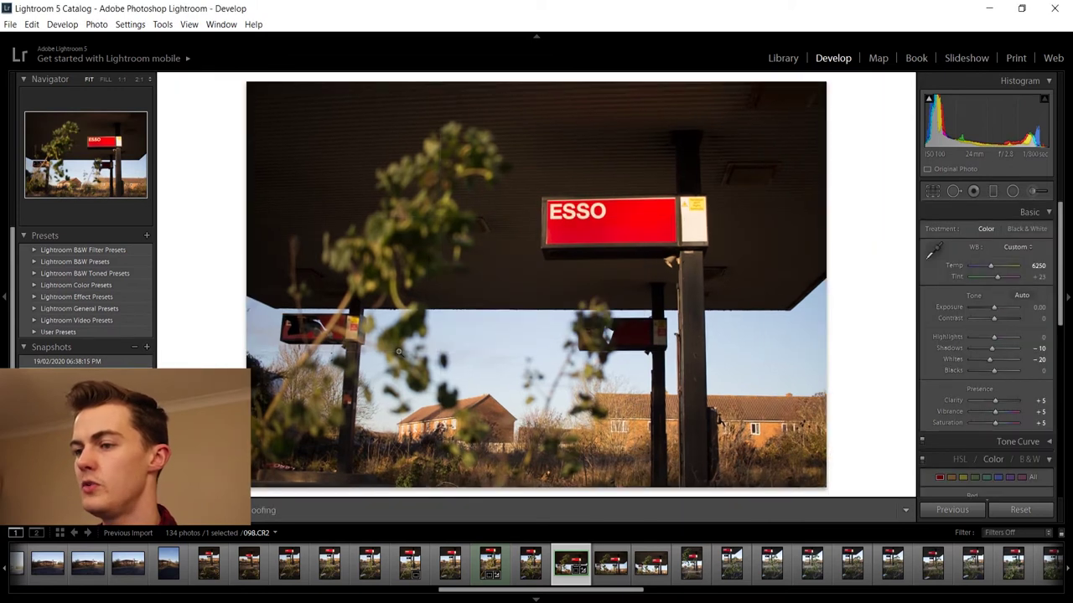
left_click(121, 362)
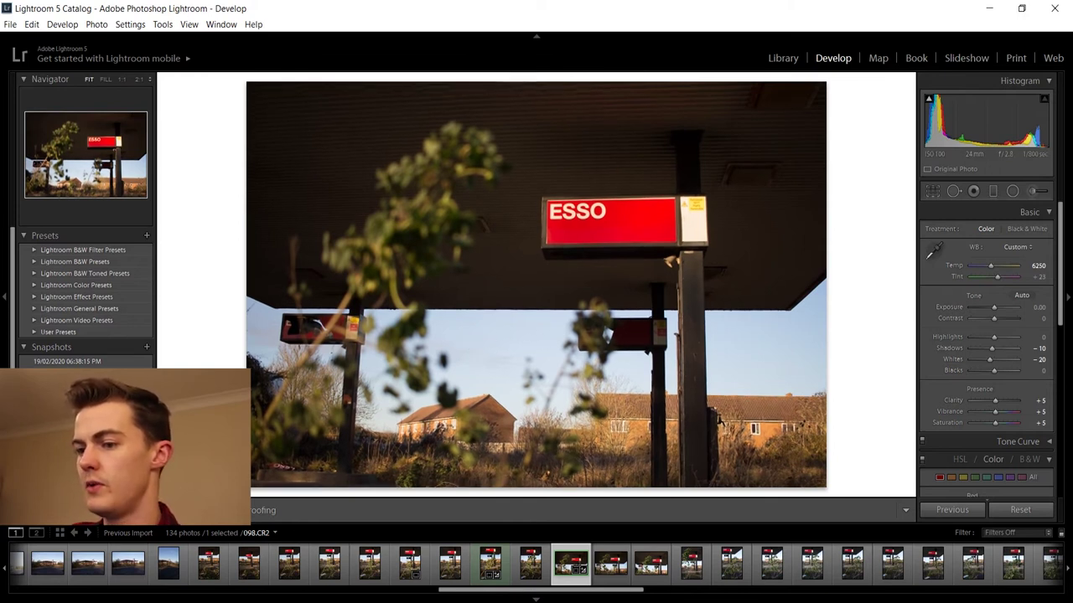
key("y")
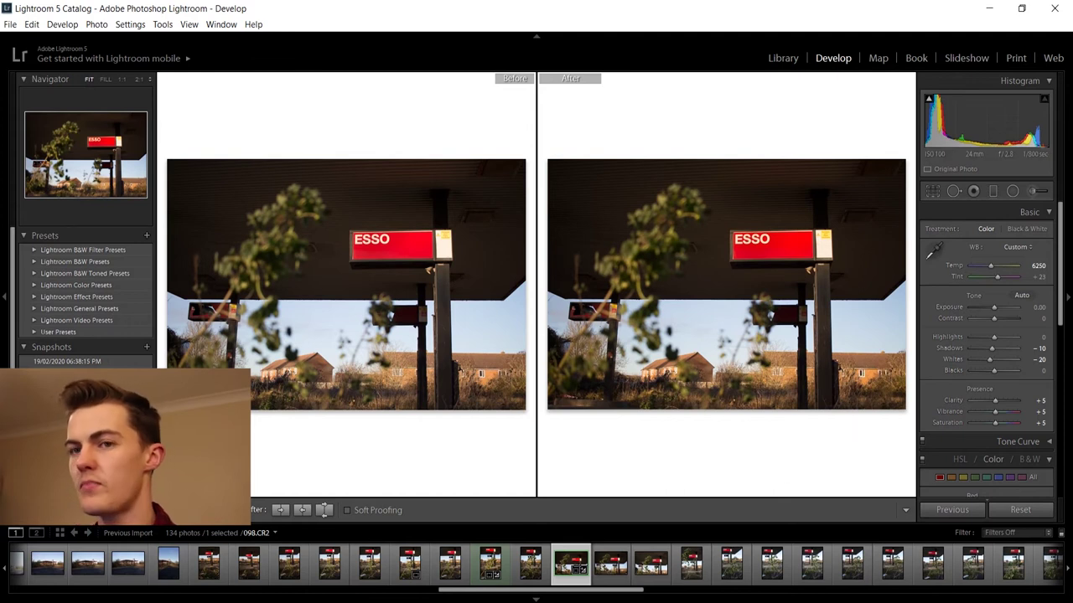
key("y")
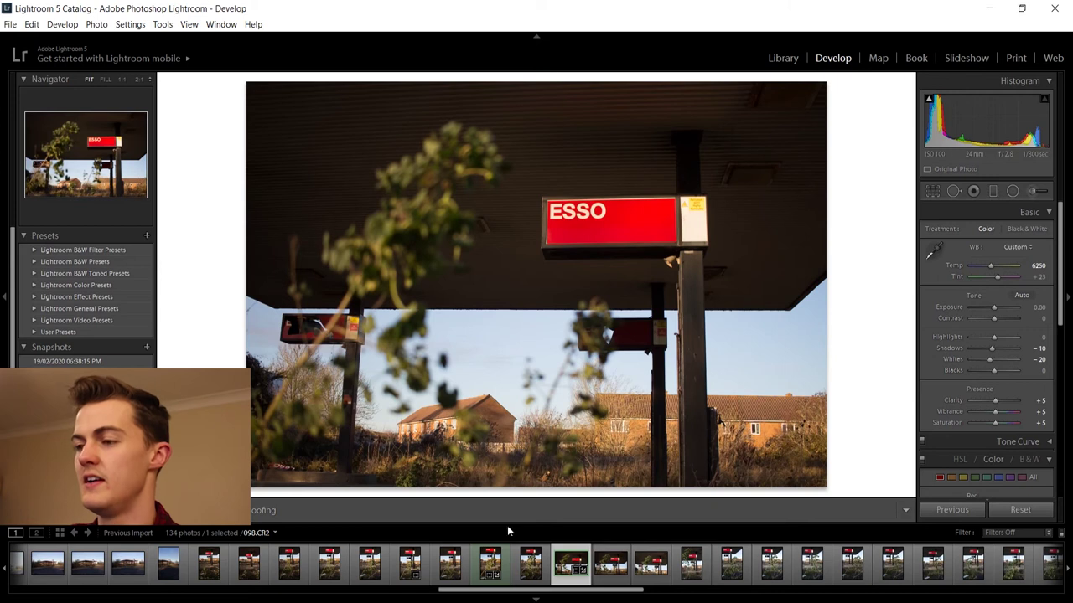
left_click(491, 567)
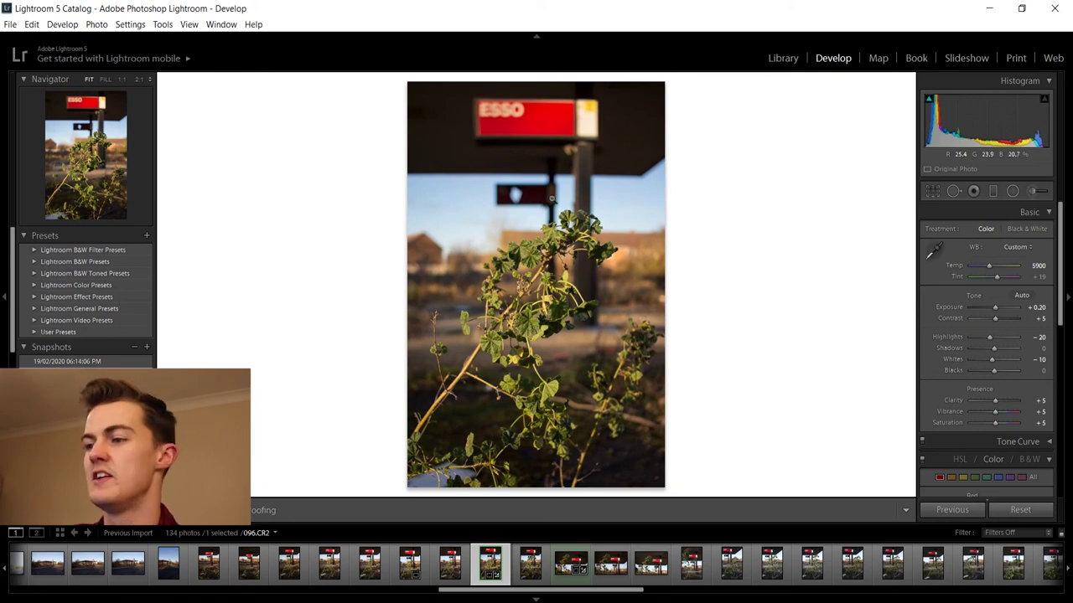
left_click(568, 565)
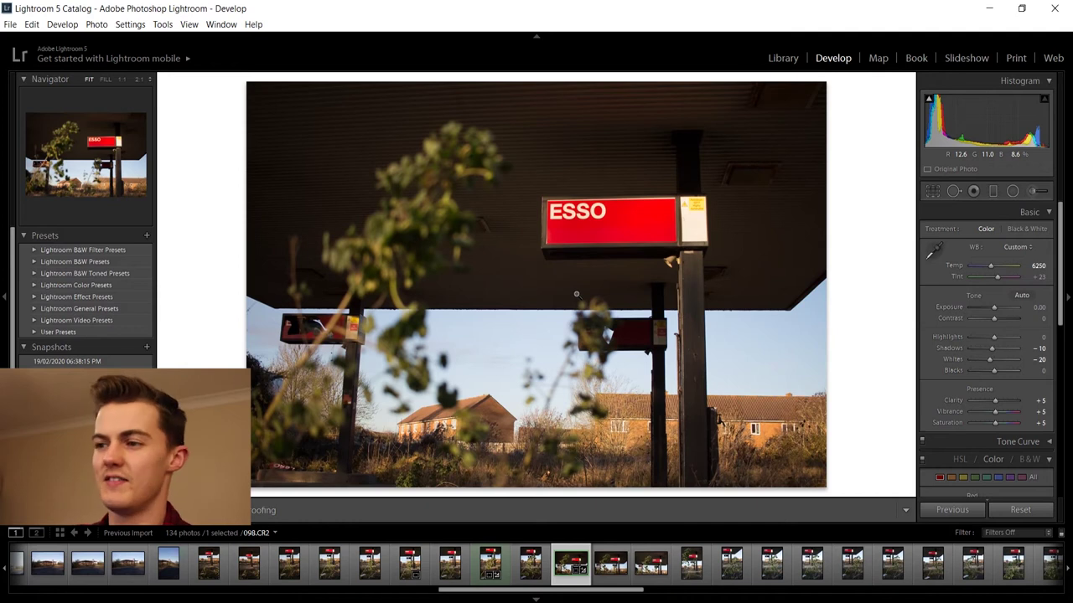
- Open the red-cross sign photo 150.CR2 from the Filmstrip
left_click(490, 569)
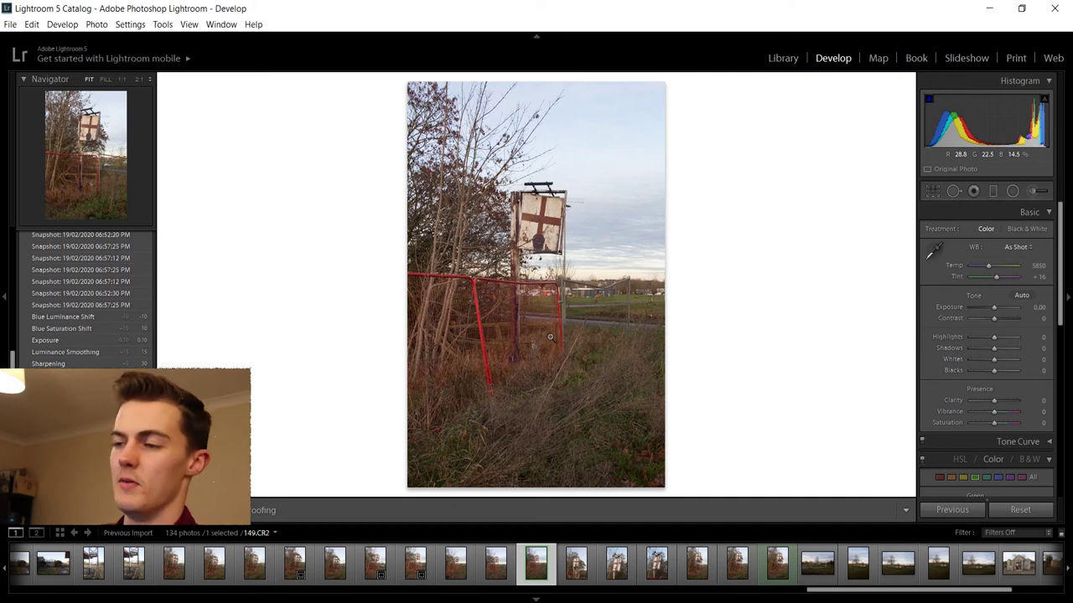
left_click(777, 566)
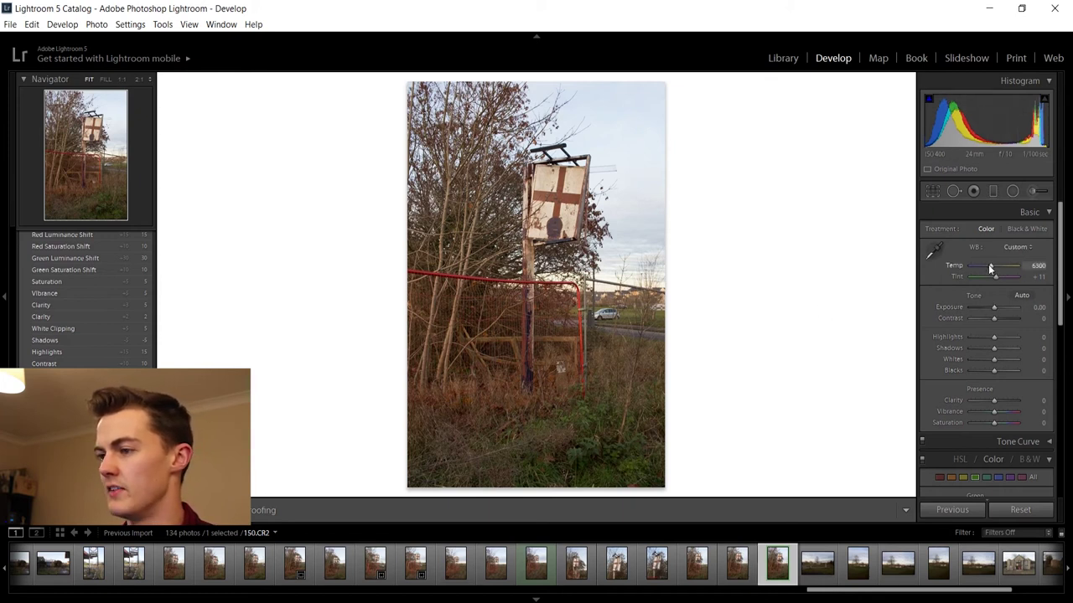
- Set the white balance Temp to 6150
left_click(1037, 265)
type("6300")
key("Return")
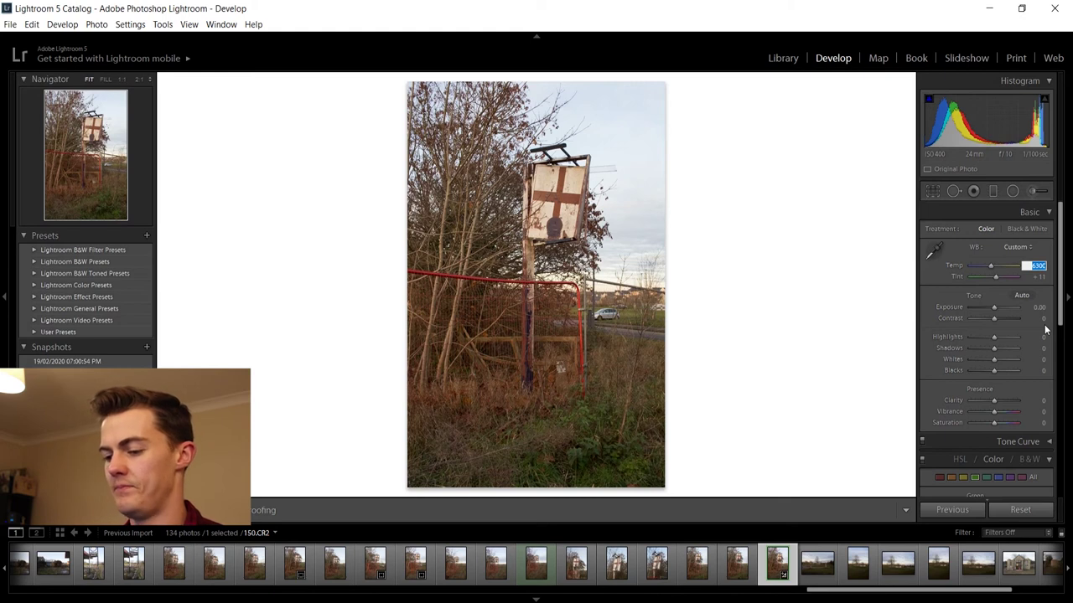
type("6150")
key("Return")
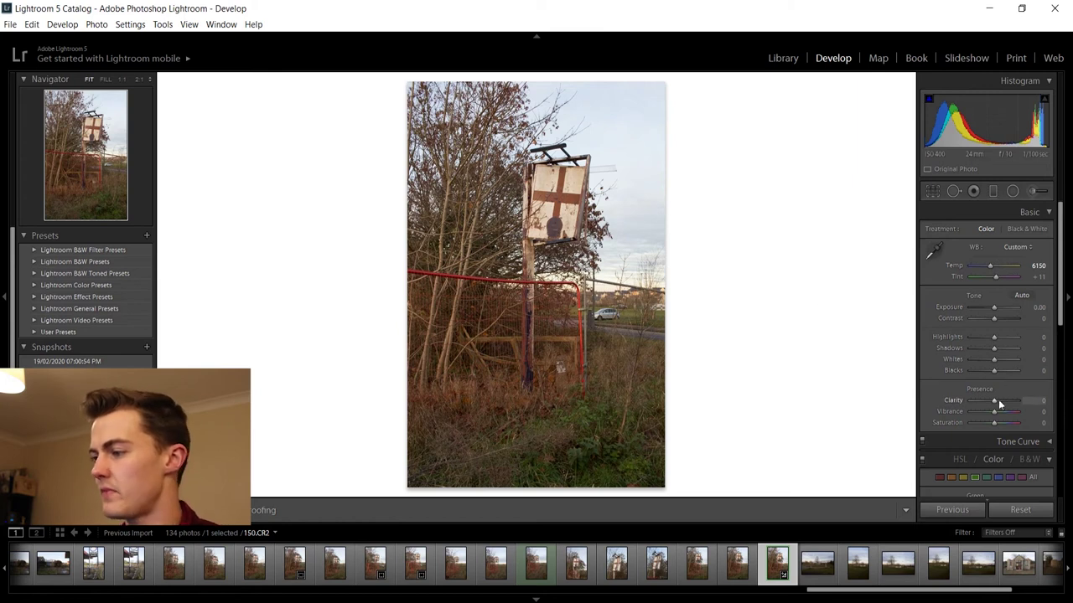
- Set Exposure +0.10, Contrast and Highlights +5, and Shadows -10
key("Down")
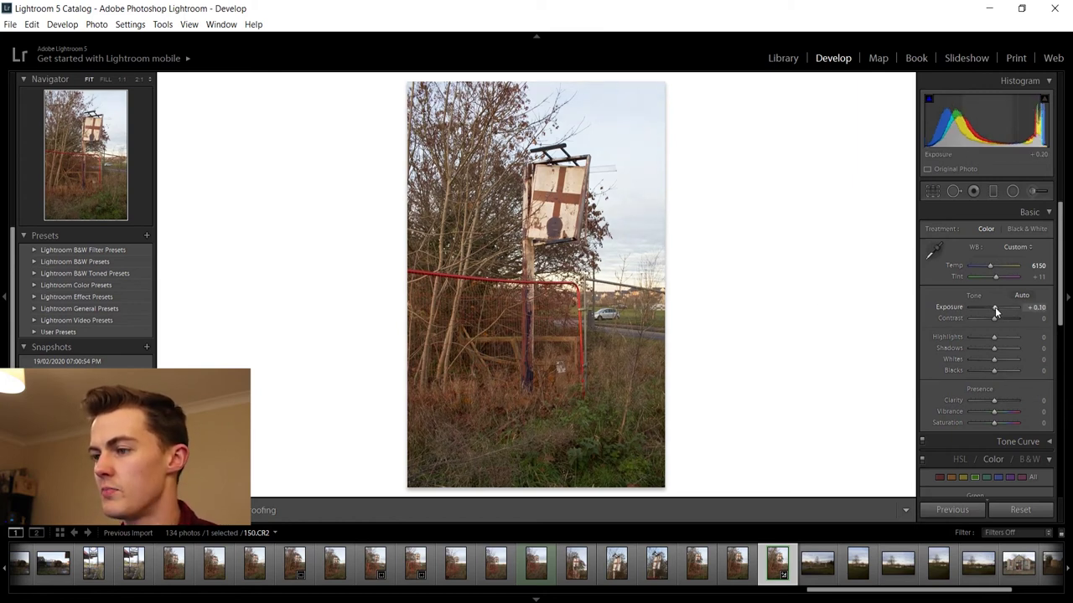
key("Up")
key("Up")
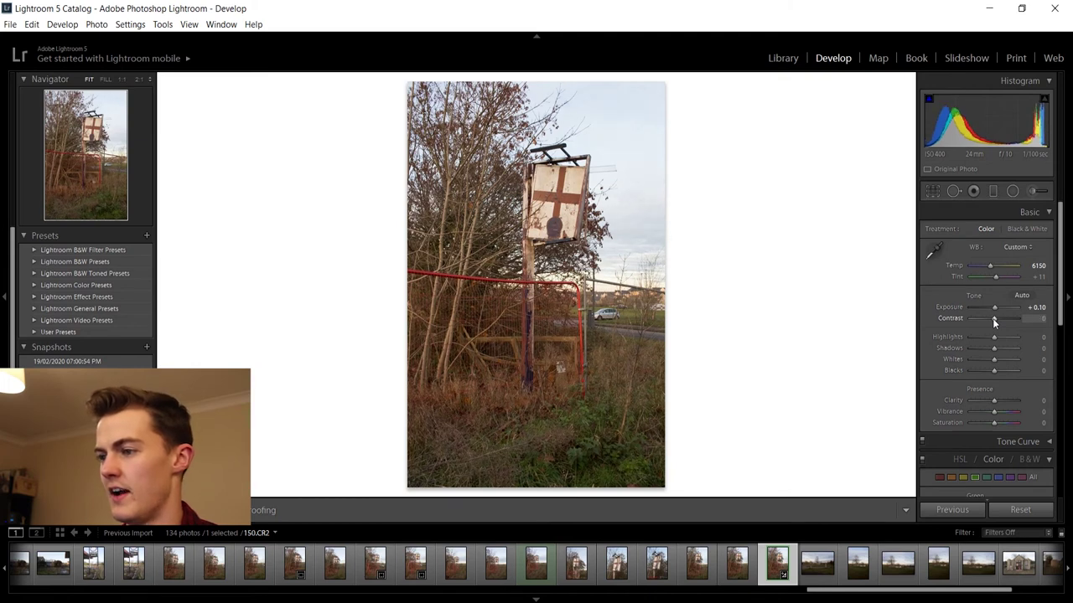
key("Up")
key("Up")
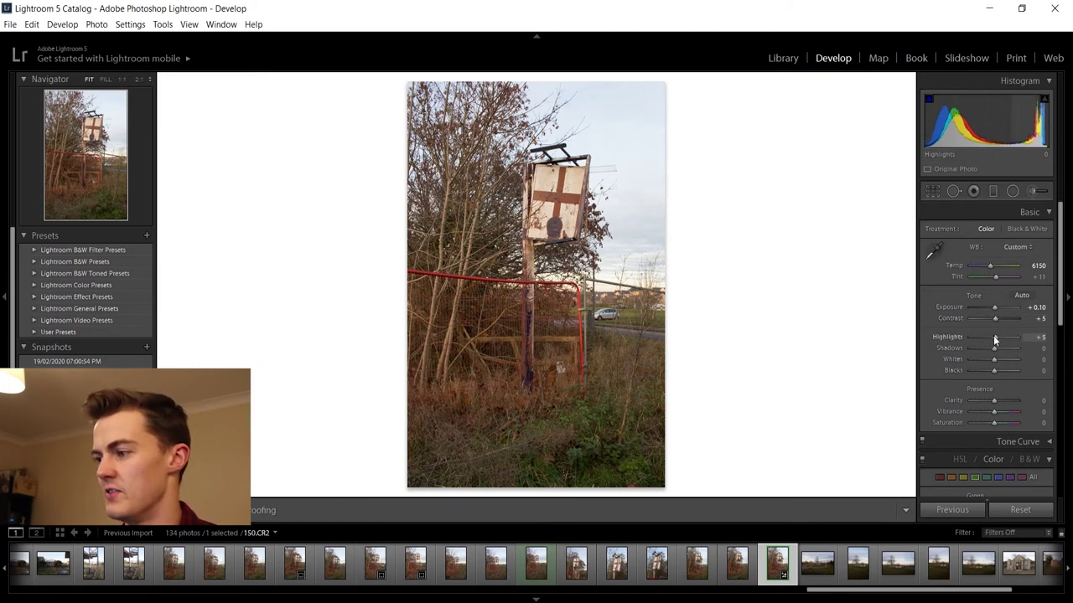
key("Down")
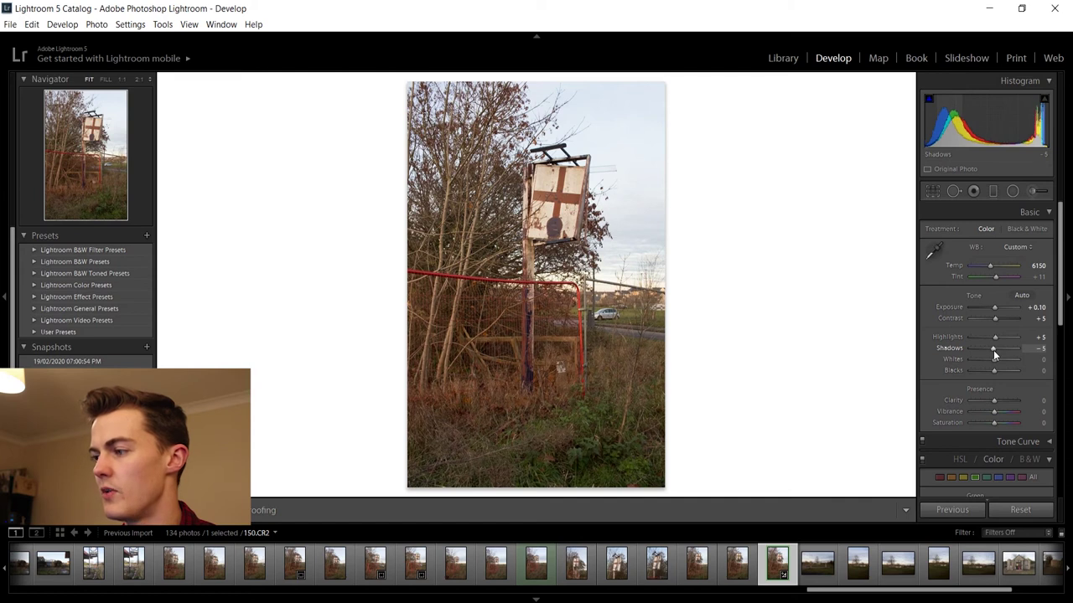
key("Down")
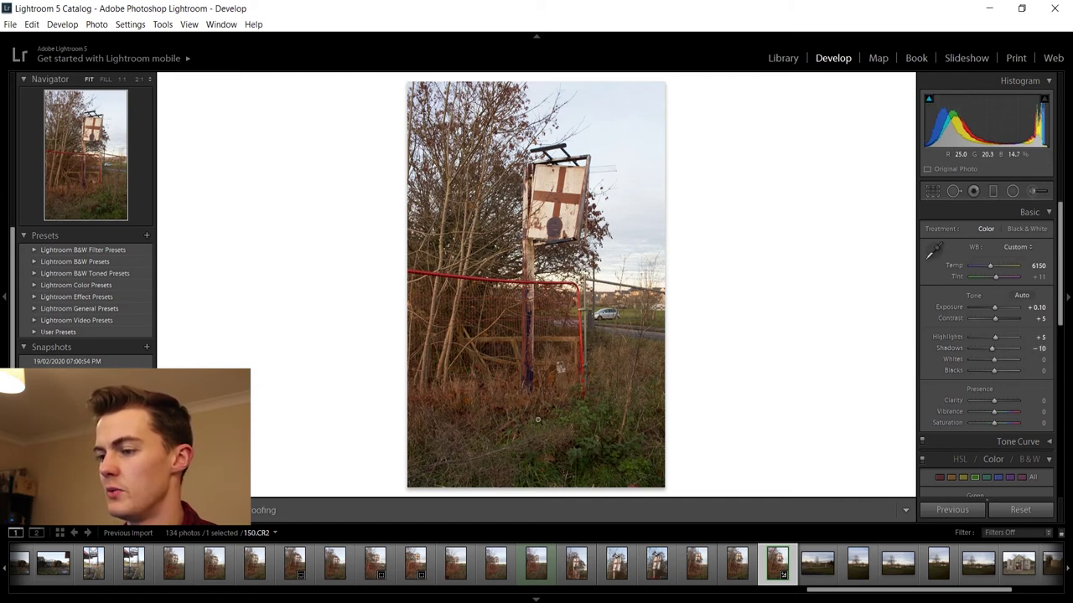
- Zoom to Fill on the grass and set Green saturation +10 and luminance +35
left_click(106, 80)
left_click_drag(562, 375, 678, 263)
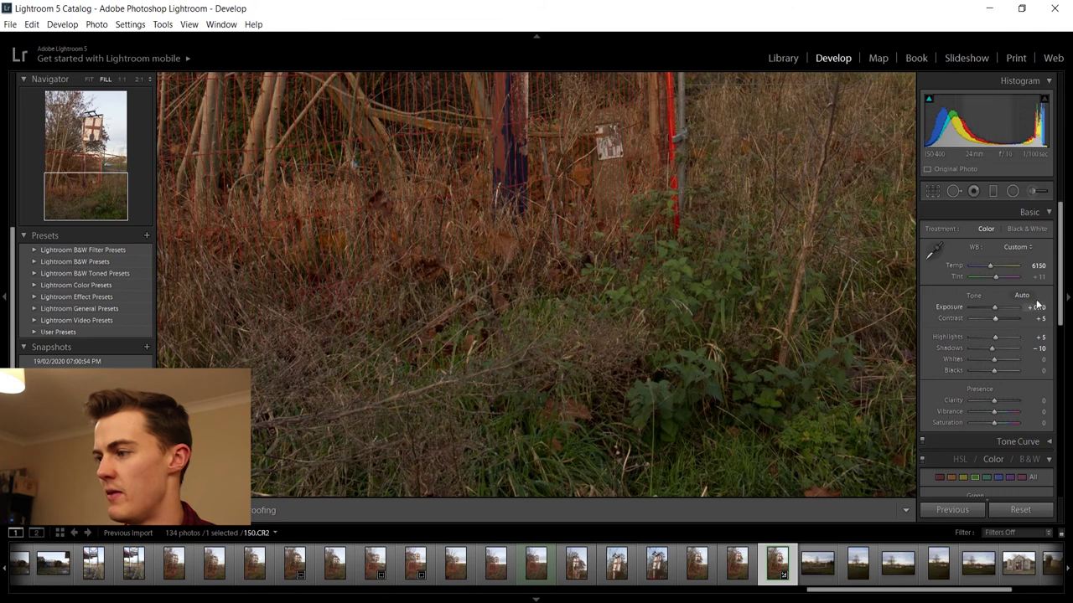
left_click_drag(1057, 288, 1058, 400)
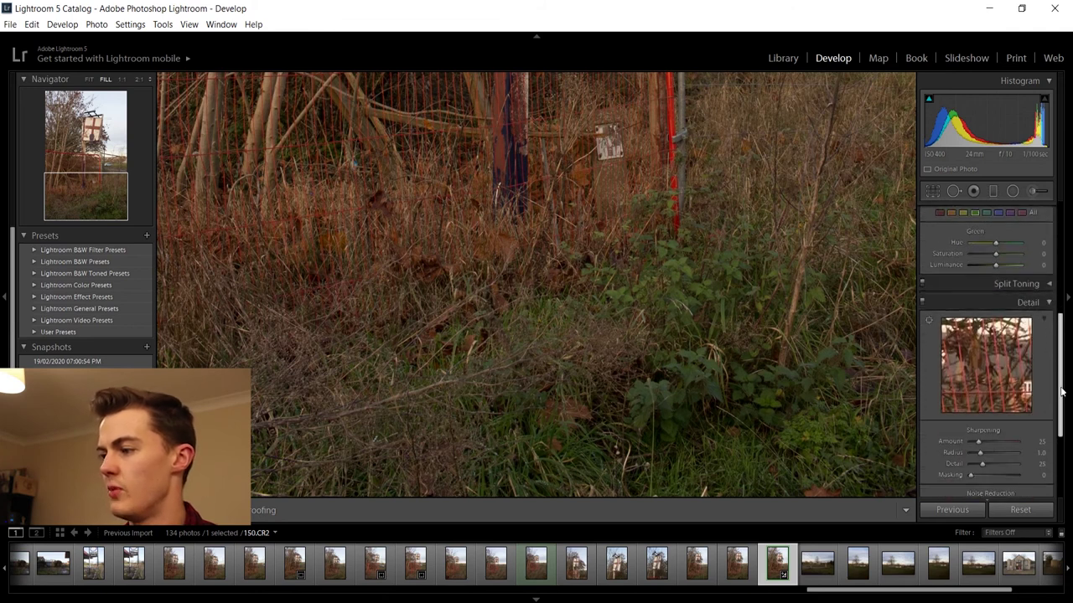
scroll(992, 300, "up", 2)
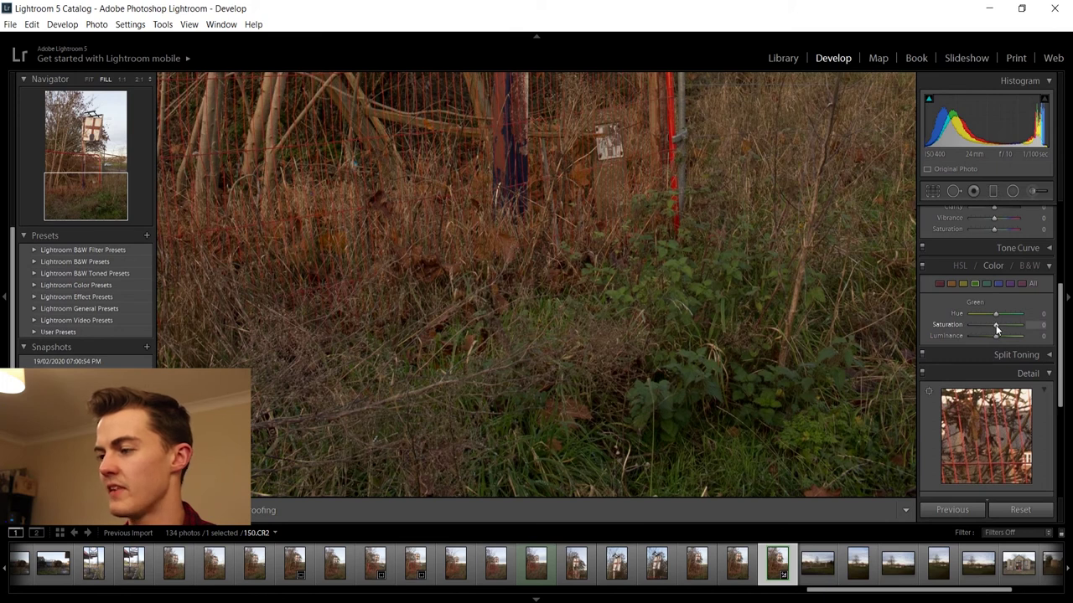
mouse_move(996, 326)
left_mouse_down()
mouse_move(1064, 335)
mouse_move(938, 332)
mouse_move(1057, 332)
mouse_move(985, 333)
mouse_move(1021, 335)
mouse_move(997, 337)
mouse_move(1006, 336)
left_mouse_up()
left_click(1037, 335)
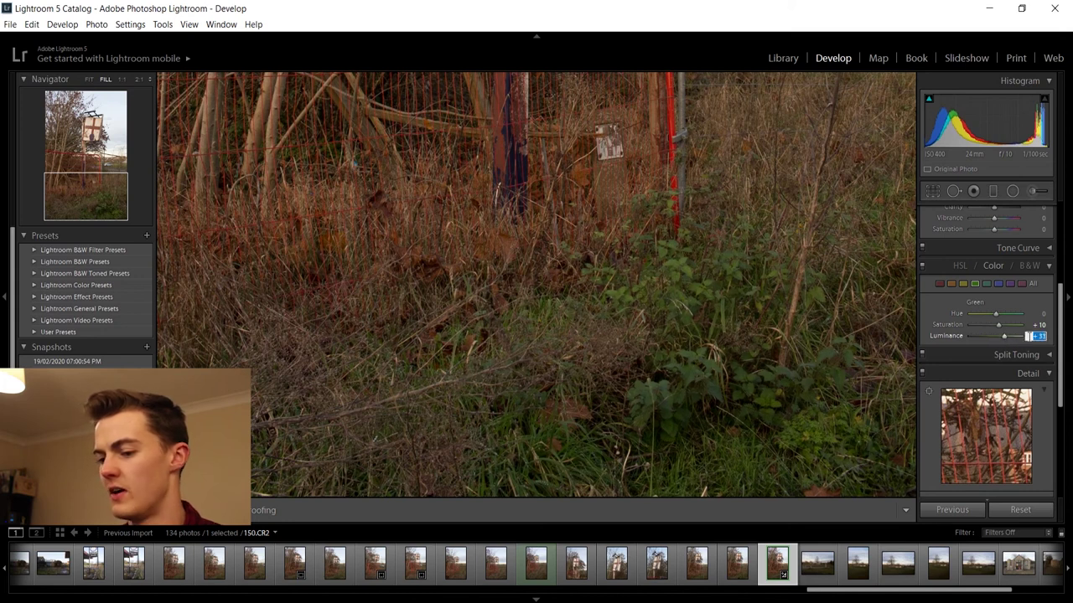
type("0")
key("Return")
type("35")
key("Return")
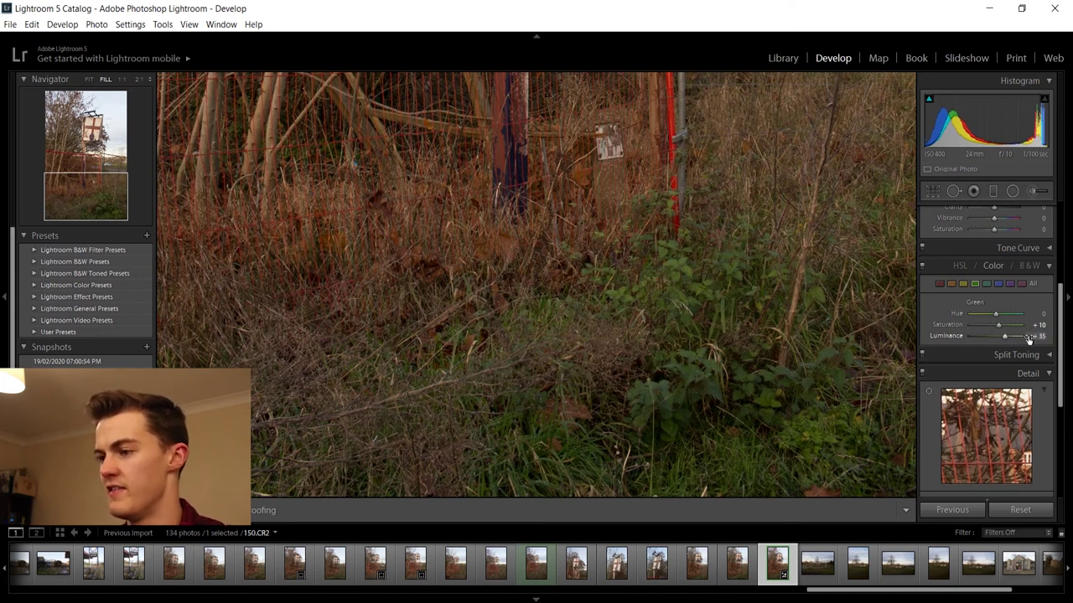
- Set Sharpening Amount to 30 and Noise Reduction Luminance to 10, then zoom back to Fit
left_click_drag(1064, 336, 1064, 388)
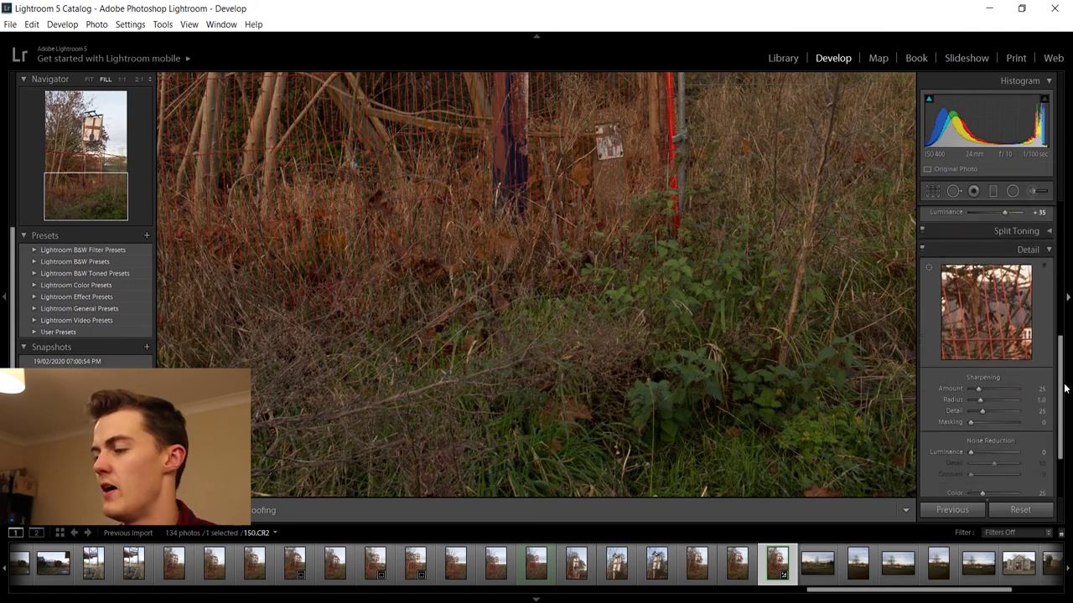
type("30")
key("Return")
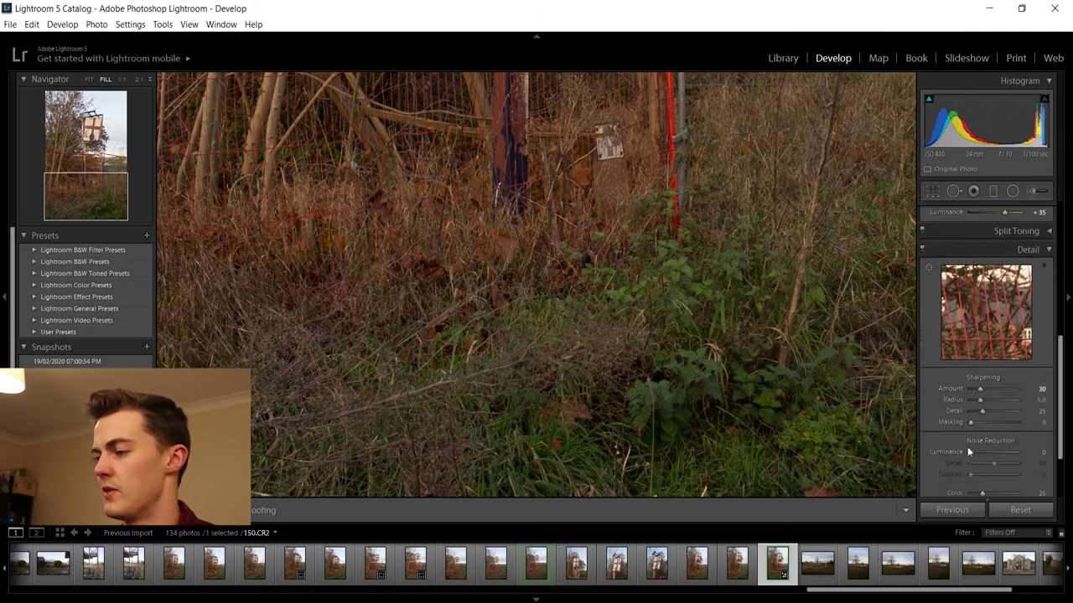
left_click(973, 453)
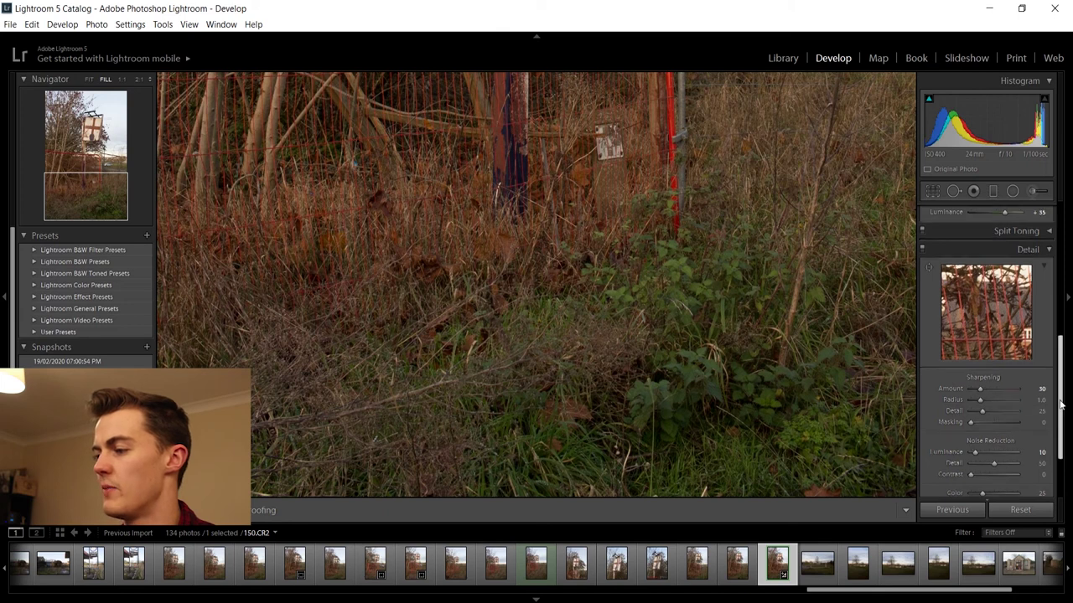
scroll(1060, 405, "up", 10)
left_click(89, 79)
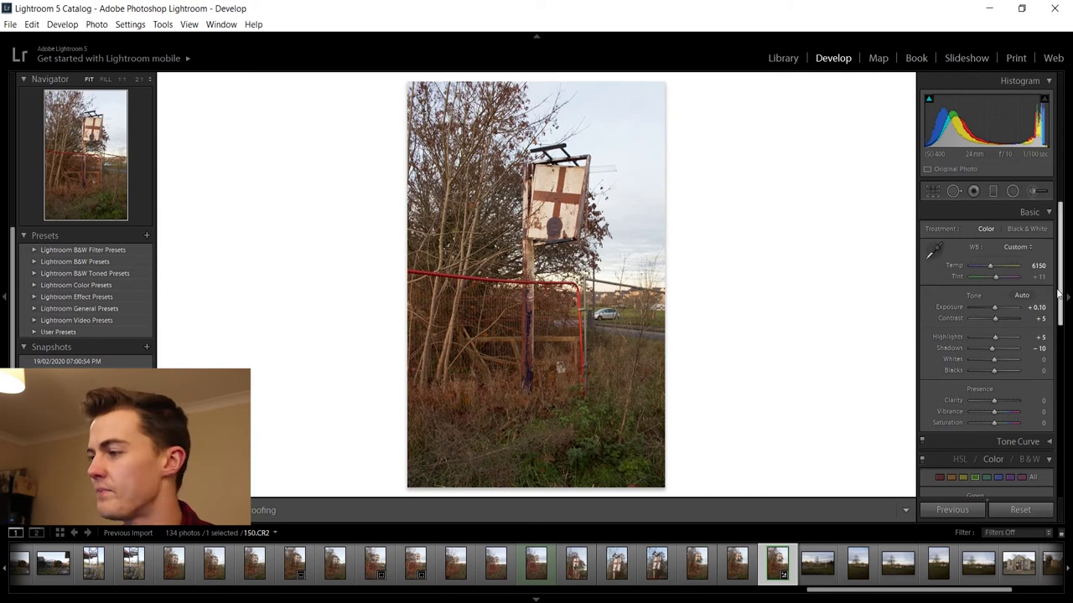
- Raise Red saturation to +10 in HSL
scroll(1059, 294, "down", 5)
left_click(940, 279)
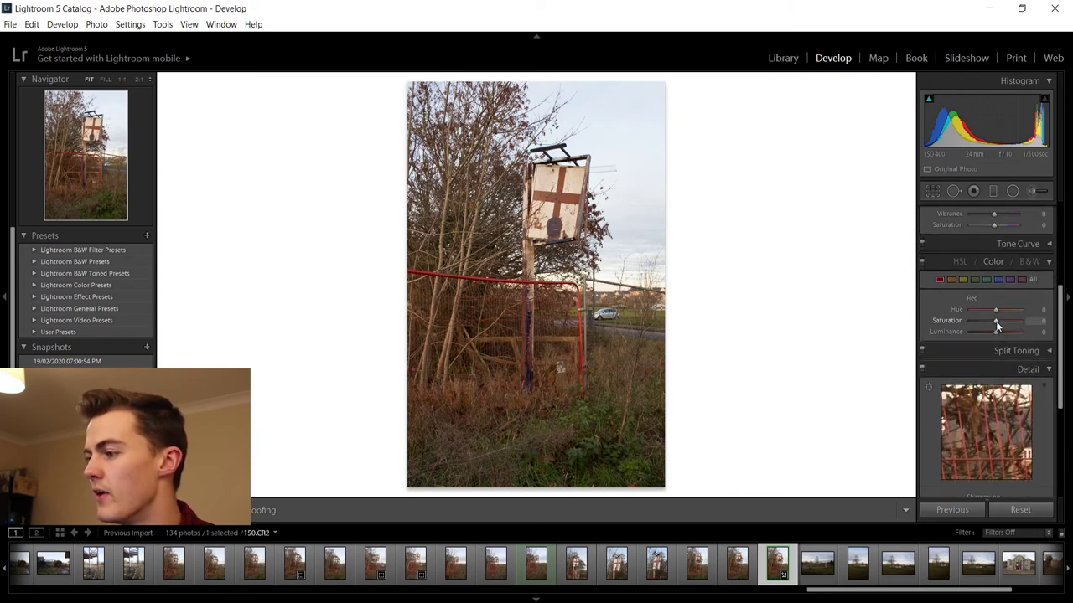
key("Up")
key("Up")
key("Up")
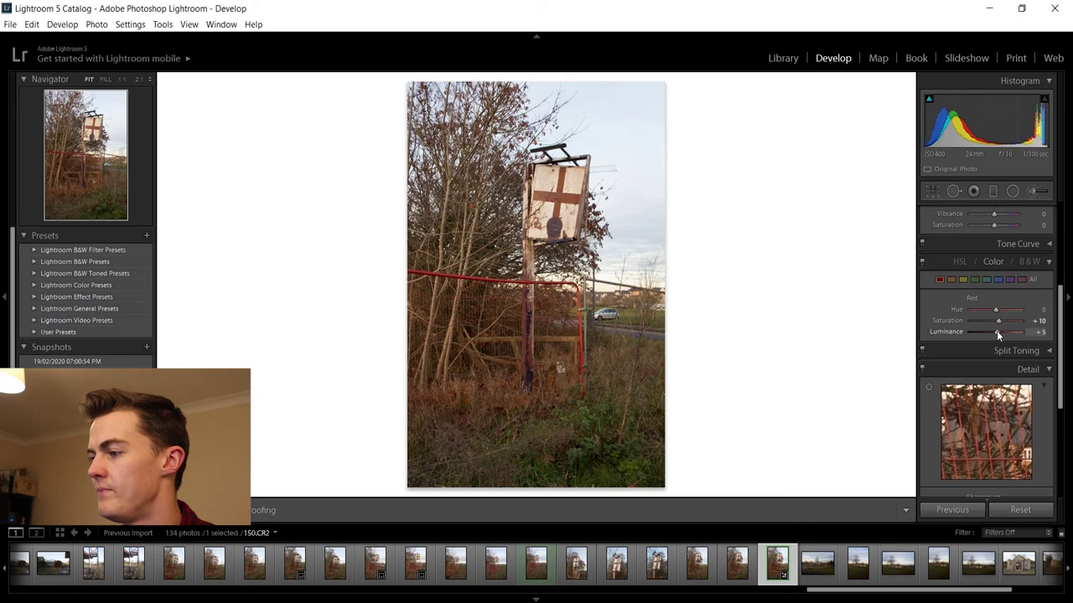
scroll(1064, 343, "up", 5)
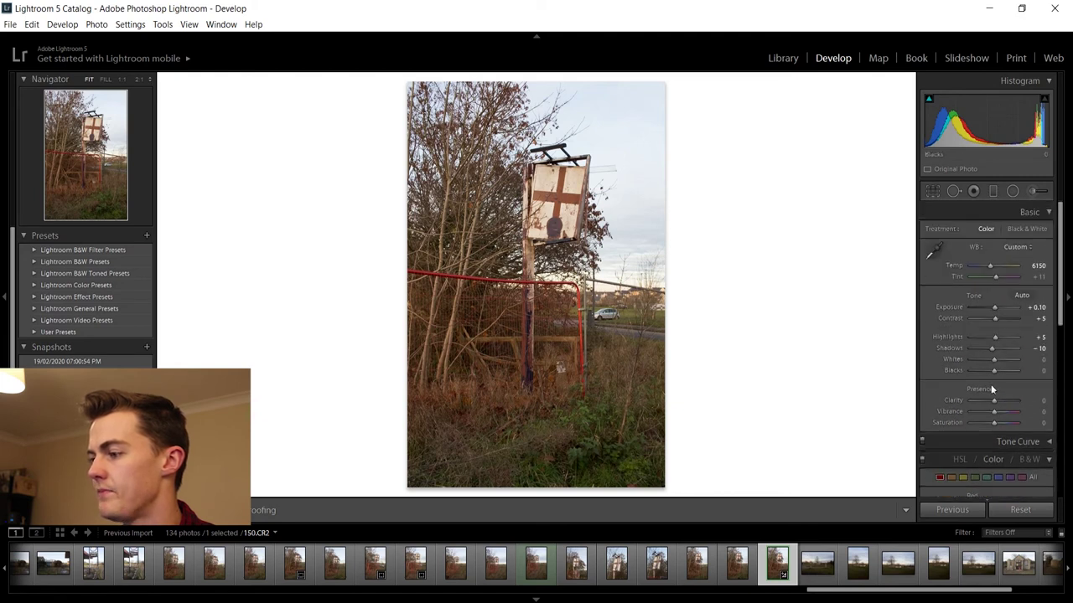
- Set Clarity, Vibrance and Saturation each to +5 in the Basic panel
key("Up")
key("Up")
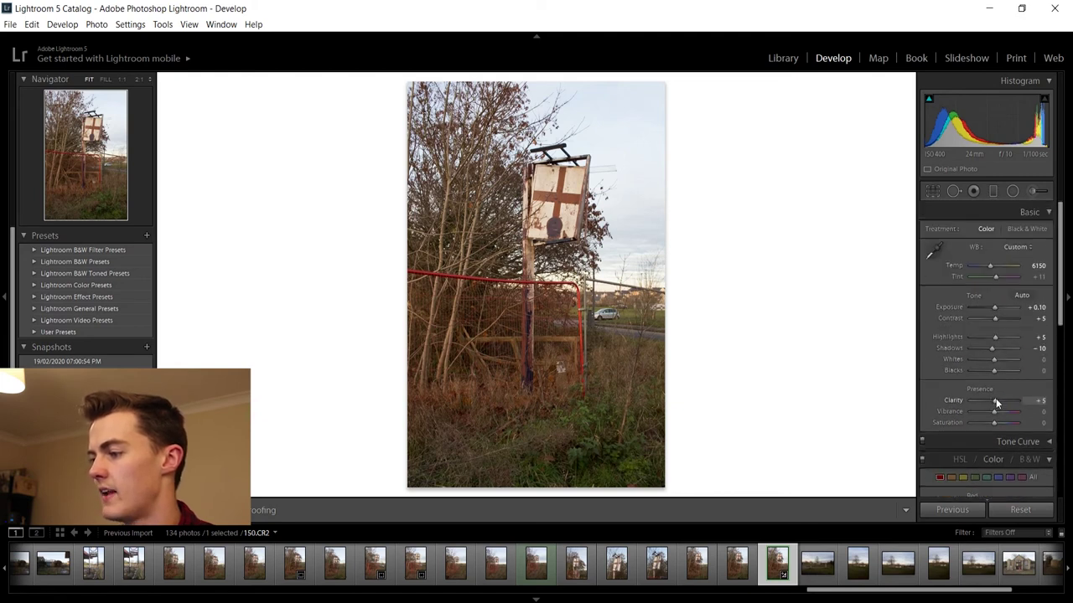
left_click(1037, 401)
type("5")
key("Tab")
type("5")
key("Tab")
type("5")
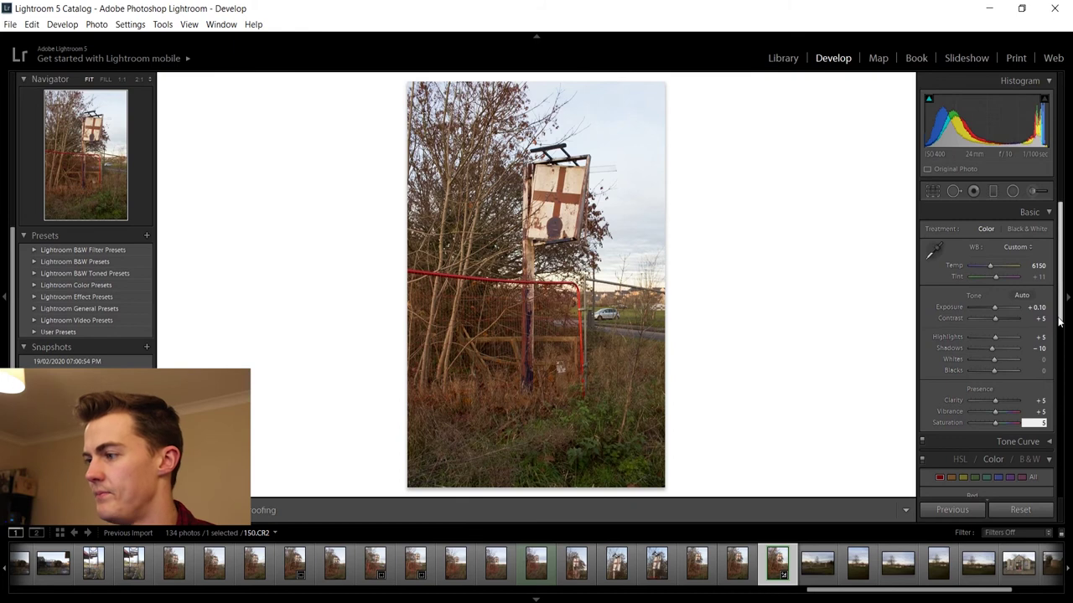
- Set Blue saturation to +10 and Blue luminance to -10
scroll(1058, 321, "down", 3)
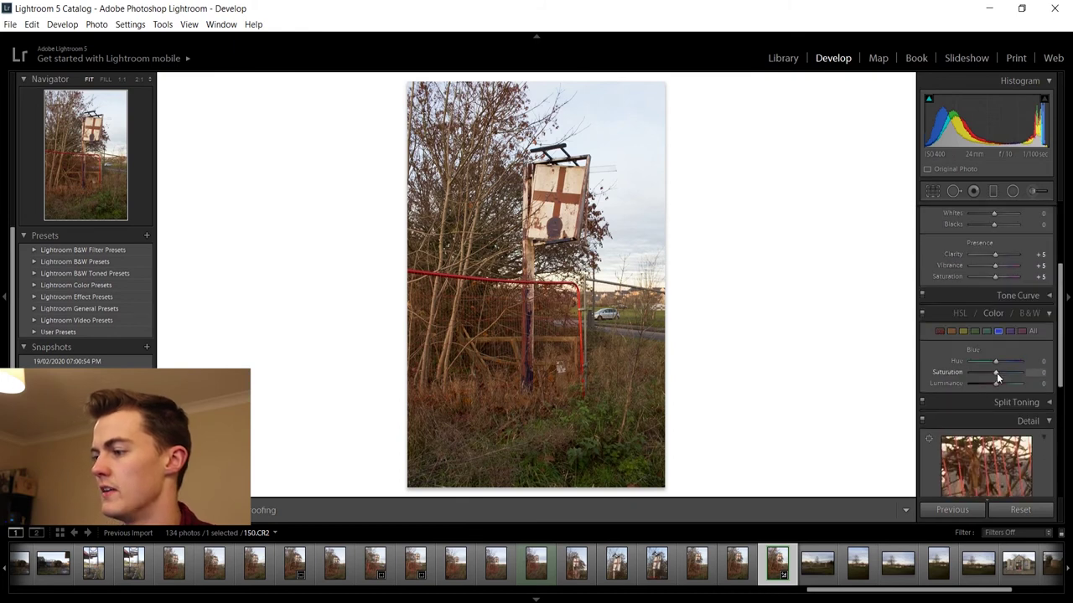
key("Up")
key("Up")
key("Down")
key("Down")
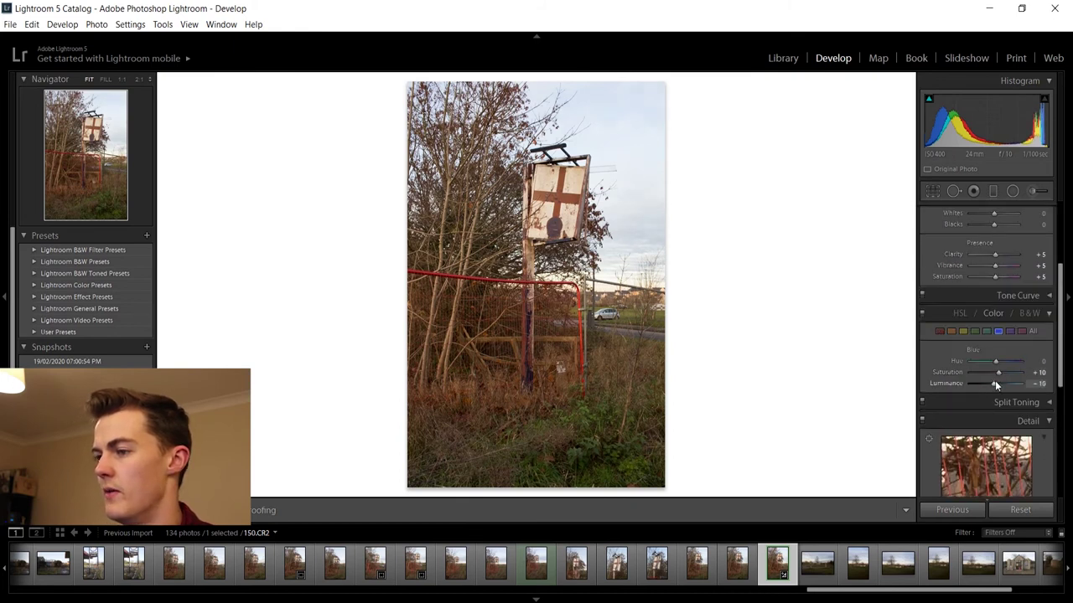
scroll(1063, 358, "up", 1)
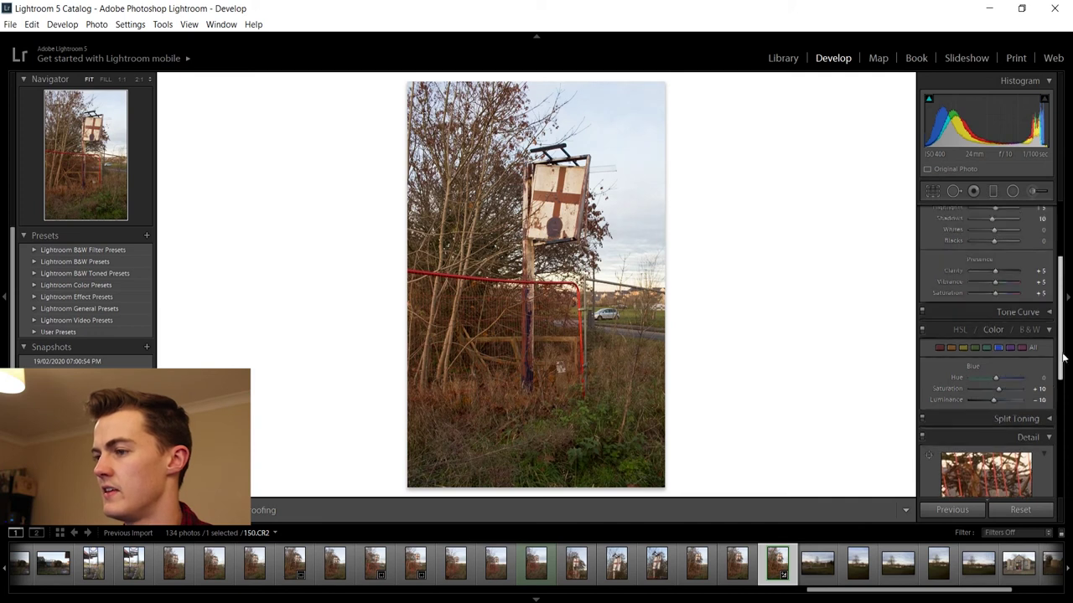
scroll(1062, 358, "up", 3)
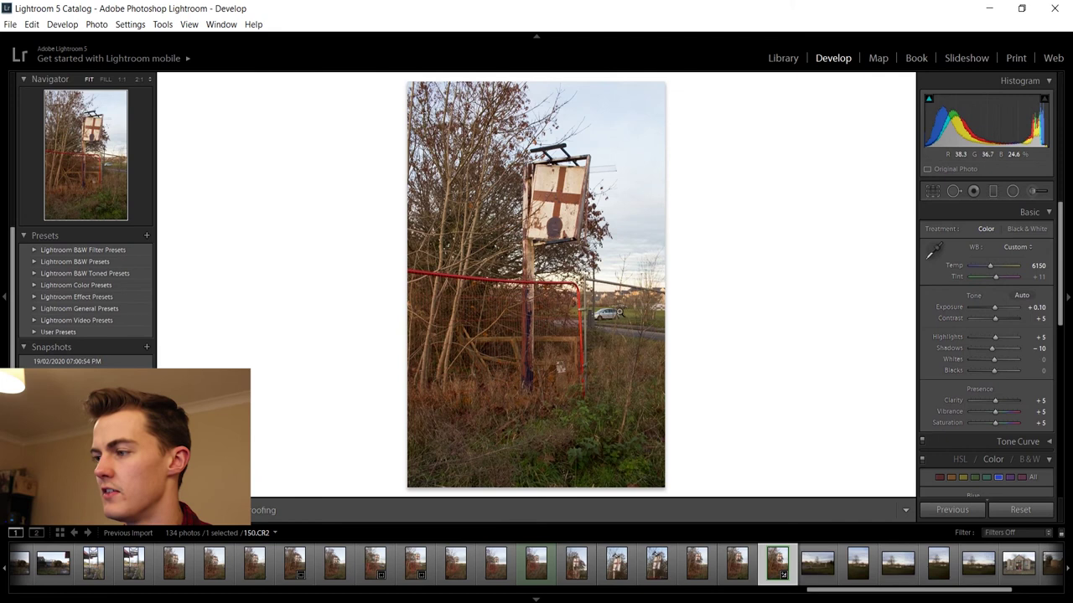
- Trim the left edge of 150.CR2 inward, apply the crop, and create a new snapshot
left_click(933, 192)
left_click_drag(407, 287, 412, 287)
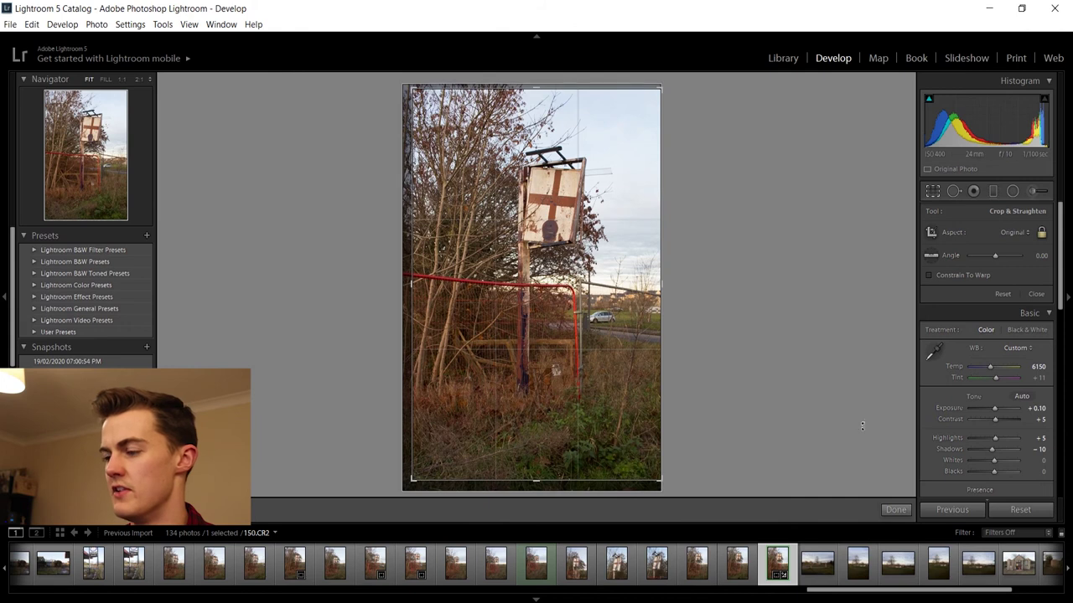
left_click(894, 511)
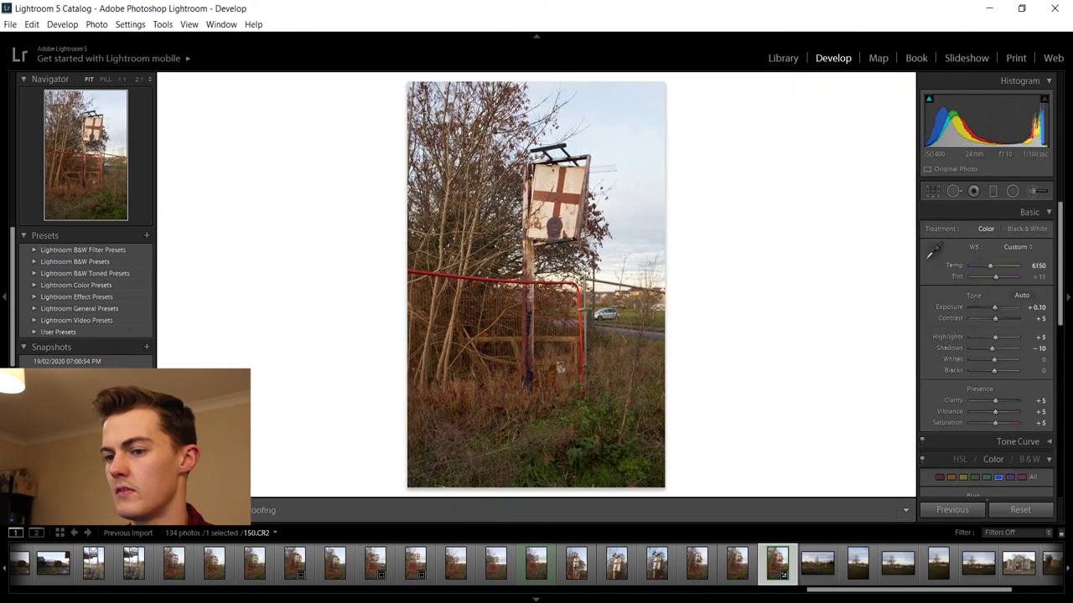
left_click(147, 346)
key("Return")
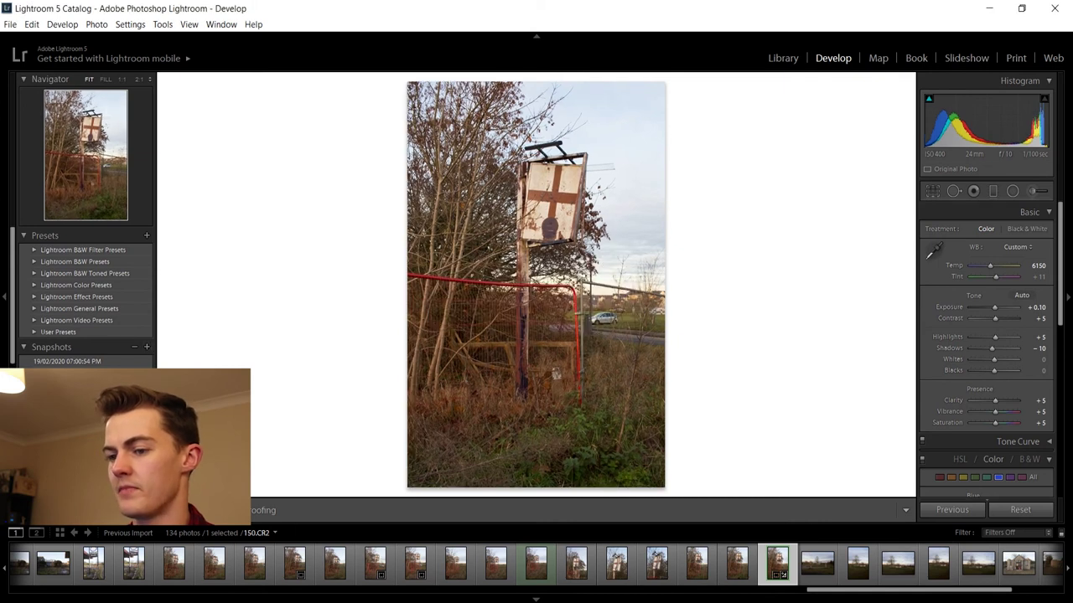
- Compare the photo in Before/After view, zooming in on the sign, then return to Fit
key("shift+y")
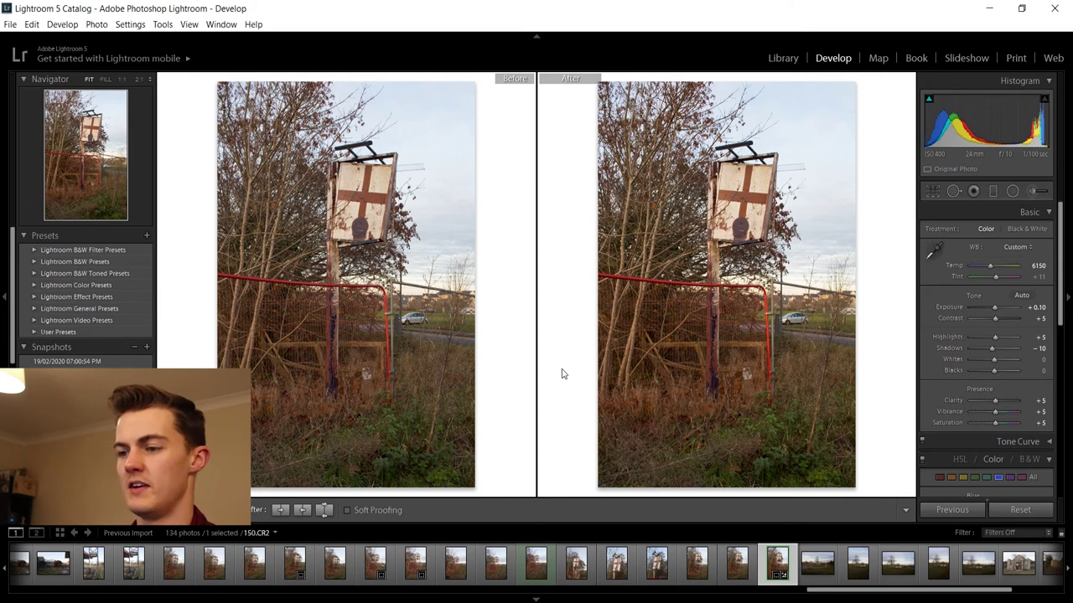
left_click(368, 428)
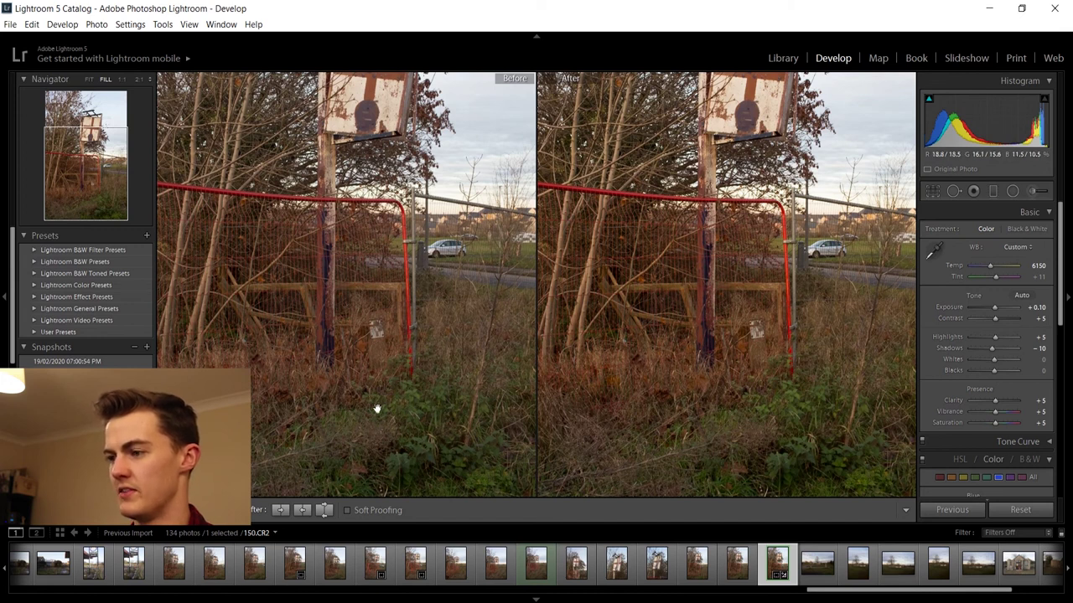
left_click_drag(366, 223, 360, 384)
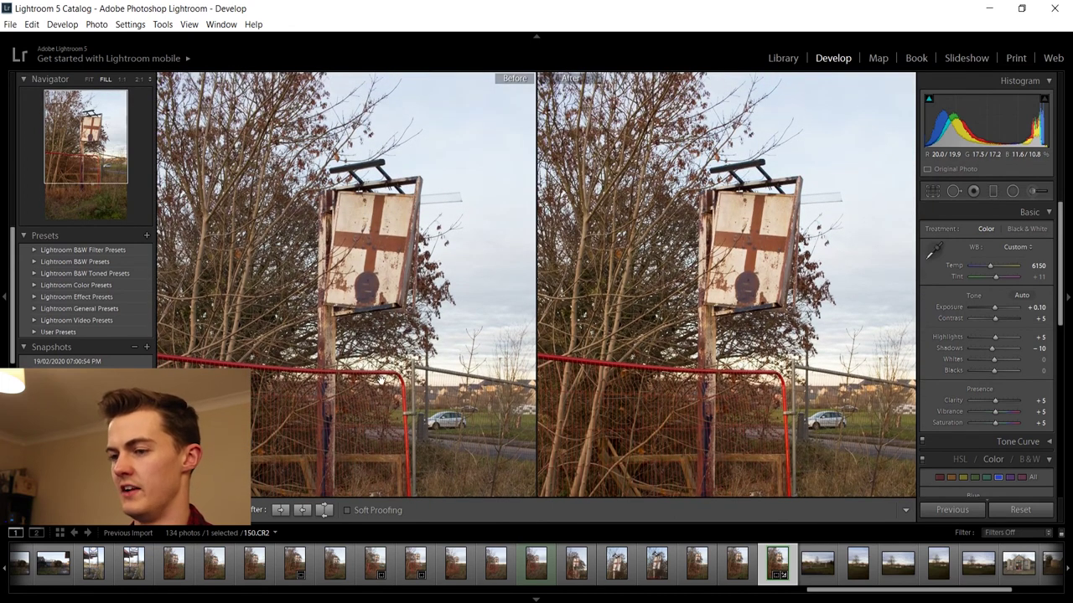
left_click(88, 80)
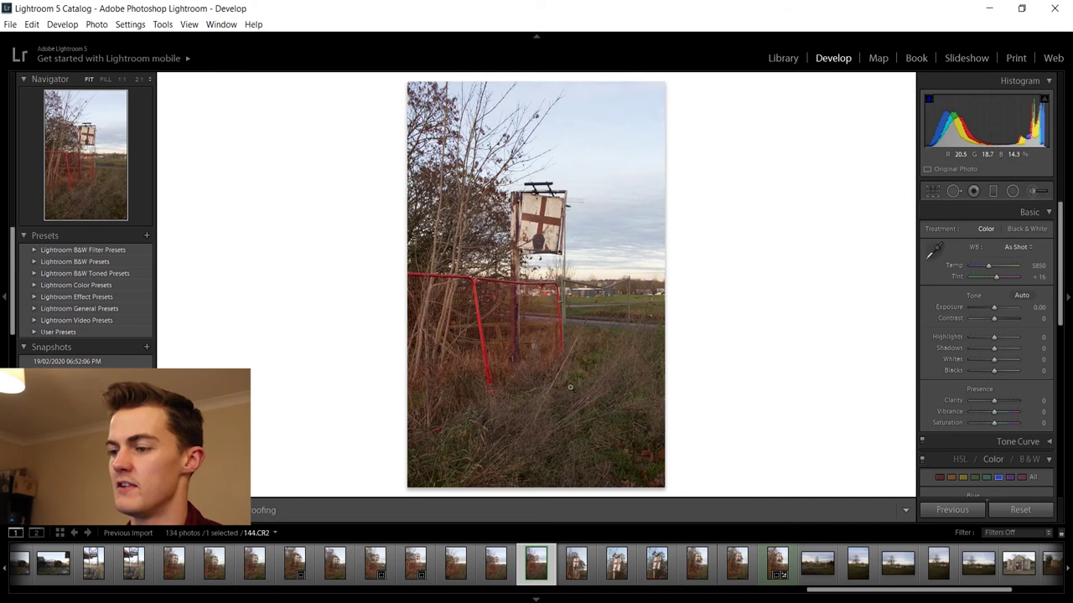
- Tighten the crop on 144.CR2 from the right, keeping its original proportions, and reposition the photo within the frame
left_click(932, 192)
left_click_drag(670, 285, 663, 286)
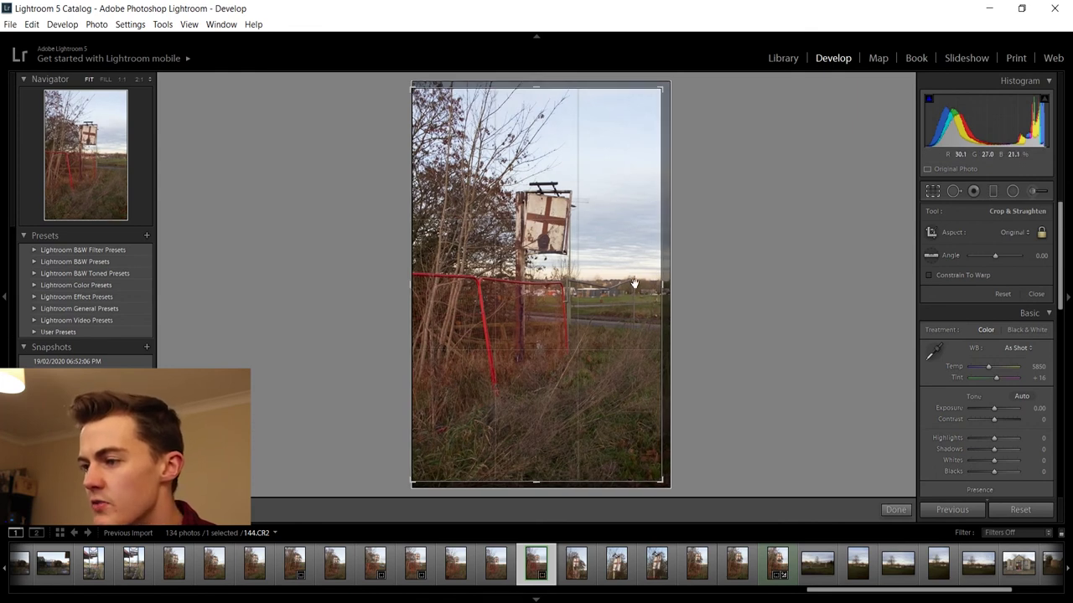
left_click_drag(661, 289, 645, 286)
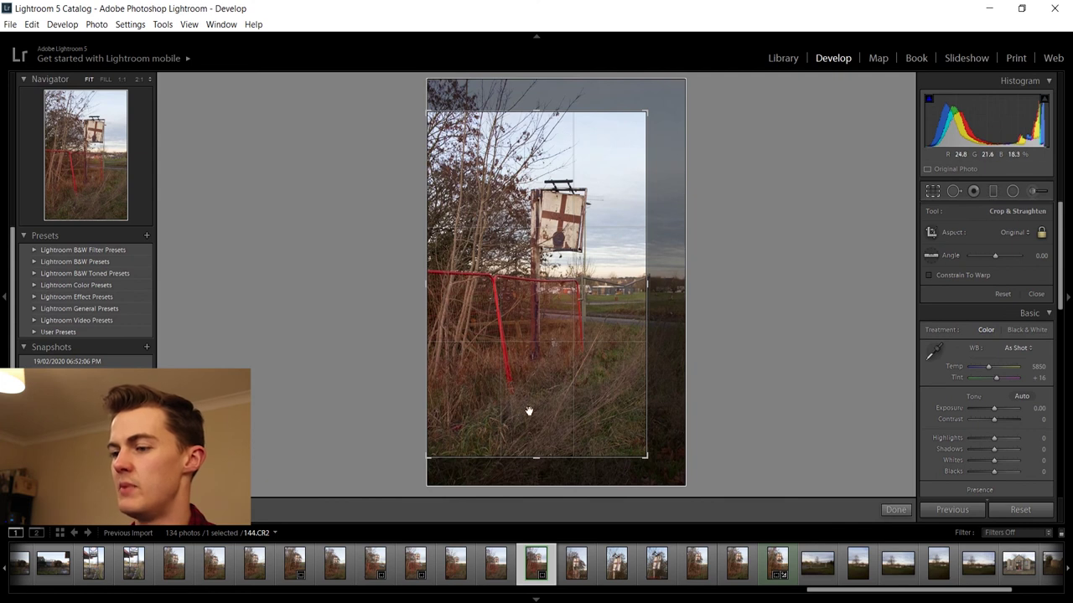
left_click_drag(529, 395, 533, 366)
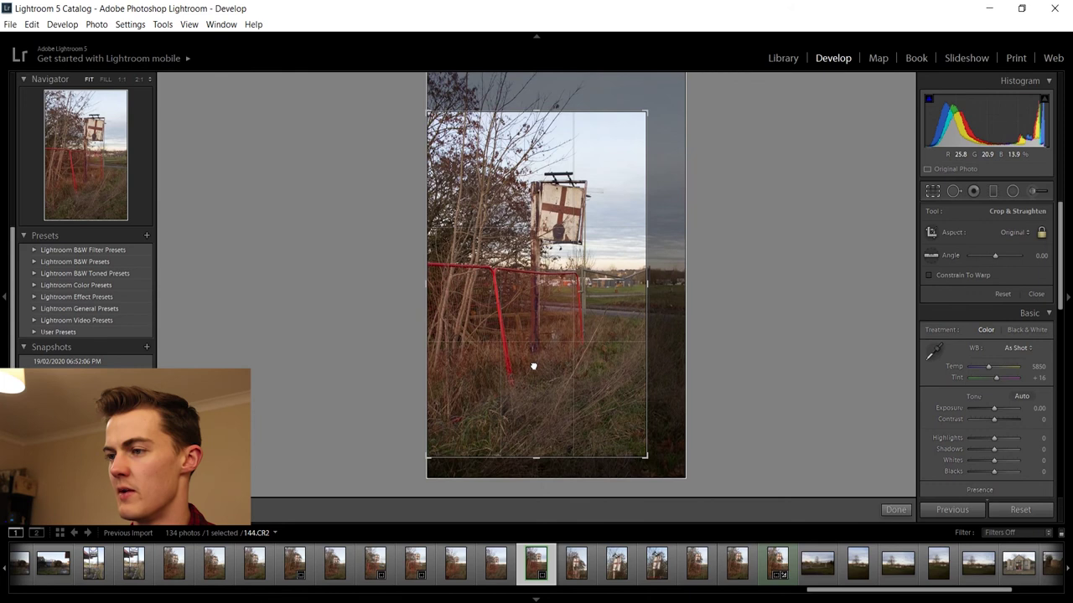
left_click(893, 509)
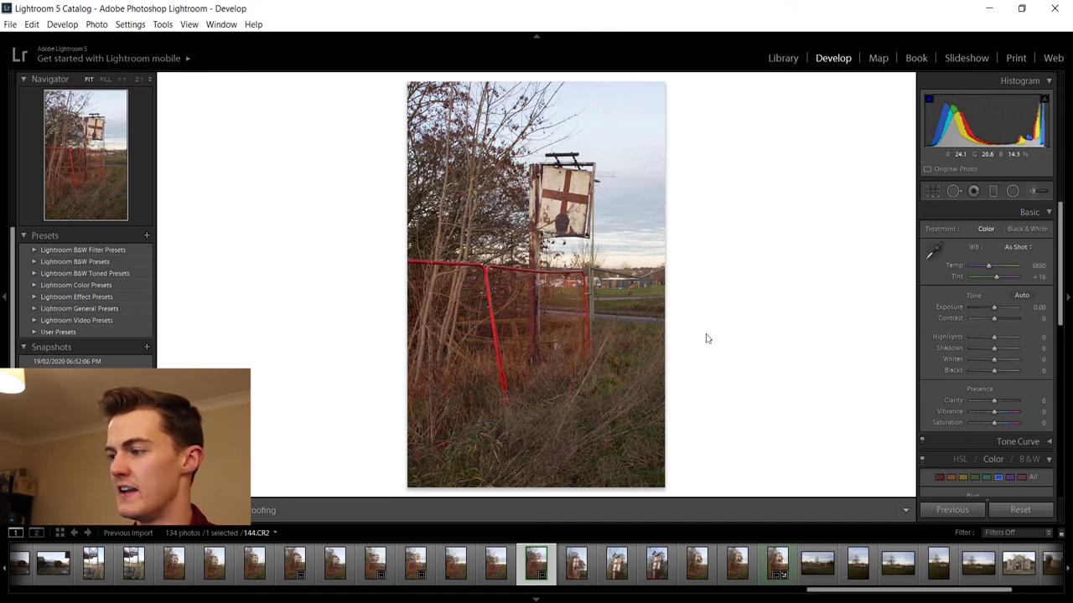
- Warm Temp to 6100, set Exposure to +0.10 and Contrast to +10
left_click_drag(987, 266, 989, 266)
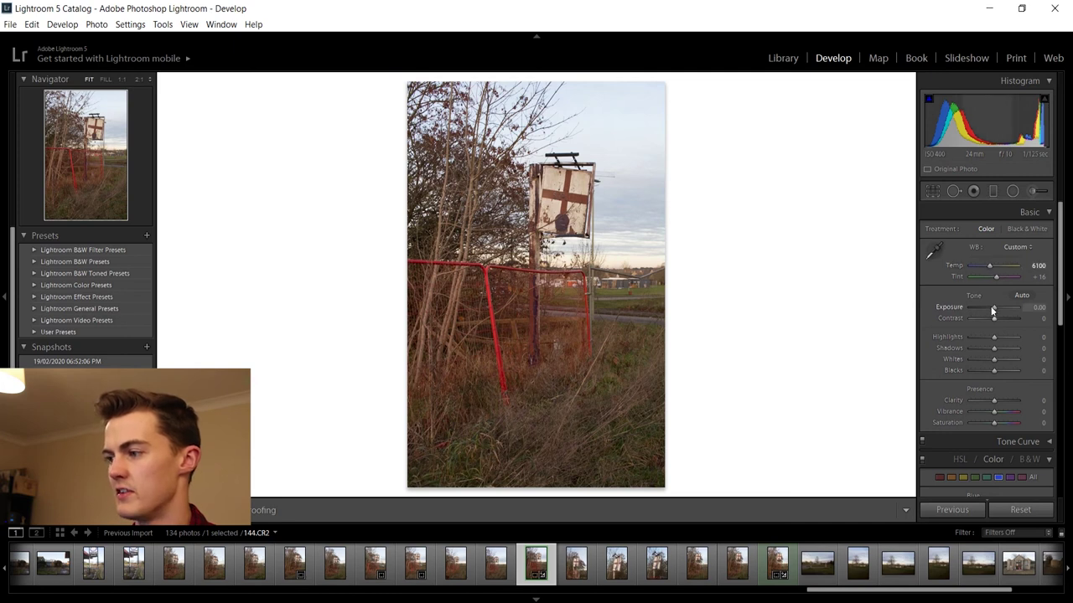
left_click_drag(994, 310, 996, 310)
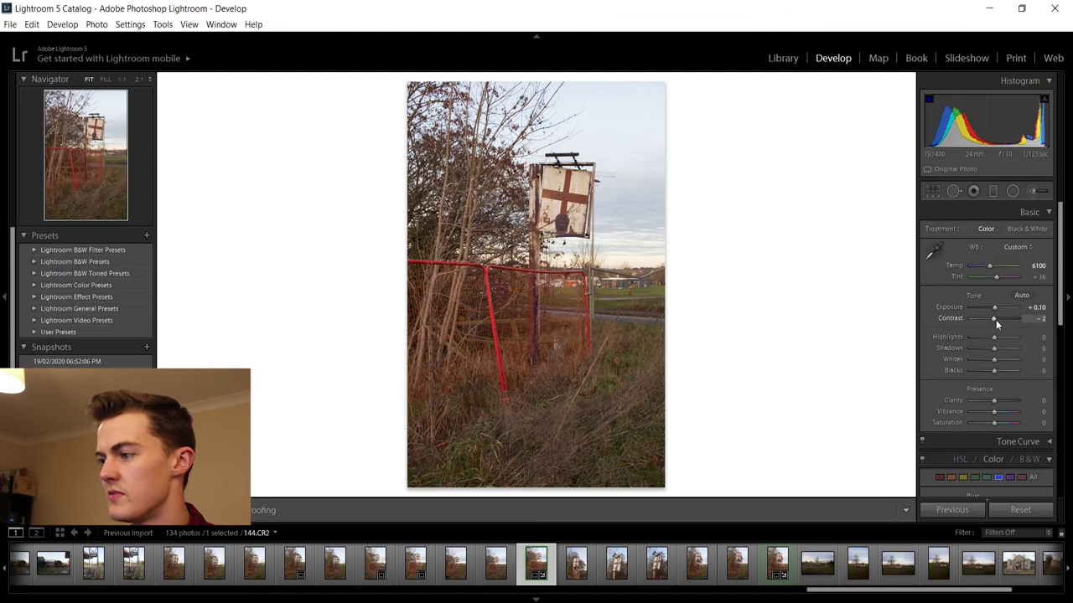
left_click(1038, 318)
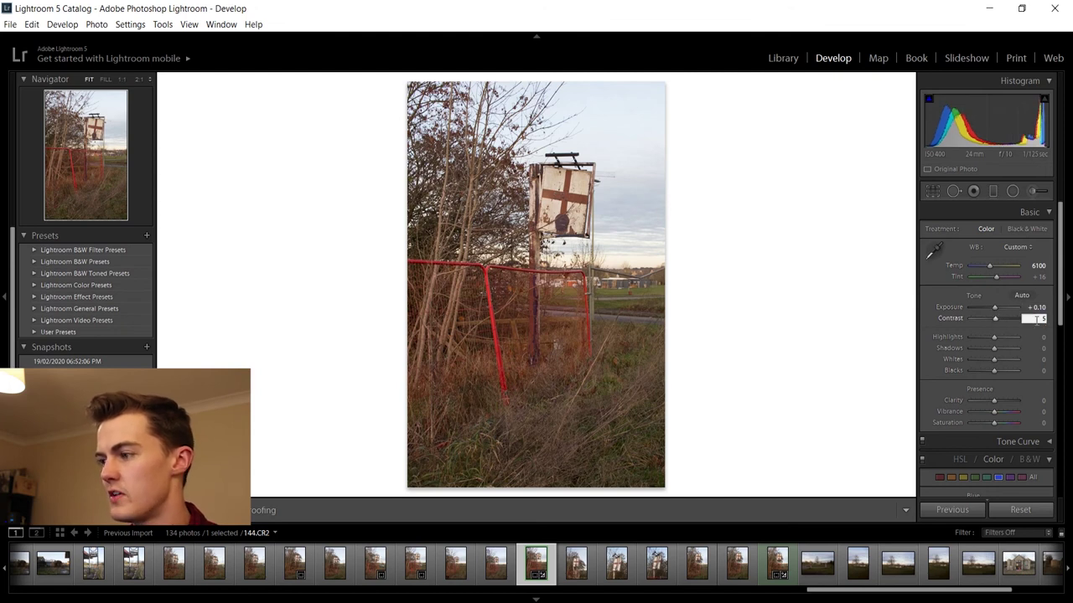
type("5")
key("BackSpace")
type("10")
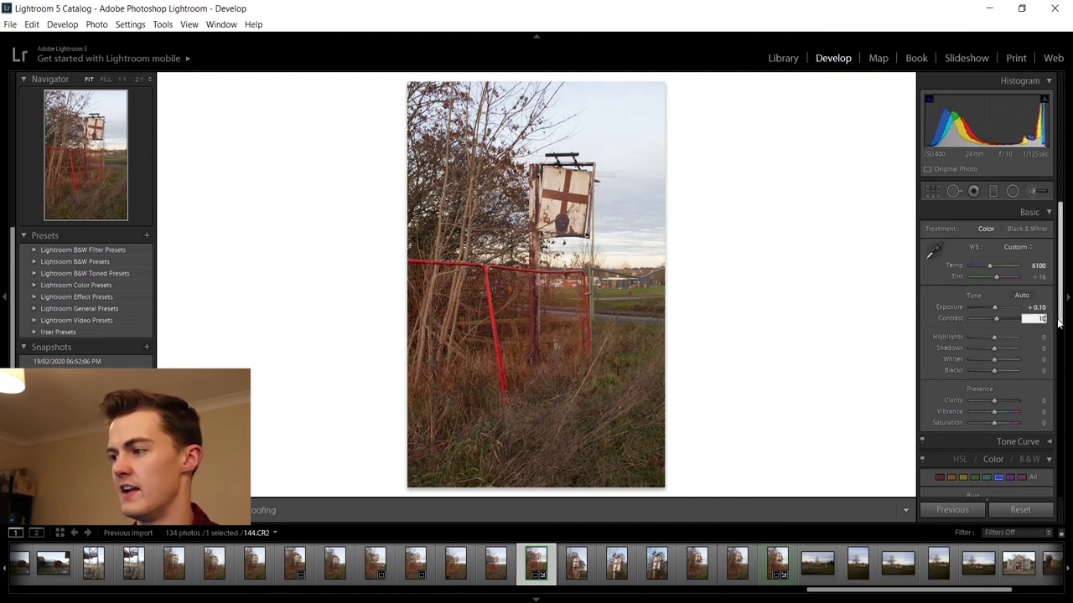
- Raise Highlights to +20 and set Shadows to −5
mouse_move(992, 336)
left_mouse_down()
mouse_move(996, 371)
mouse_move(994, 350)
left_mouse_up()
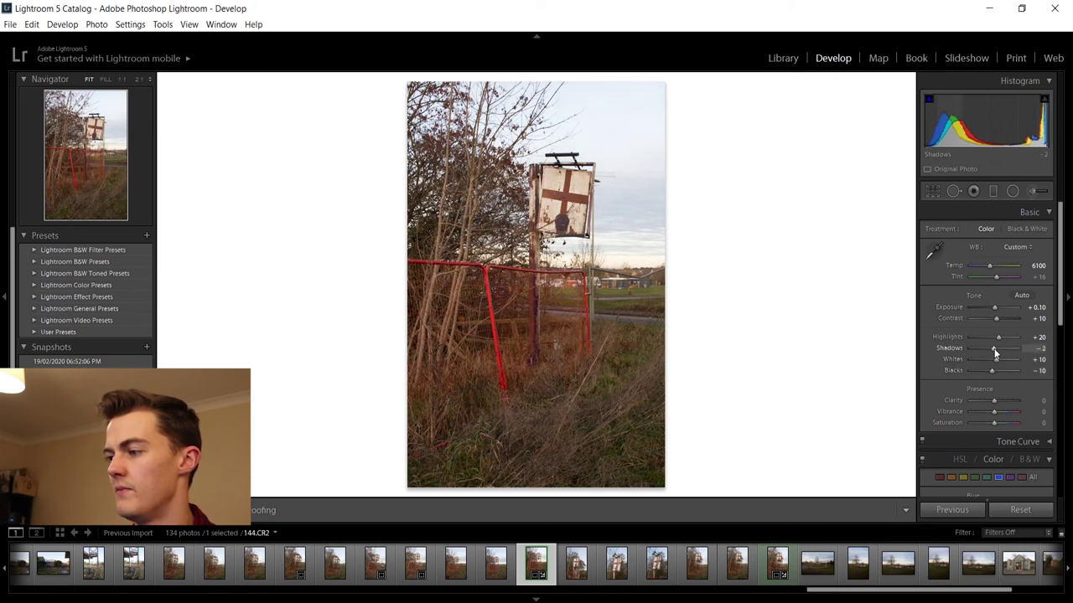
left_click(1039, 348)
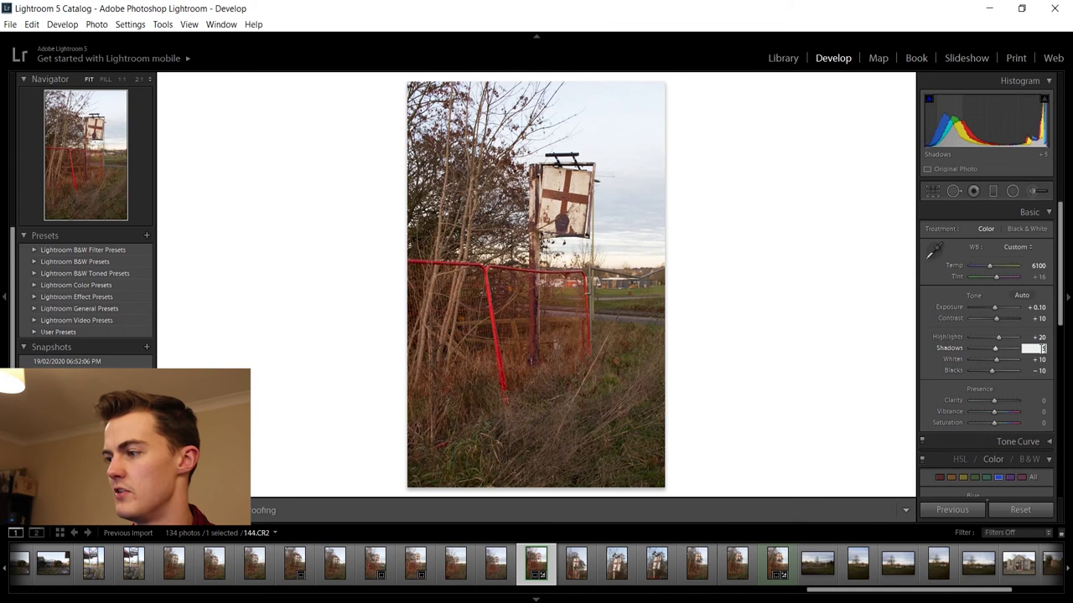
type("-5")
key("Return")
- Adjust the blue saturation and luminance in HSL/Color
scroll(996, 358, "down", 4)
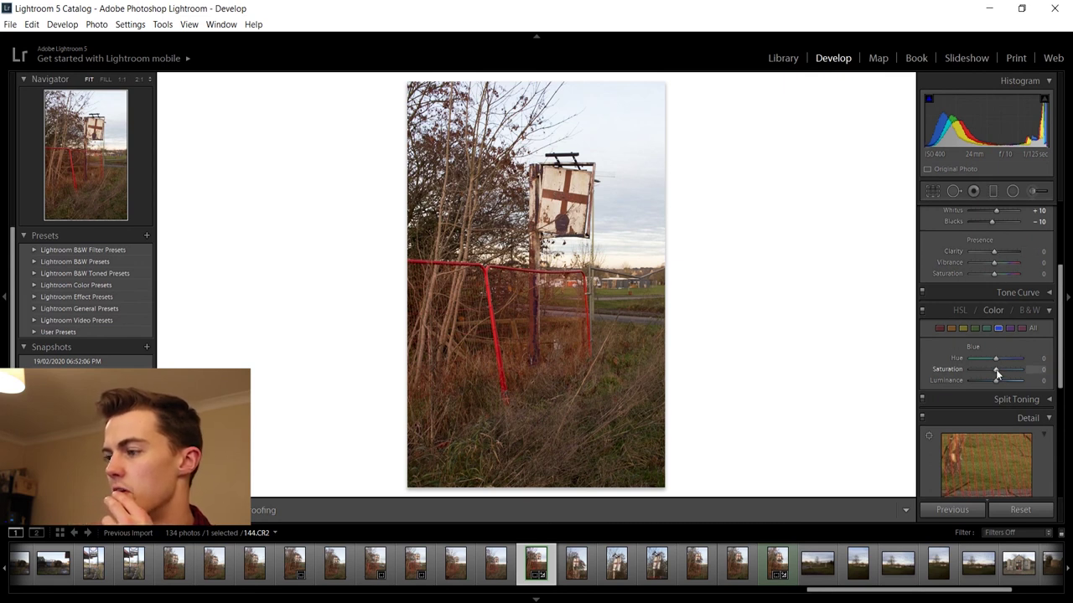
scroll(997, 377, "up", 1)
left_click_drag(996, 388, 993, 389)
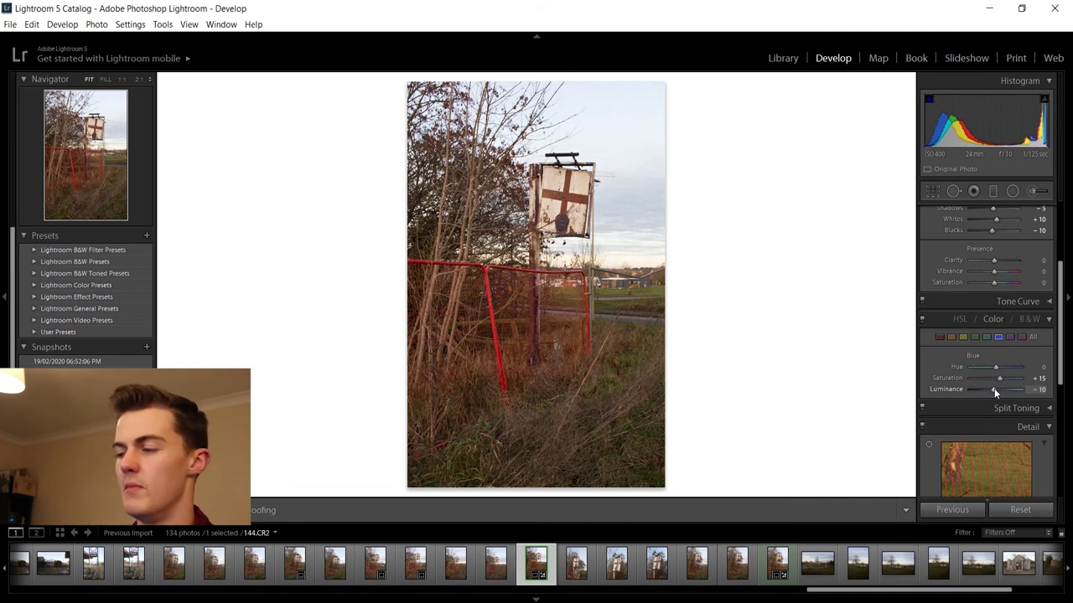
mouse_move(1060, 362)
left_mouse_down()
mouse_move(1059, 349)
mouse_move(1060, 403)
mouse_move(1062, 353)
left_mouse_up()
- Boost green and red saturation to +10 each
left_click(972, 355)
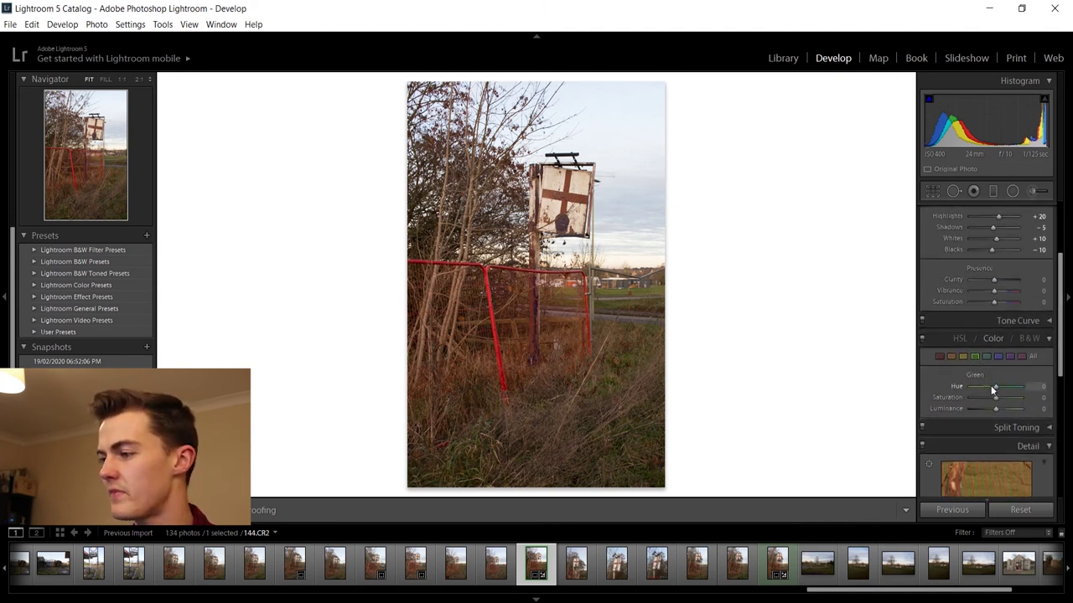
left_click_drag(994, 397, 997, 398)
scroll(995, 408, "up", 5)
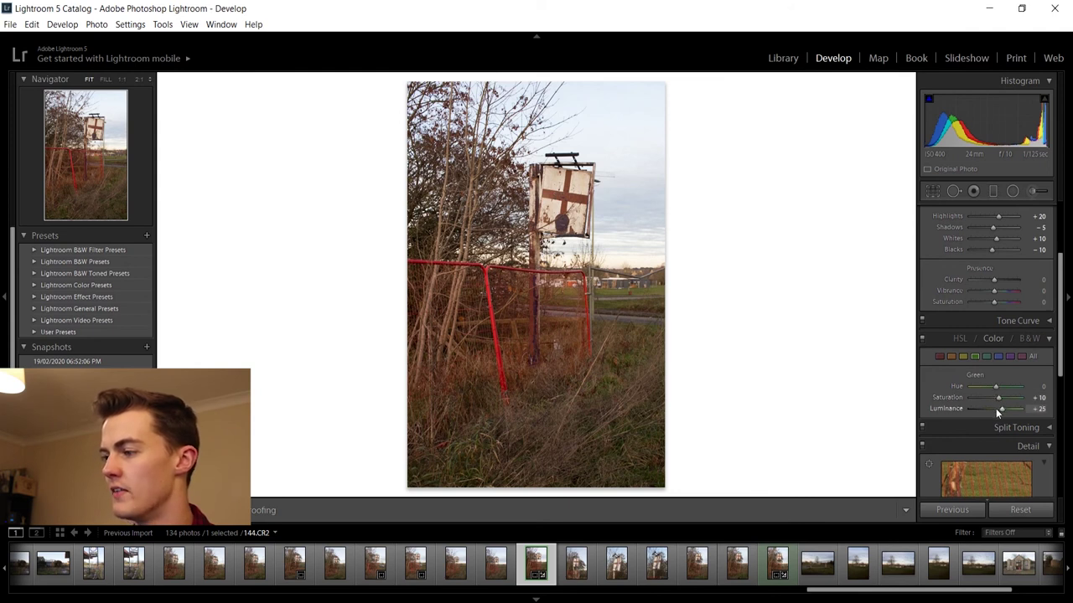
left_click(940, 356)
left_click_drag(996, 394, 999, 403)
scroll(999, 407, "up", 1)
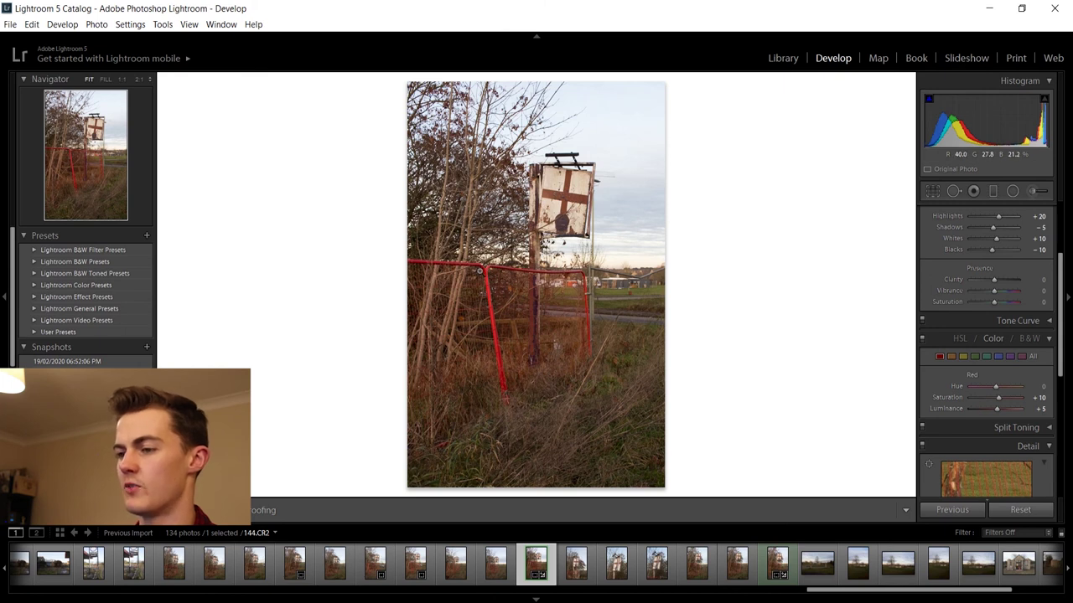
- Set Clarity and Vibrance to +5 and raise sharpening Amount to 30
left_click(1044, 281)
type("5")
key("Tab")
type("5")
key("Tab")
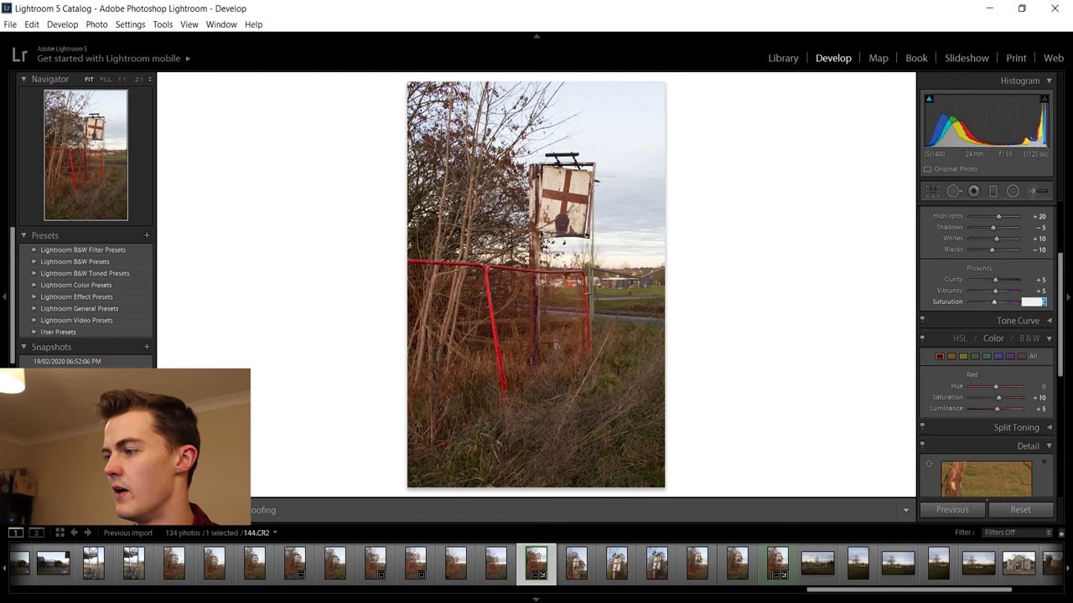
scroll(1025, 354, "down", 3)
key("Up")
scroll(982, 432, "up", 1)
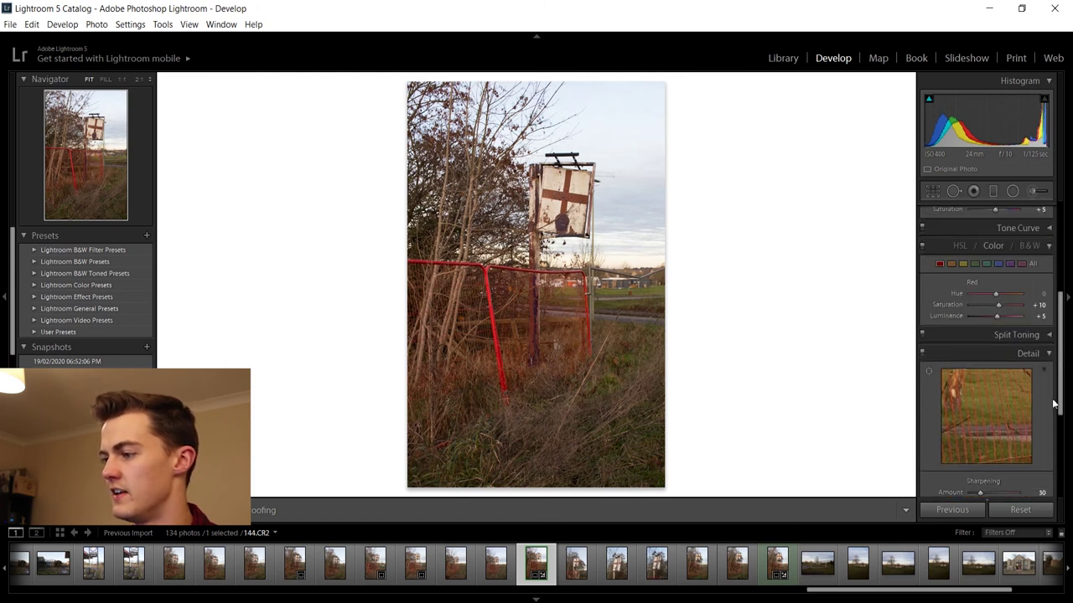
- Apply luminance noise reduction of 15 and check the branches at 1:1
scroll(987, 402, "down", 2)
left_click_drag(969, 367, 977, 366)
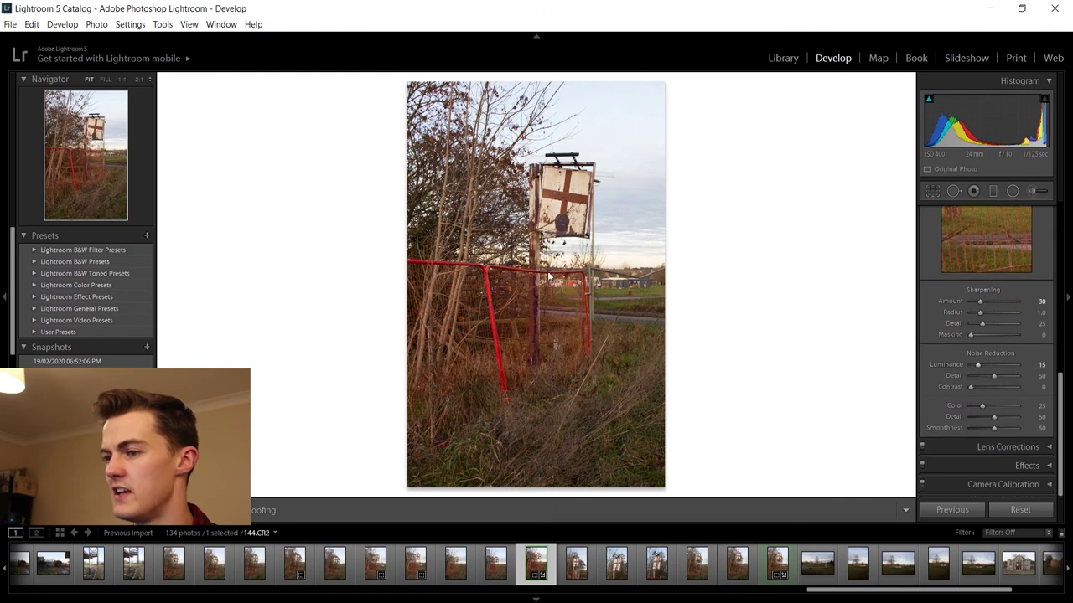
left_click(433, 237)
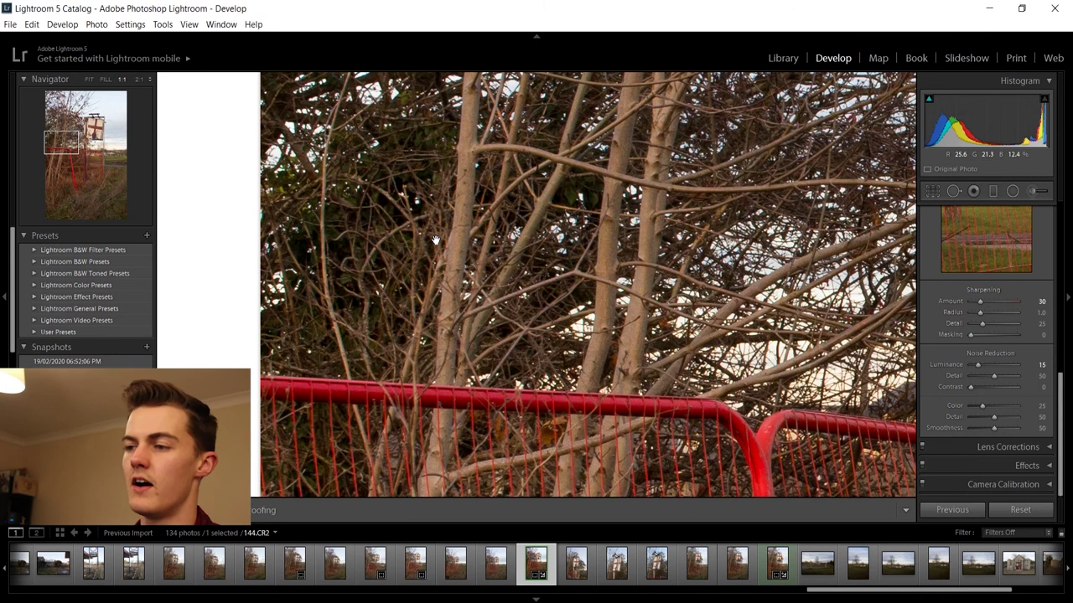
left_click_drag(432, 165, 514, 288)
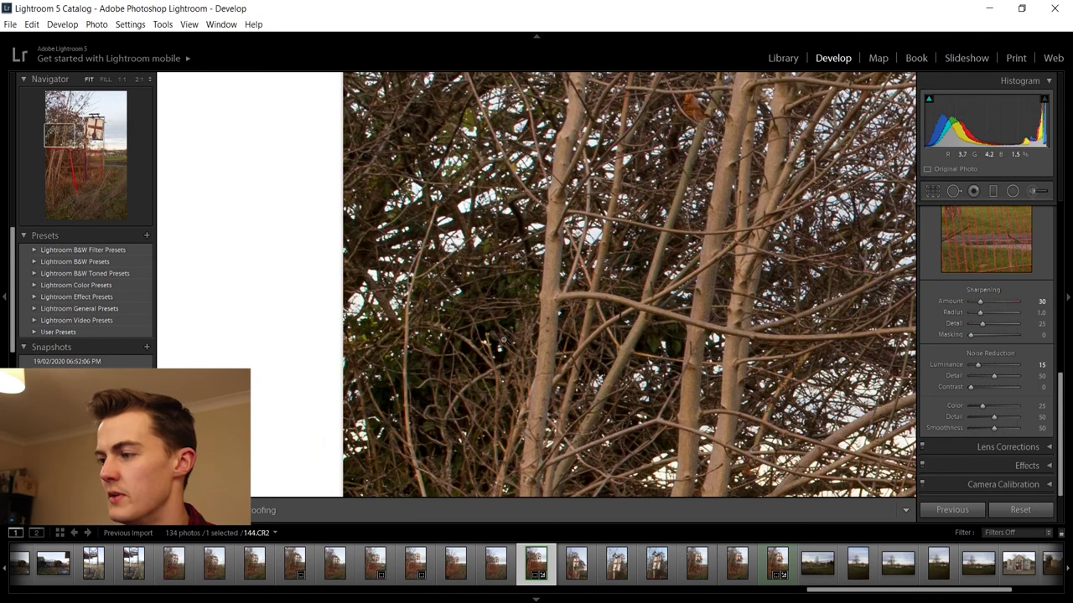
left_click(502, 340)
- Save the current edit as a new dated snapshot
left_click_drag(1062, 399, 1063, 226)
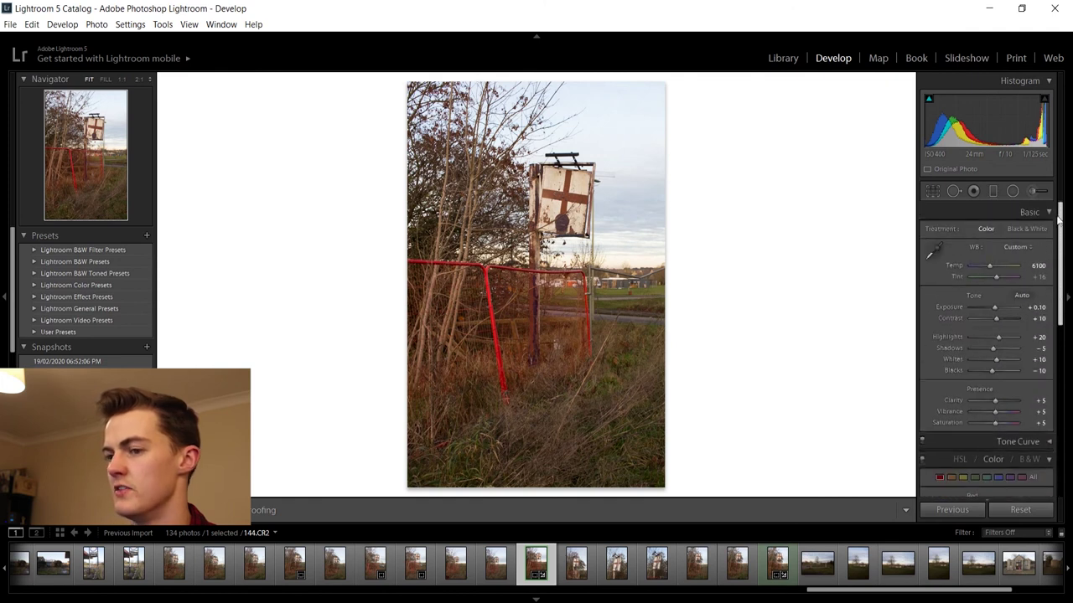
left_click(147, 347)
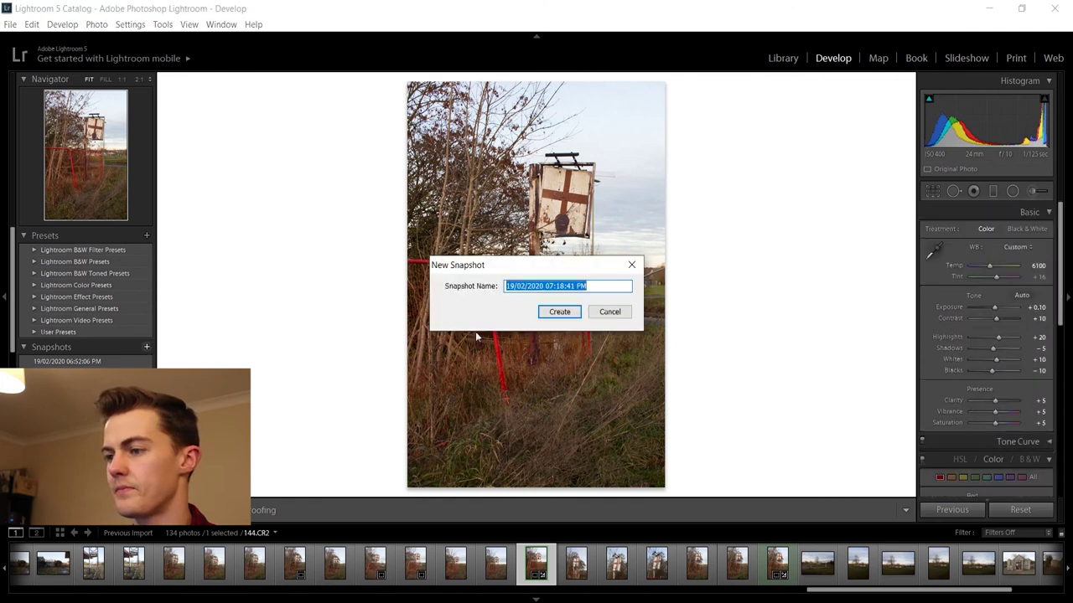
left_click(556, 311)
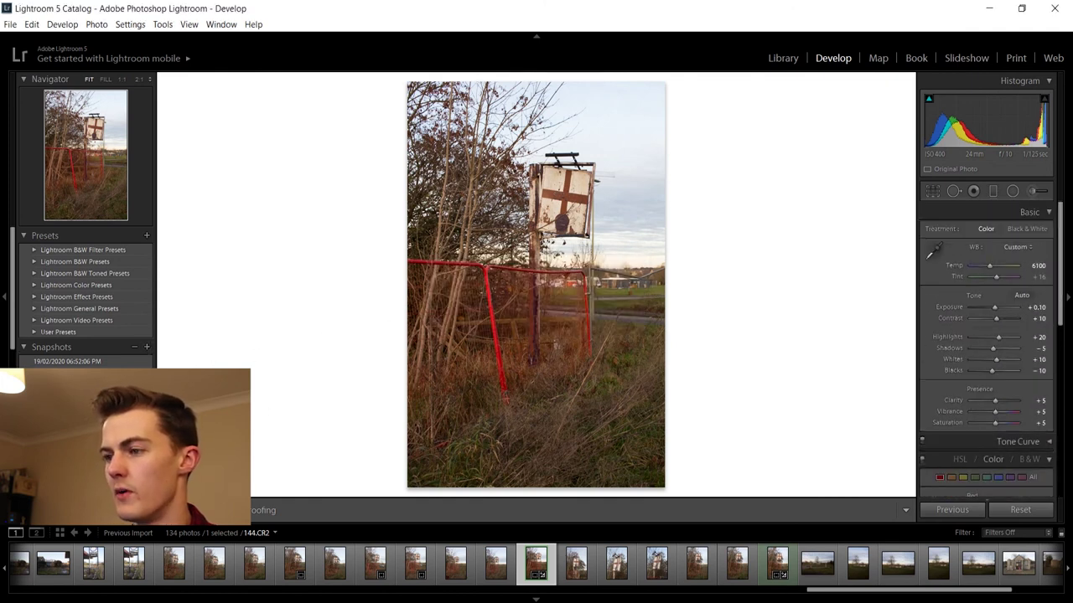
key("y")
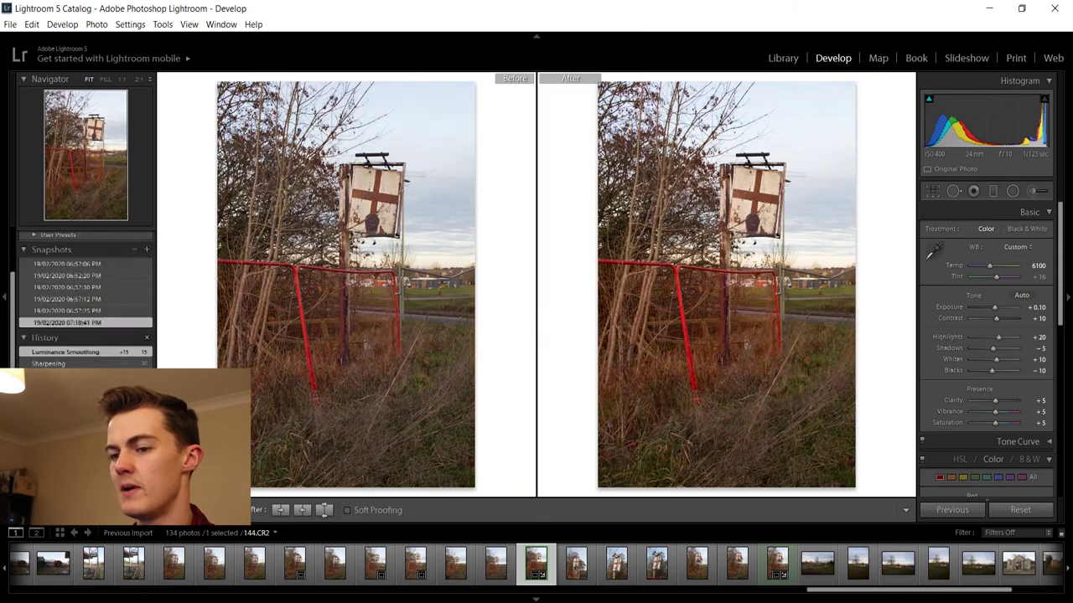
scroll(84, 301, "down", 5)
left_click(51, 364)
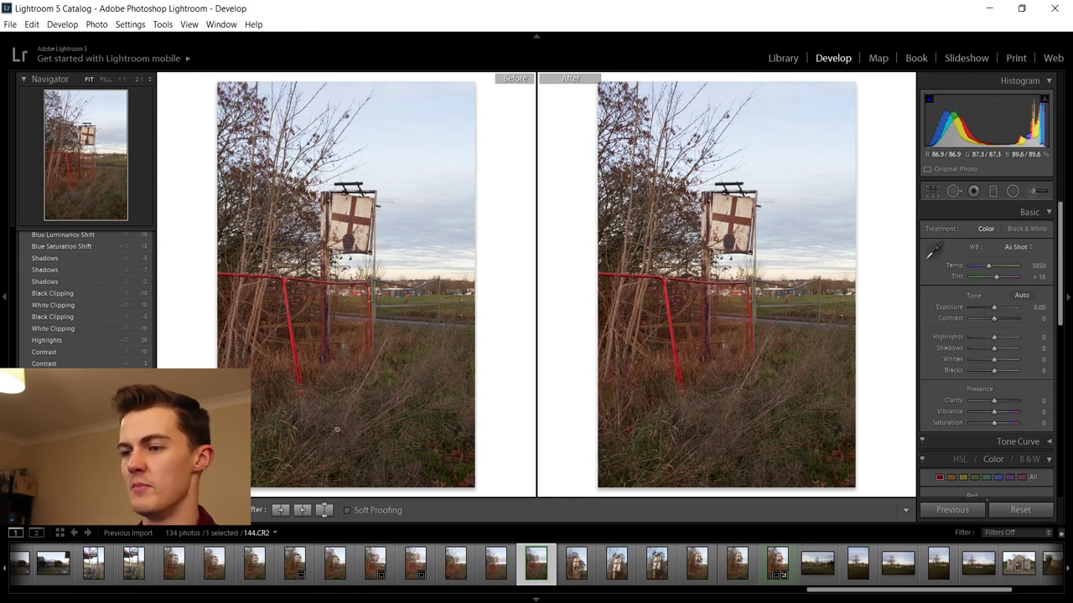
scroll(84, 336, "up", 5)
left_click(67, 361)
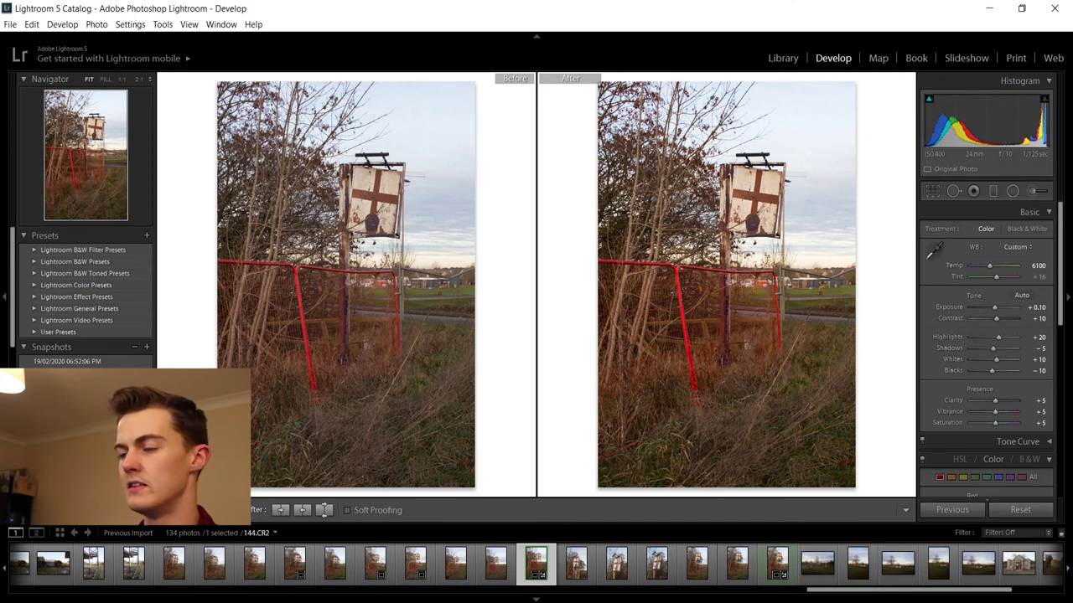
left_click(170, 510)
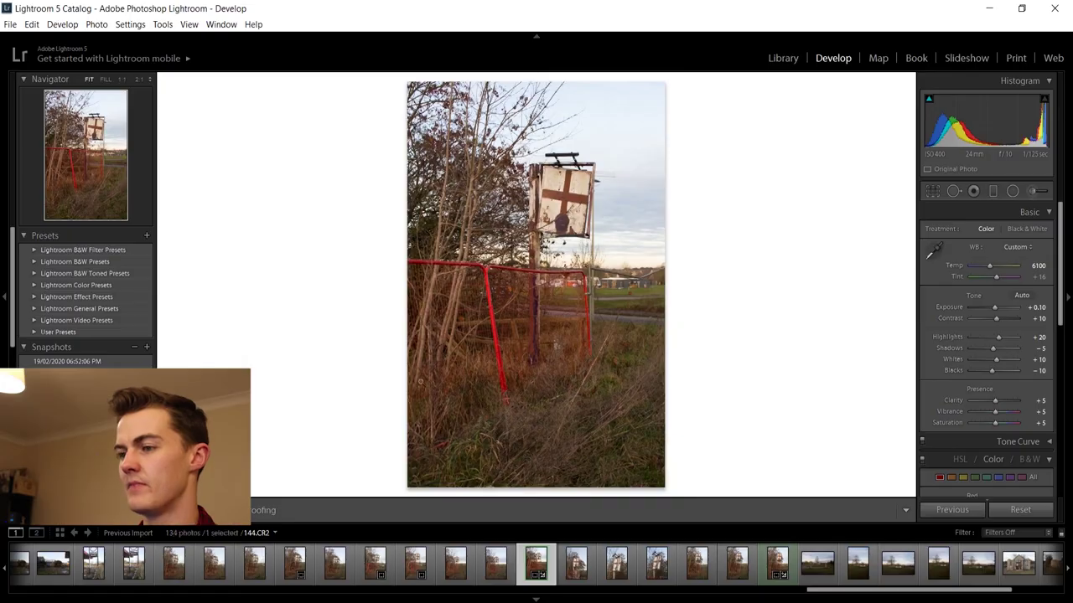
key("f")
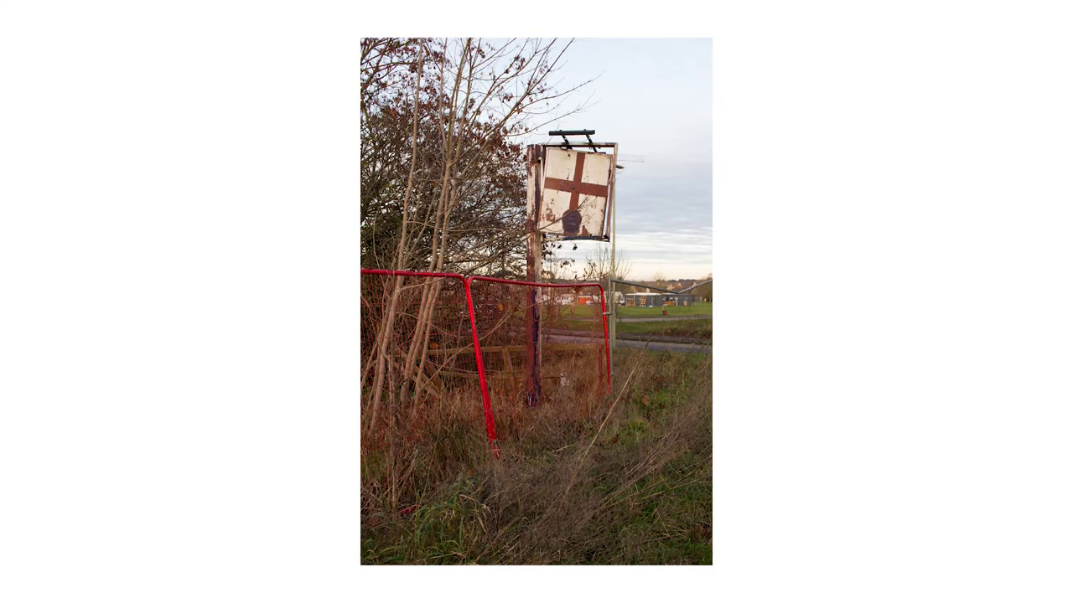
key("f")
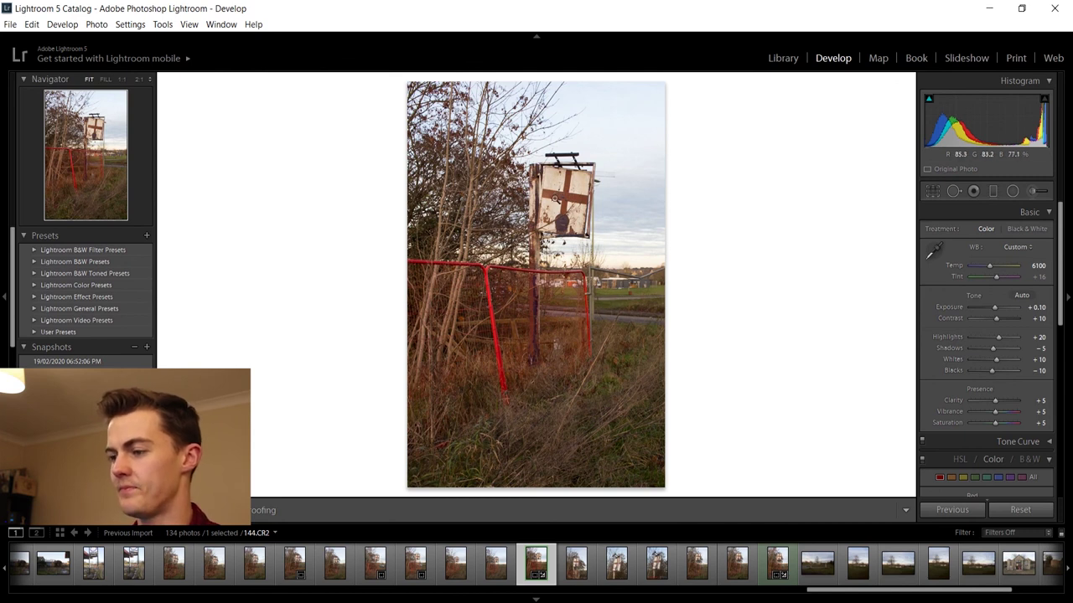
- Open 150.CR2 and inspect the grass and parked car at 1:1
left_click(778, 563)
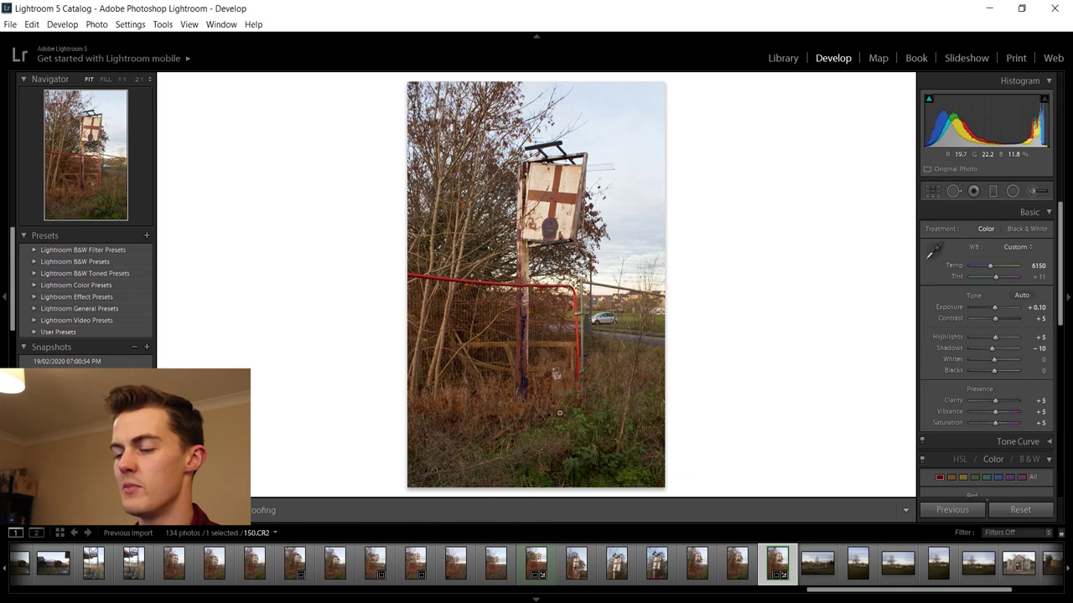
left_click(590, 464)
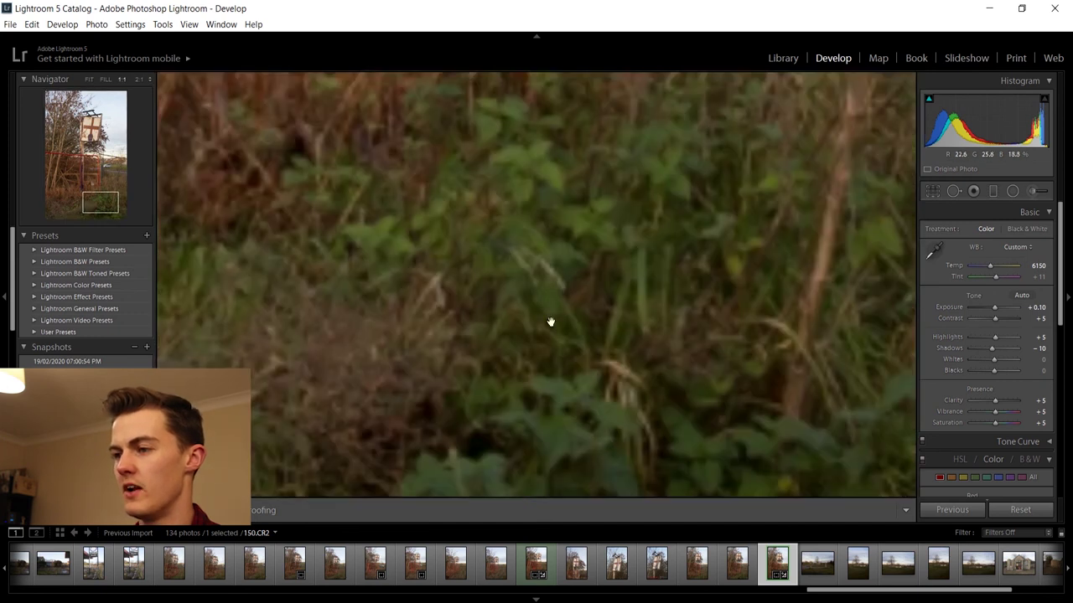
left_click(523, 228)
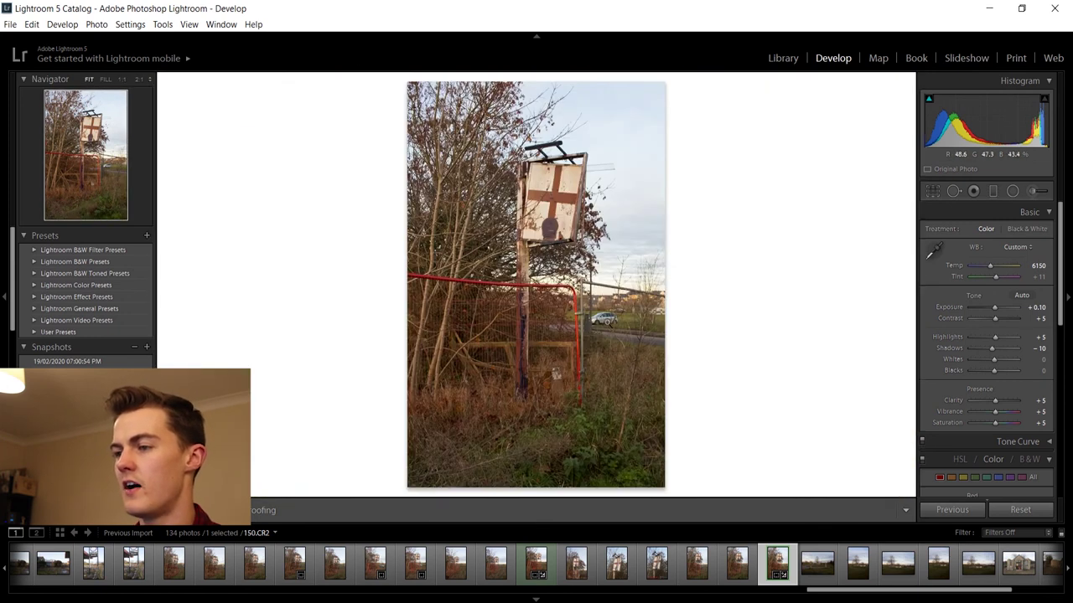
left_click(607, 326)
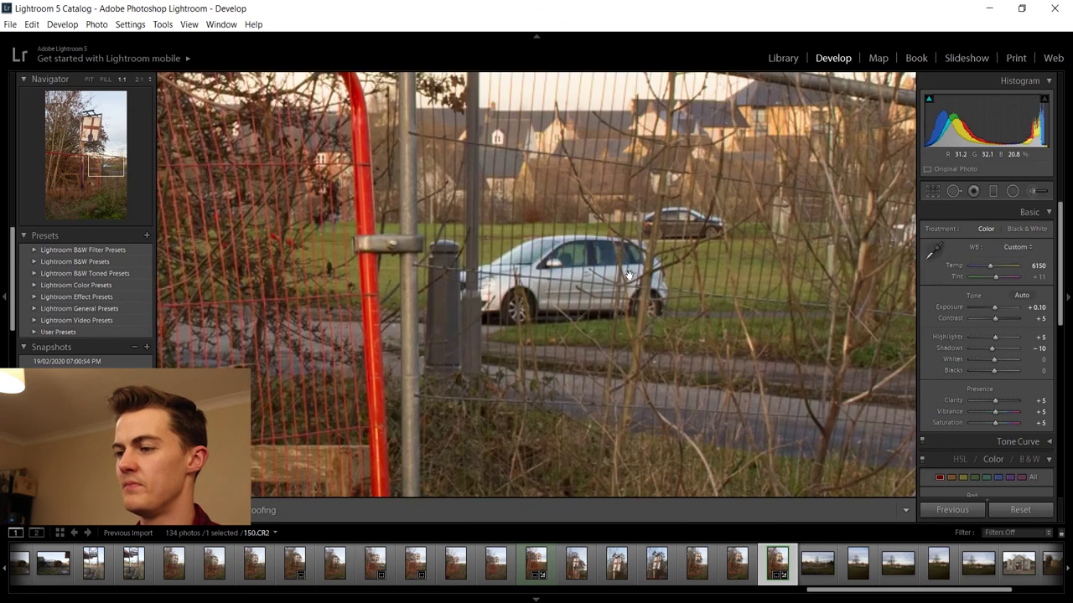
left_click(592, 368)
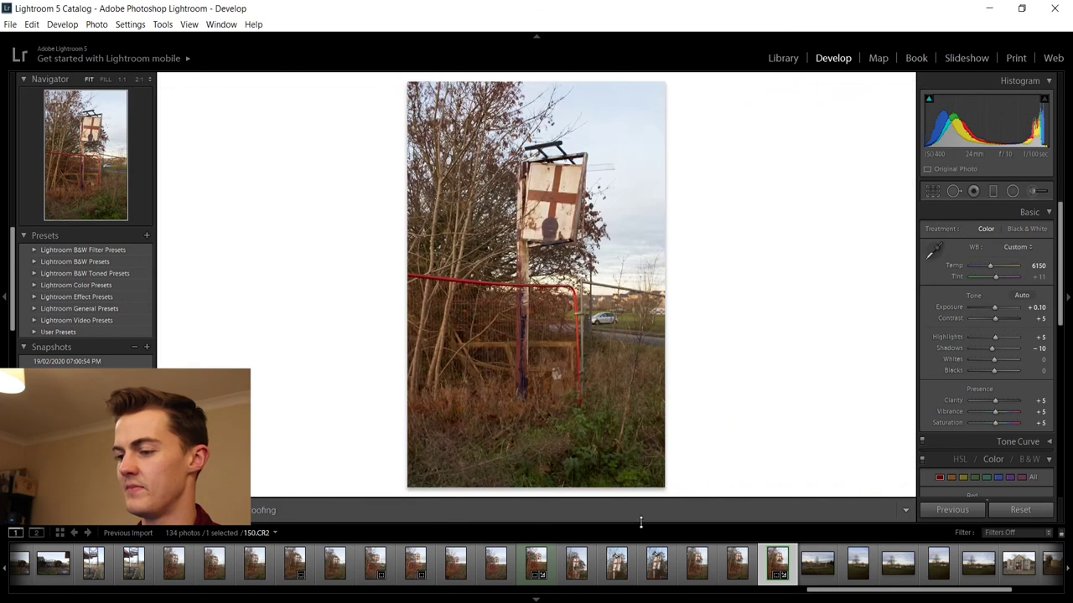
- Compare 144.CR2 against 150.CR2, ending on 150.CR2
left_click(537, 561)
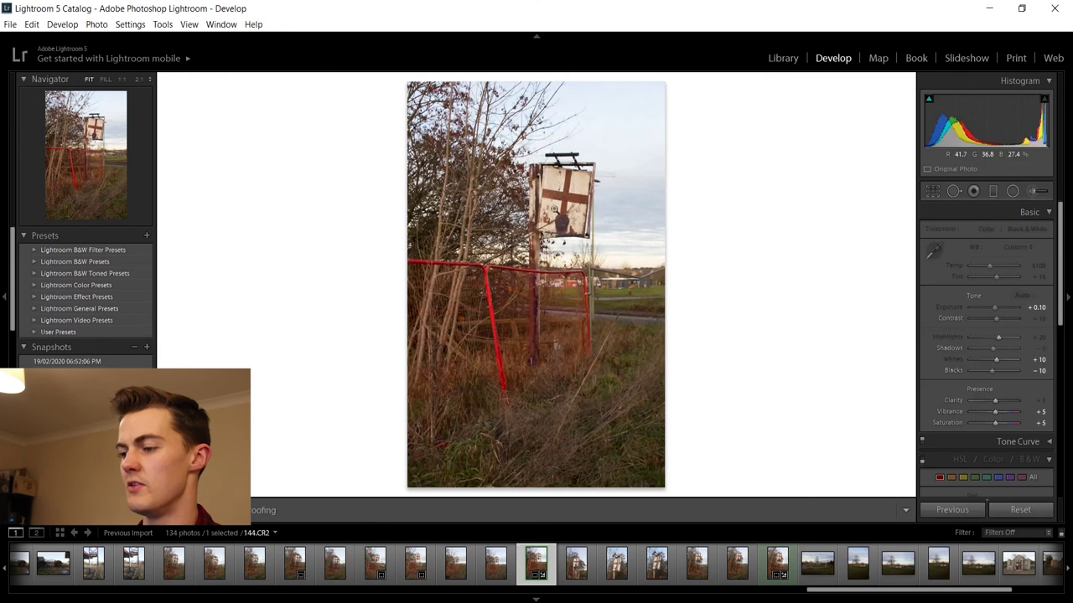
left_click(773, 549)
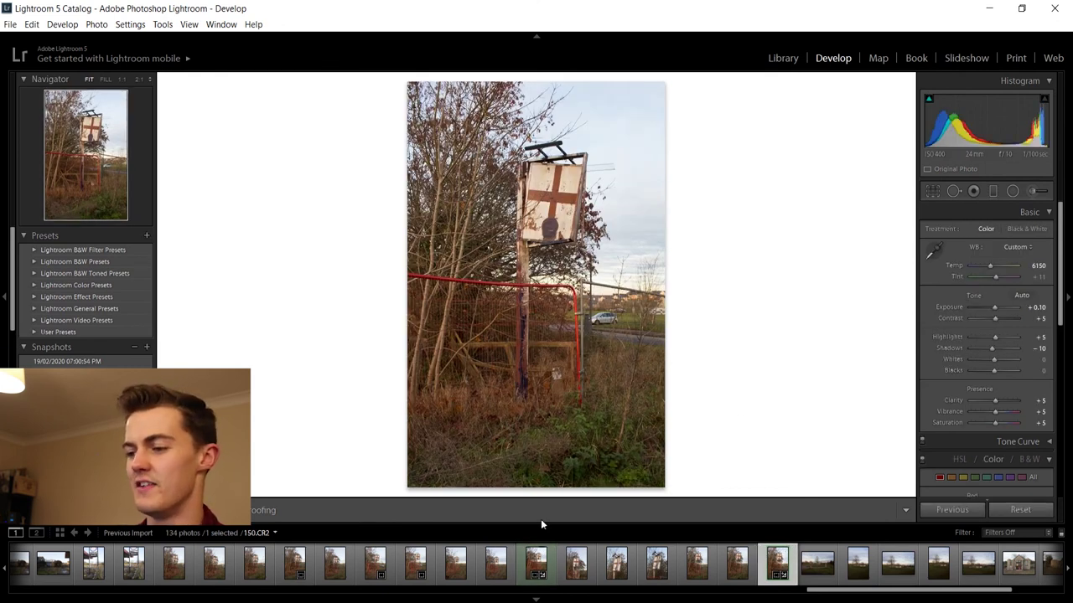
left_click(537, 563)
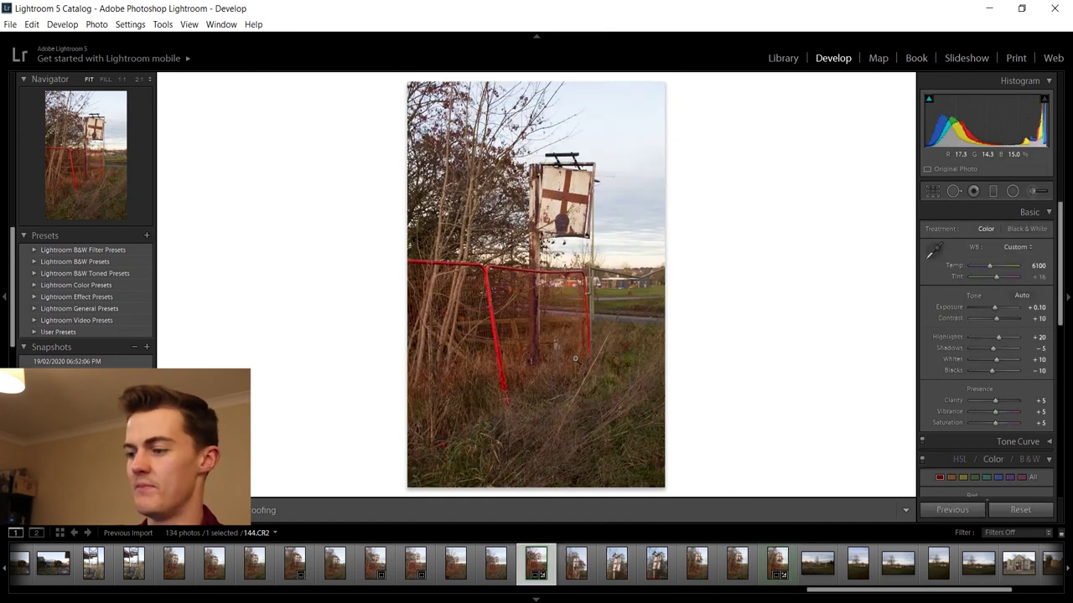
left_click(778, 563)
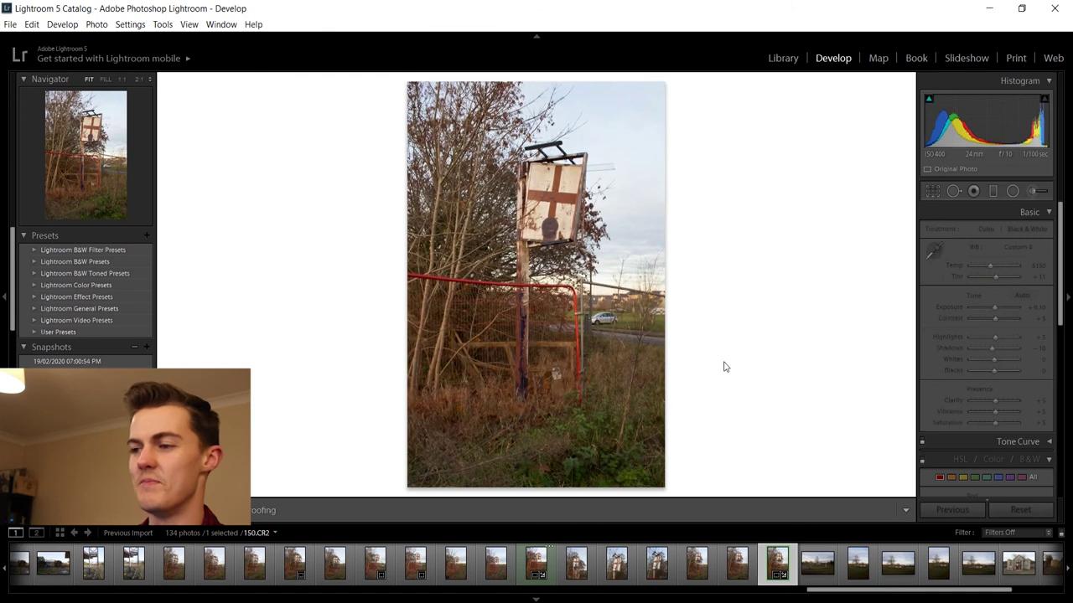